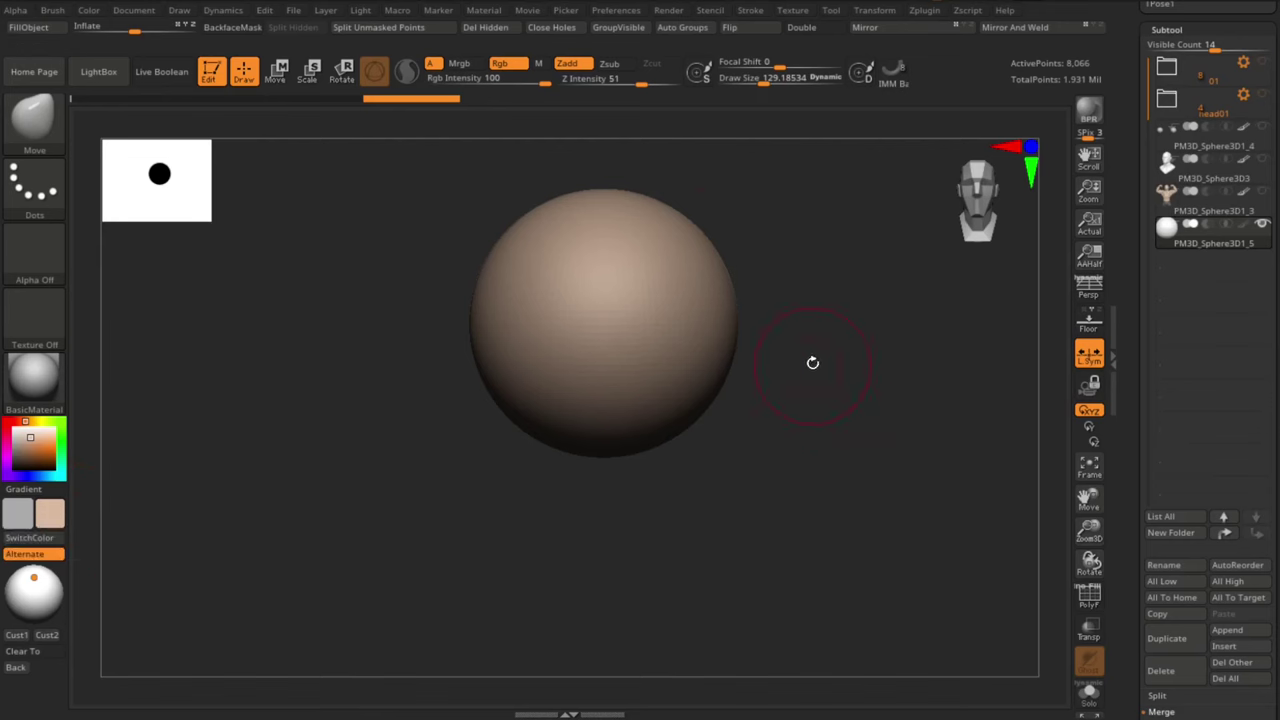
Pull the sphere into a teardrop with the Move brush and enlarge the brush to about 422
click(179, 11)
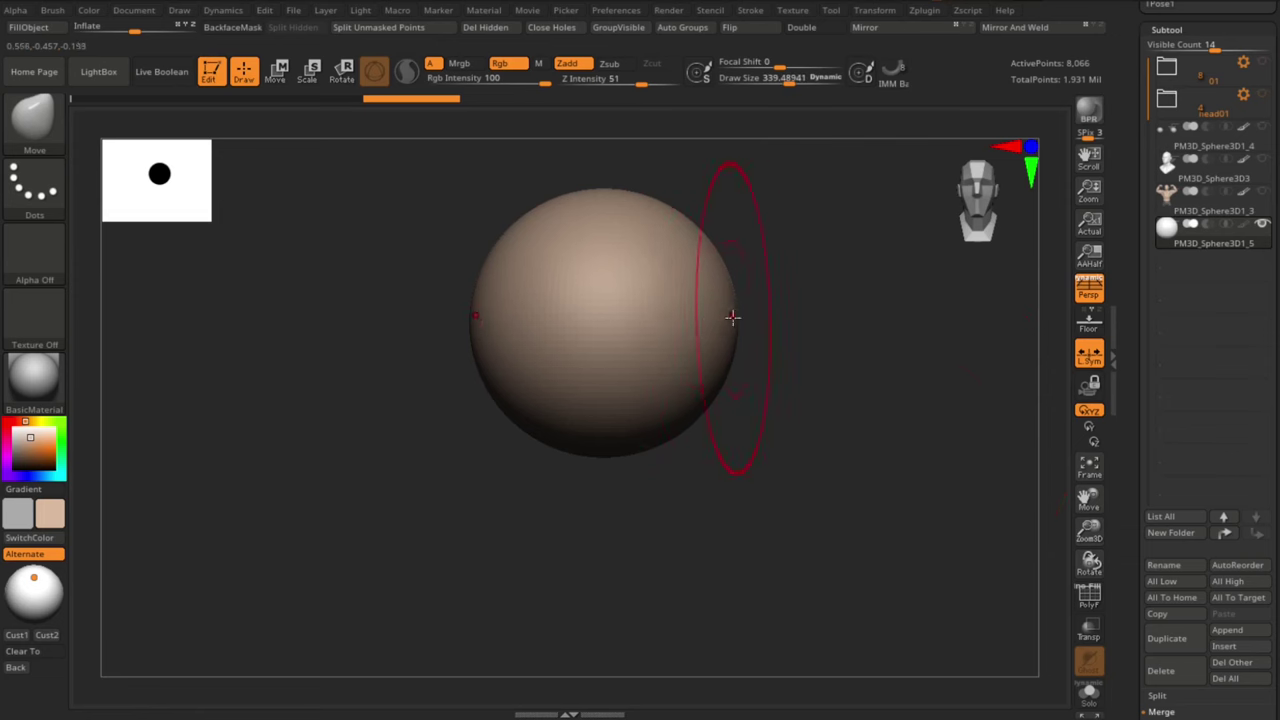
mouse_move(732, 317)
mouse_down()
mouse_move(643, 429)
mouse_move(646, 503)
mouse_move(703, 456)
mouse_up()
key(s)
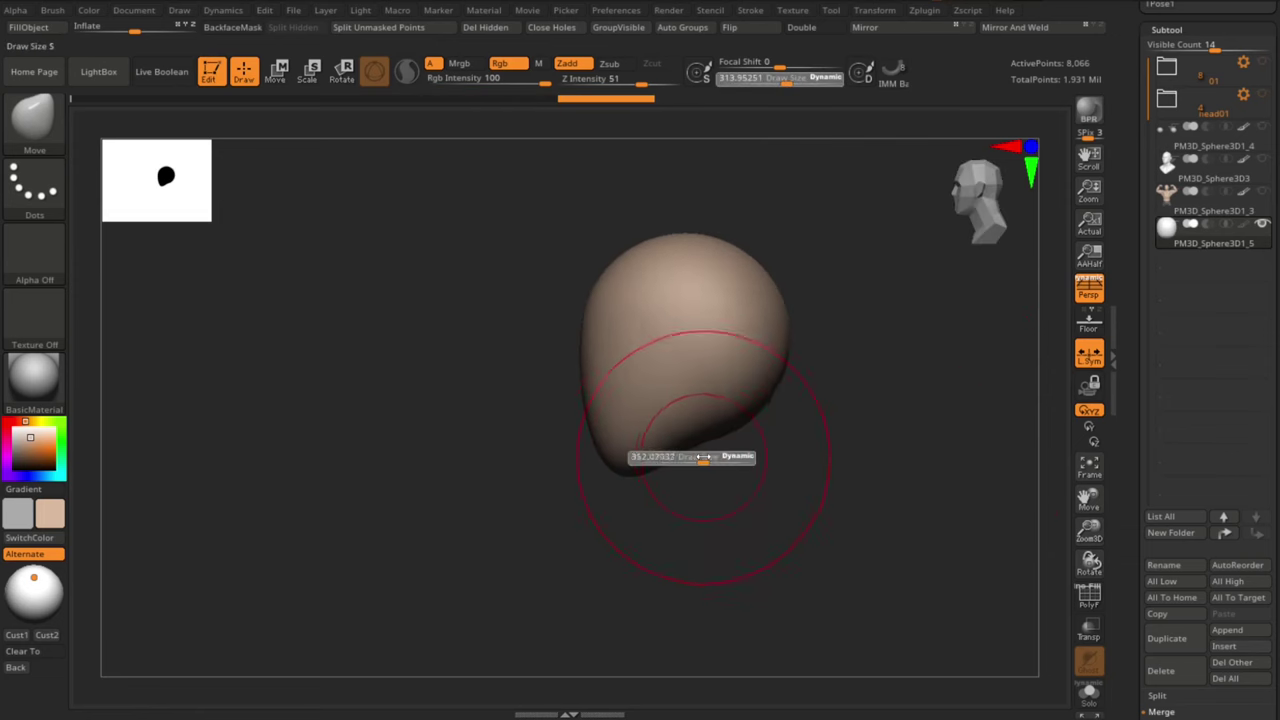
key(s)
drag(771, 403, 769, 322)
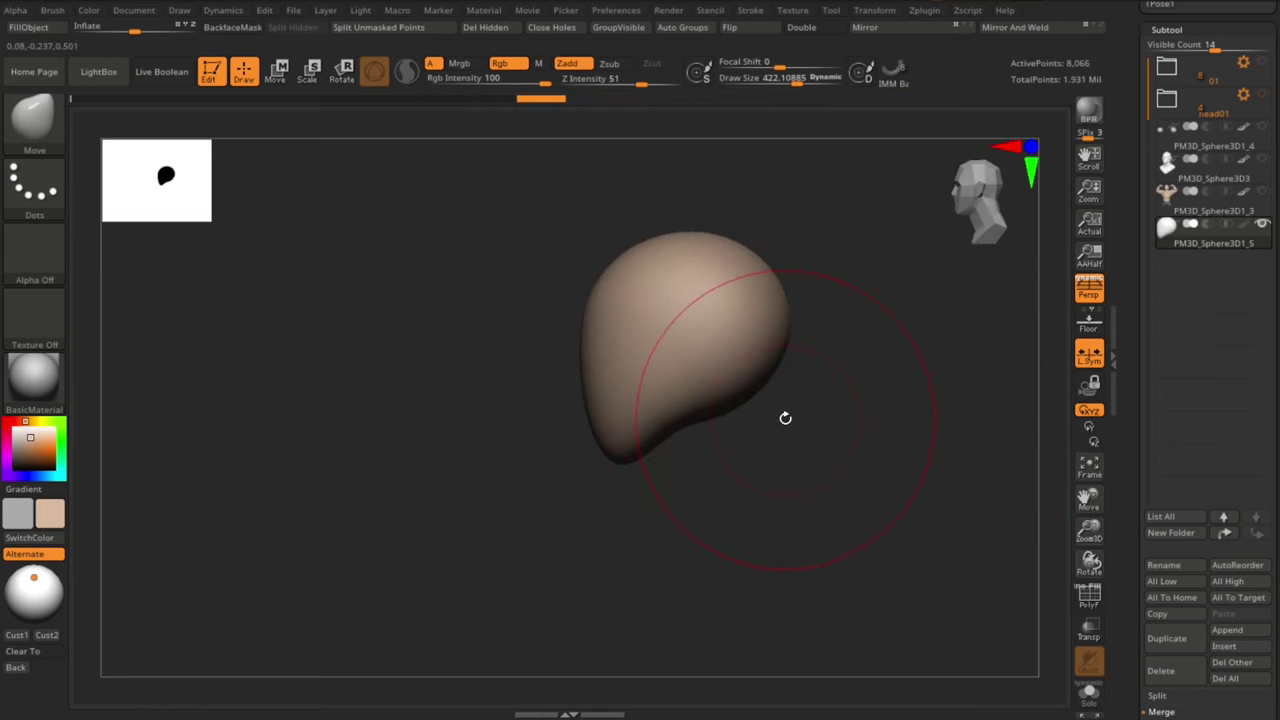
Carve a crease along the jaw with the DamStandard brush
key(b)
key(d)
key(s)
mouse_move(680, 320)
mouse_down()
mouse_move(703, 509)
mouse_move(680, 449)
mouse_move(741, 531)
mouse_move(709, 400)
mouse_move(743, 451)
mouse_move(598, 500)
mouse_move(620, 466)
mouse_up()
Return to the Move brush at size about 140 and enable Transpose Move
key(b)
key(m)
key(v)
key(s)
mouse_move(840, 470)
mouse_down()
mouse_move(803, 517)
mouse_move(777, 406)
mouse_move(871, 471)
mouse_up()
key(w)
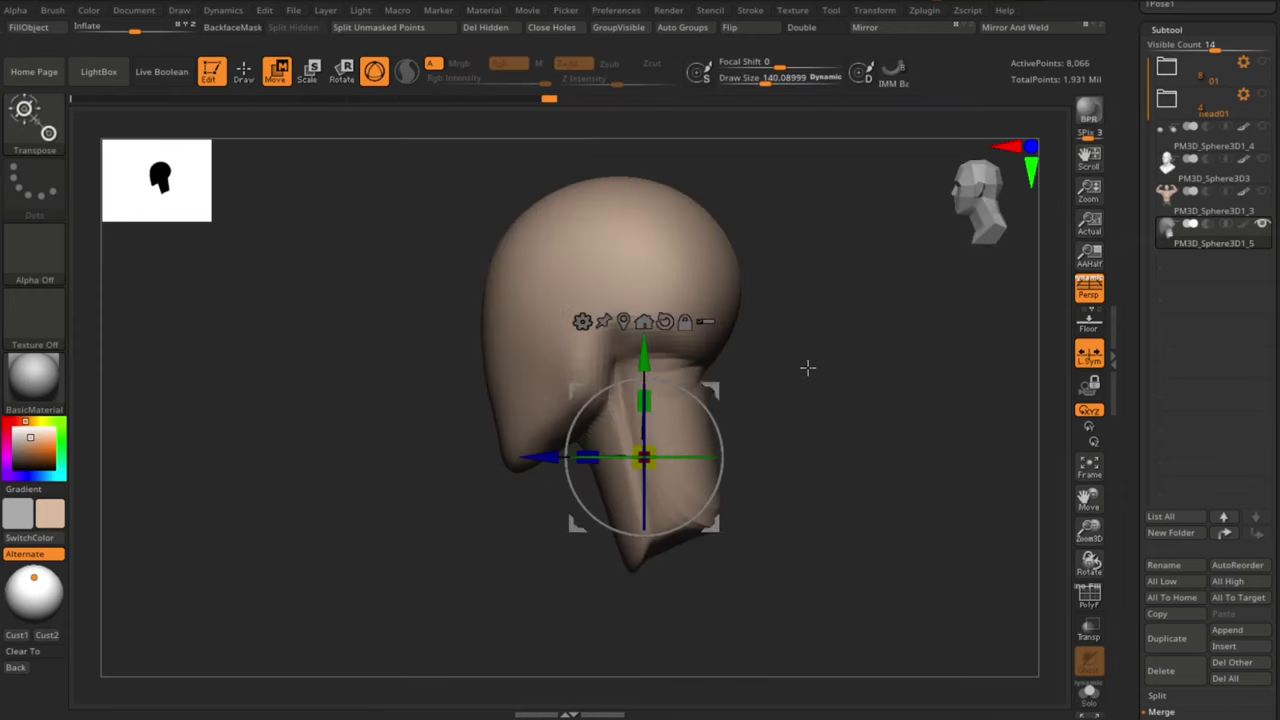
Build up muscle strokes along the back of the neck
mouse_move(425, 430)
mouse_down()
mouse_move(774, 380)
mouse_move(500, 468)
mouse_up()
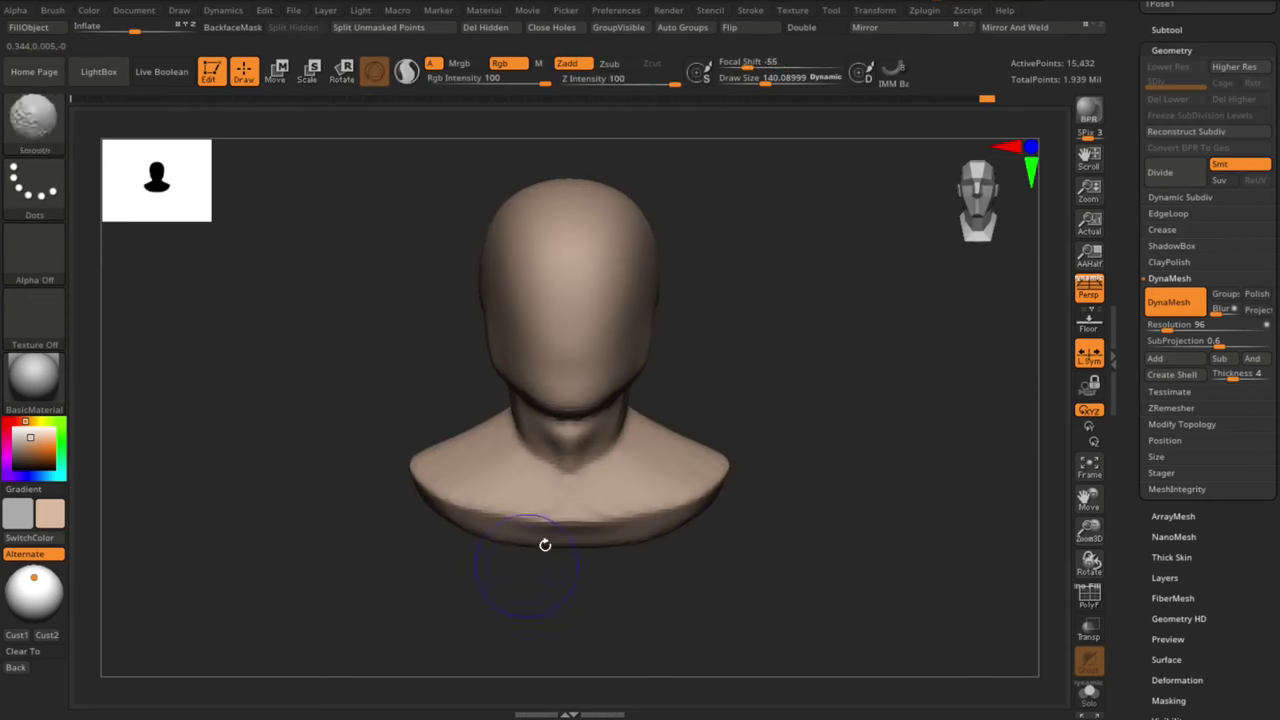
mouse_move(543, 540)
mouse_down()
mouse_move(757, 349)
mouse_move(586, 529)
mouse_move(829, 454)
mouse_move(656, 424)
mouse_up()
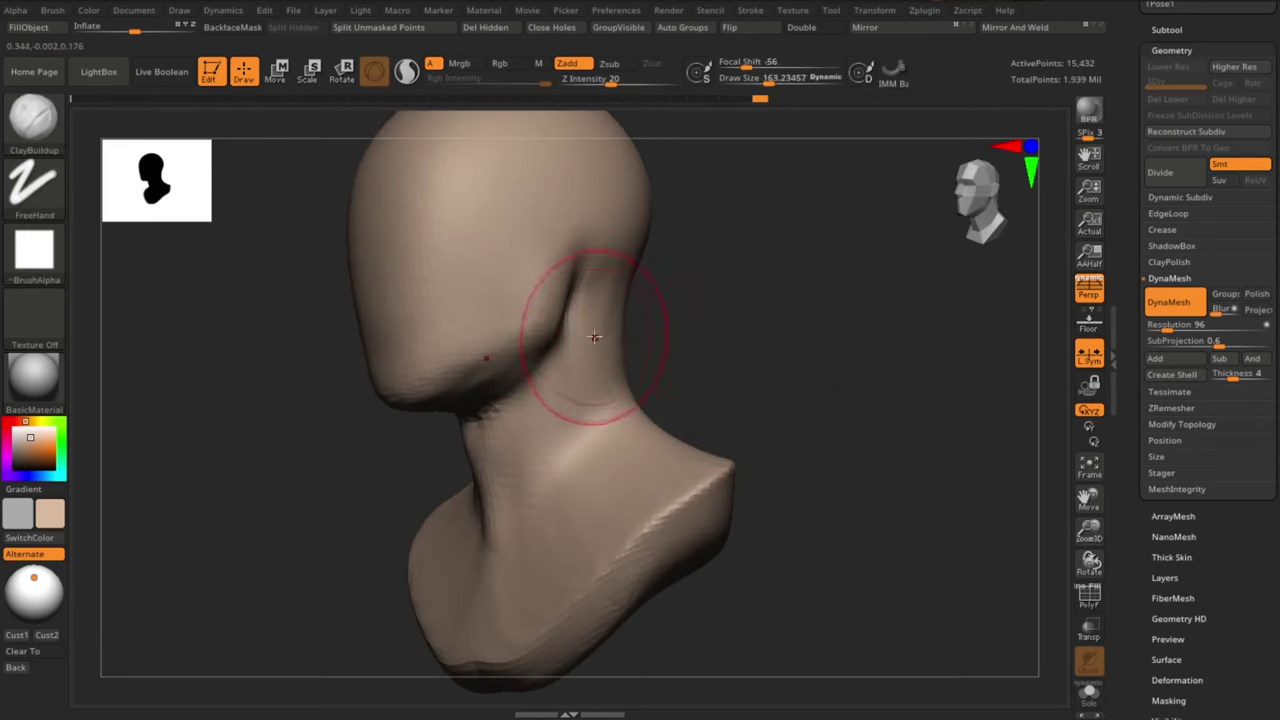
mouse_move(546, 512)
mouse_down()
mouse_move(686, 286)
mouse_move(729, 400)
mouse_move(720, 507)
mouse_up()
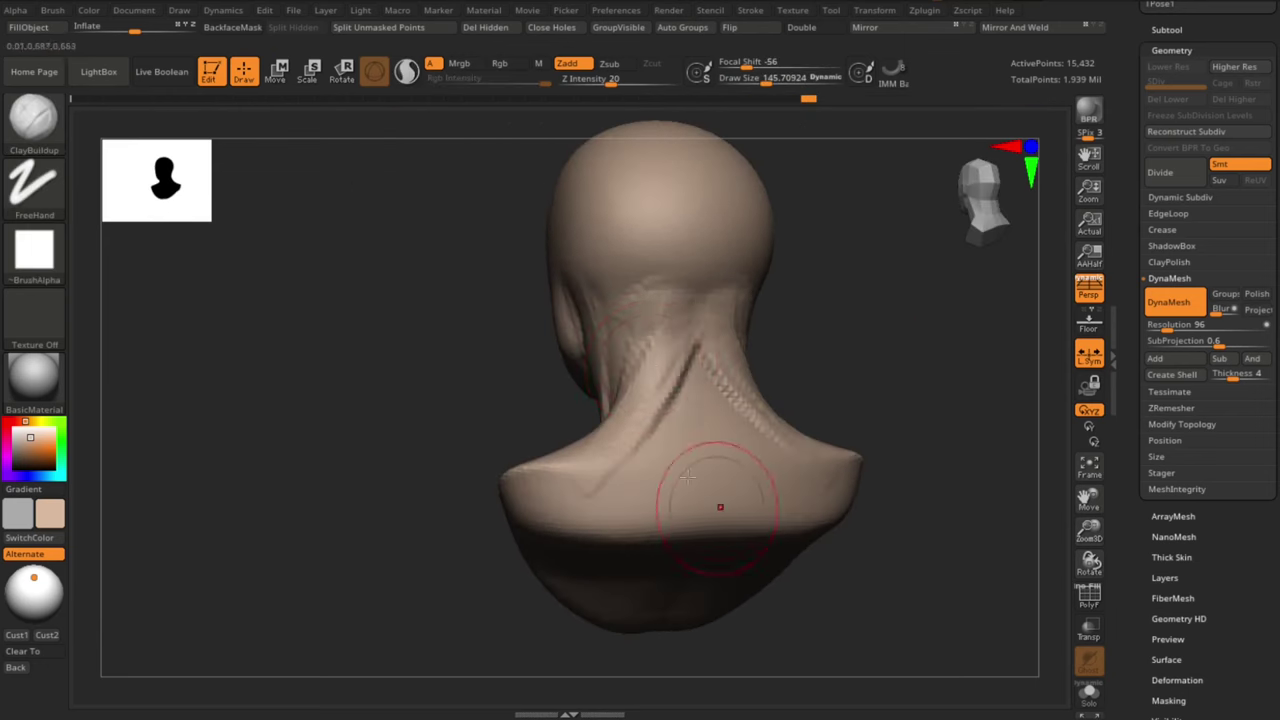
drag(674, 327, 810, 460)
drag(520, 386, 743, 334)
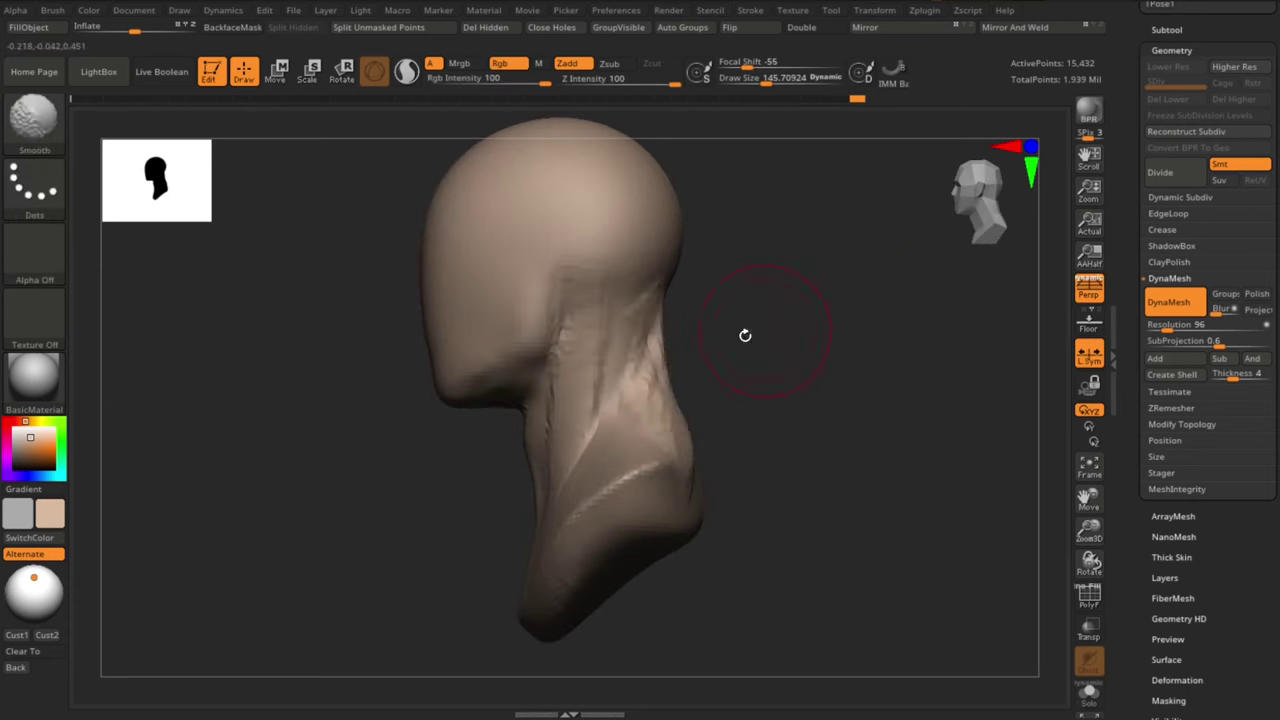
Add Standard-brush dot strokes across the chest and neck
drag(726, 586, 624, 328)
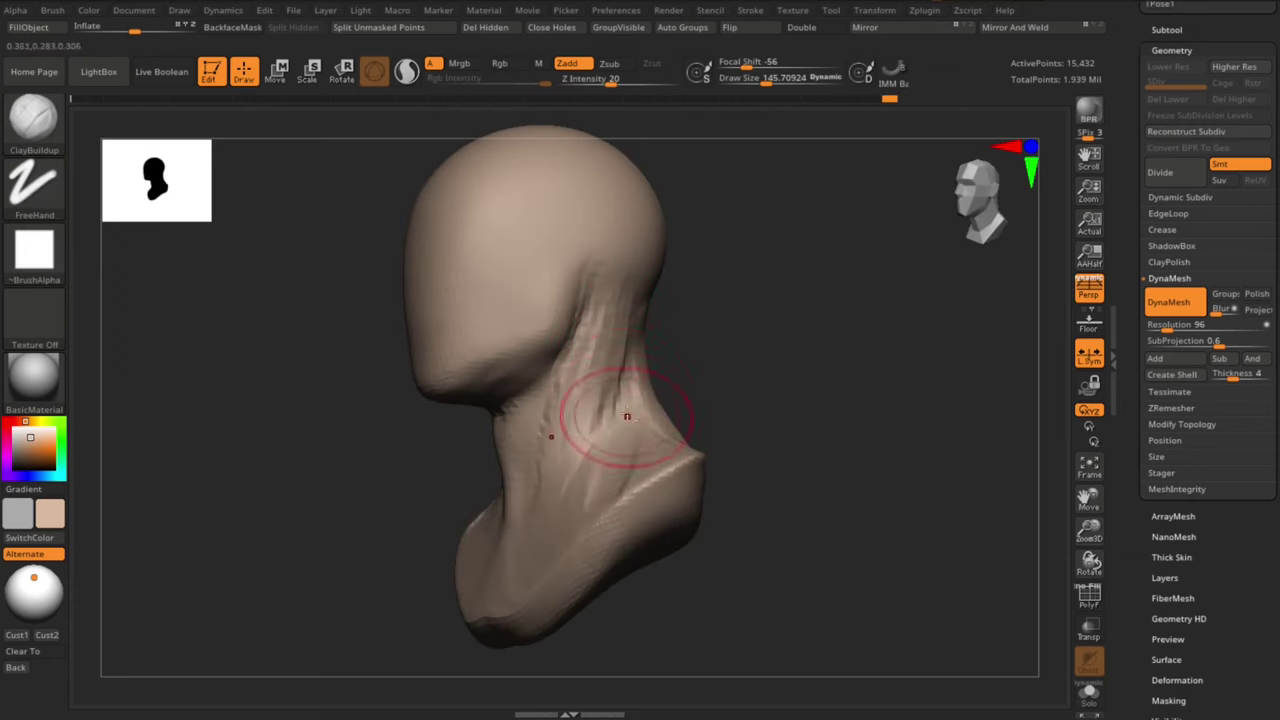
mouse_move(627, 416)
mouse_down()
mouse_move(800, 354)
mouse_move(760, 300)
mouse_up()
key(b)
key(s)
key(t)
mouse_move(514, 506)
mouse_down()
mouse_move(380, 480)
mouse_move(590, 530)
mouse_up()
mouse_move(760, 560)
mouse_down()
mouse_move(640, 481)
mouse_move(820, 457)
mouse_move(800, 400)
mouse_up()
Build clay on the neck with ClayBuildup and raise a Standard stroke along the throat
key(b)
key(c)
key(b)
drag(541, 381, 505, 430)
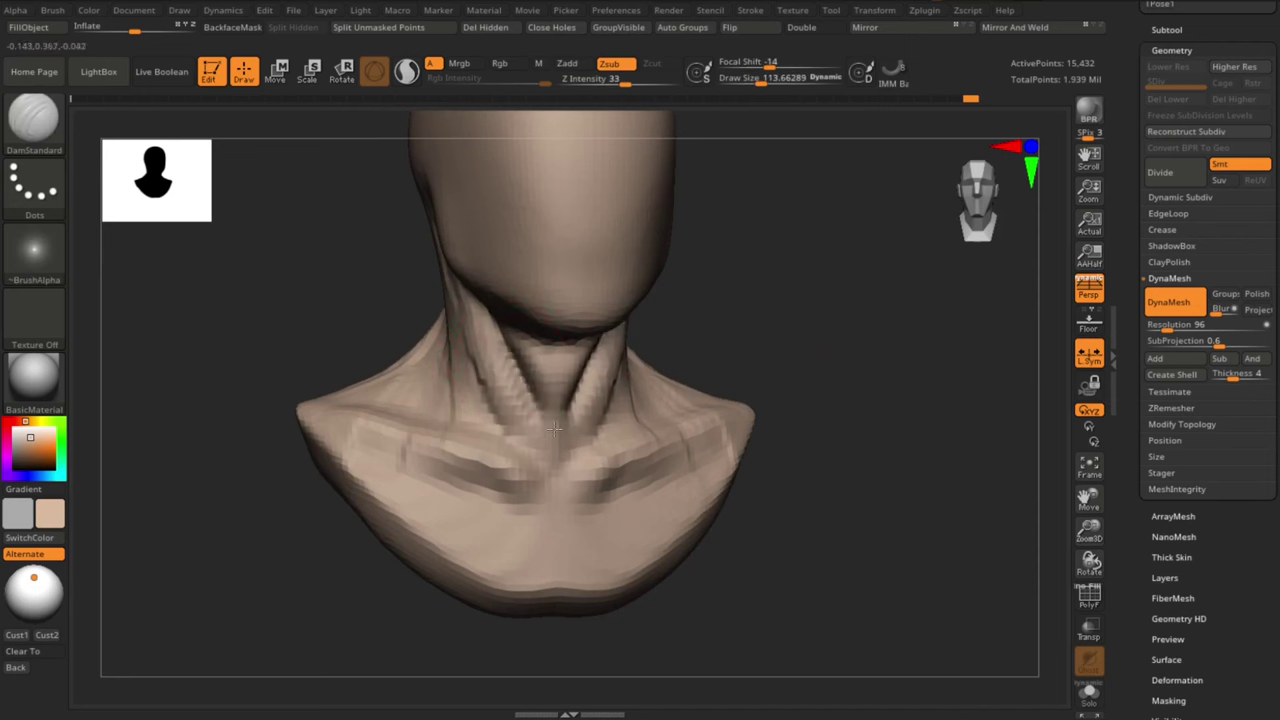
drag(790, 560, 743, 289)
drag(790, 345, 728, 330)
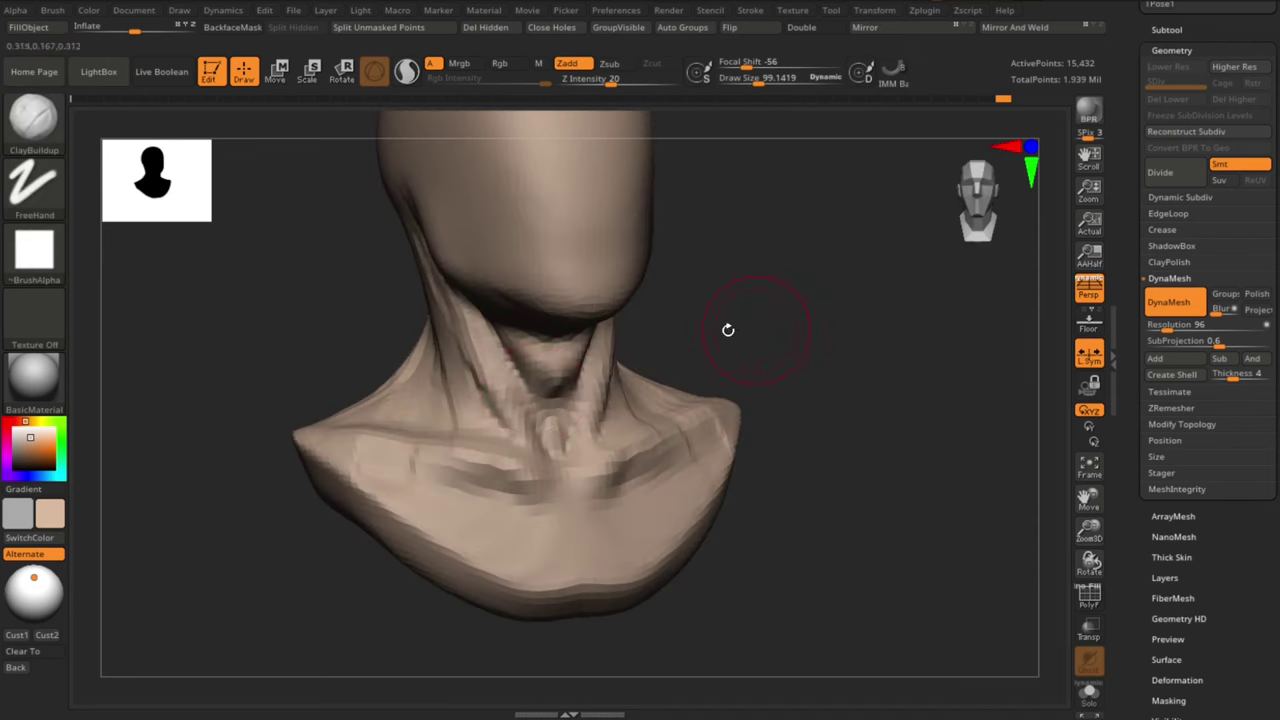
key(b)
key(s)
key(t)
drag(529, 401, 502, 360)
Switch back to ClayBuildup and review the bust from the back of the head to the front
key(b)
key(c)
key(b)
mouse_move(760, 430)
mouse_down()
mouse_move(731, 346)
mouse_move(743, 360)
mouse_move(621, 343)
mouse_up()
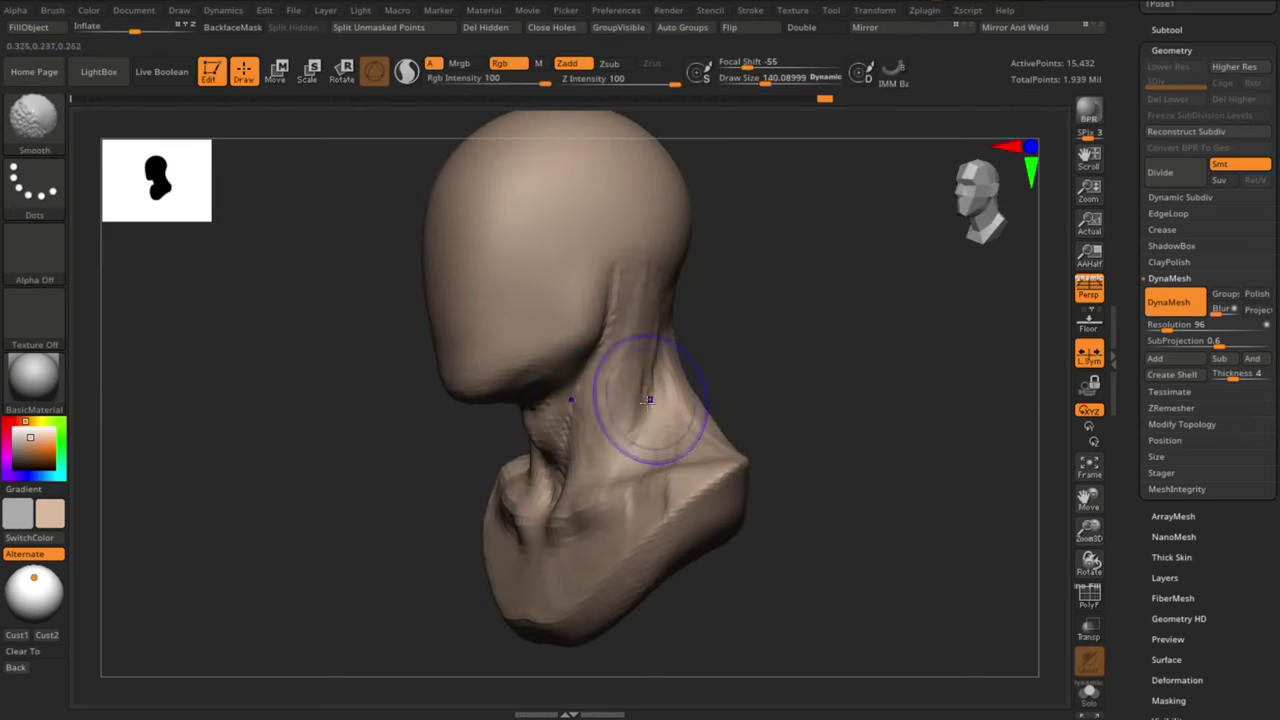
drag(643, 400, 766, 374)
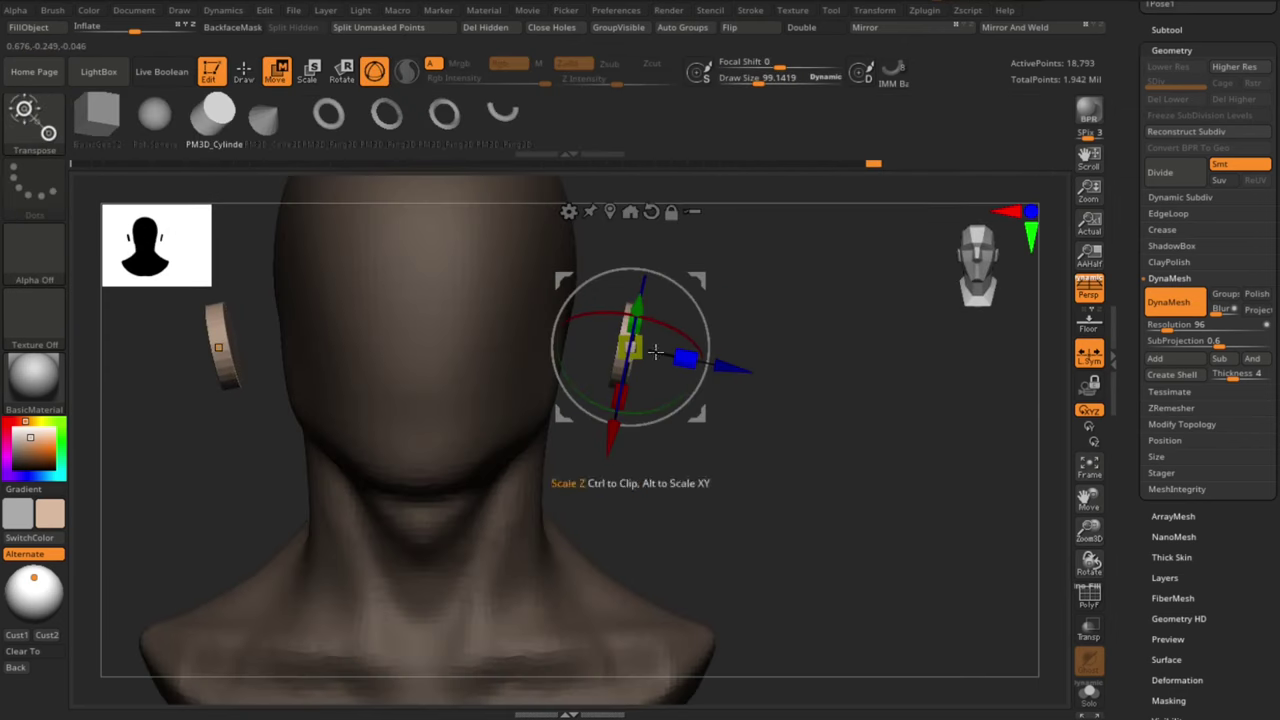
Switch to the Move Topological brush and review the head from front and side
mouse_move(700, 460)
mouse_down()
mouse_move(777, 506)
mouse_move(674, 470)
mouse_up()
drag(779, 352, 739, 387)
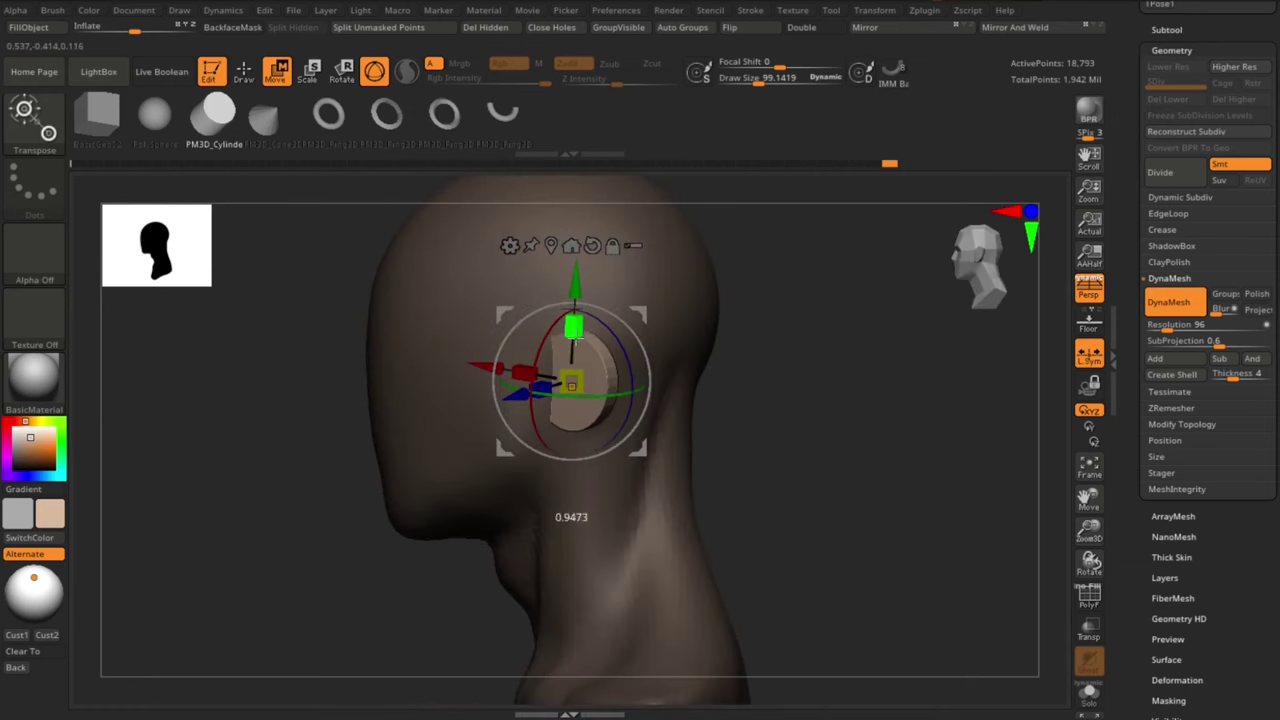
key(s)
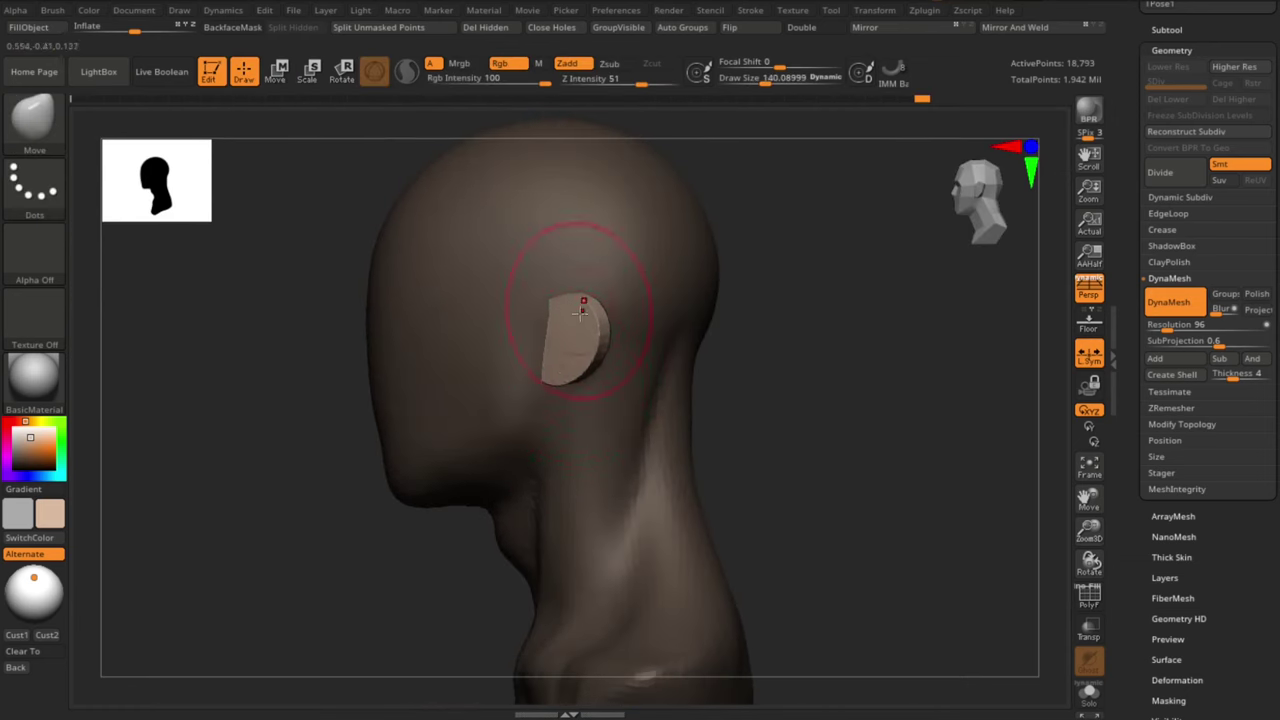
shift+drag(581, 312, 674, 308)
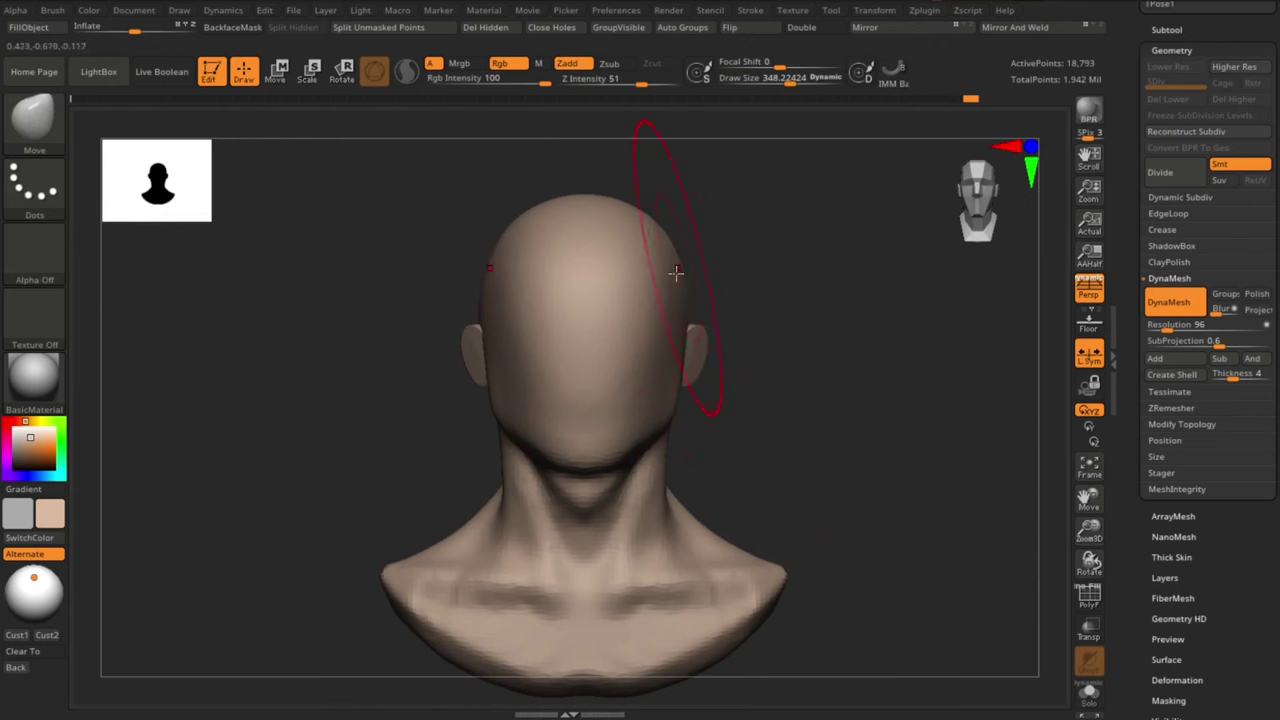
ctrl+right_drag(687, 348, 614, 271)
key(s)
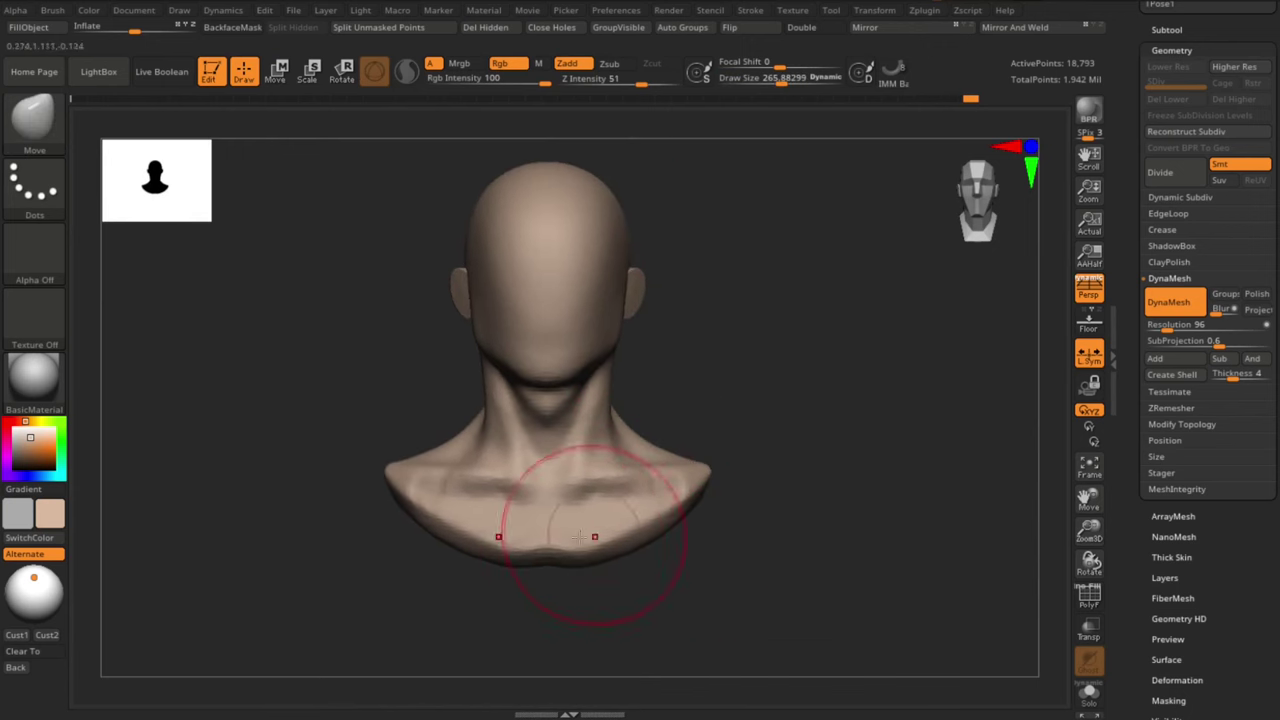
Zoom in on the neck, select DamStandard, and turn the head to show the left ear
drag(763, 534, 740, 379)
shift+drag(655, 470, 699, 430)
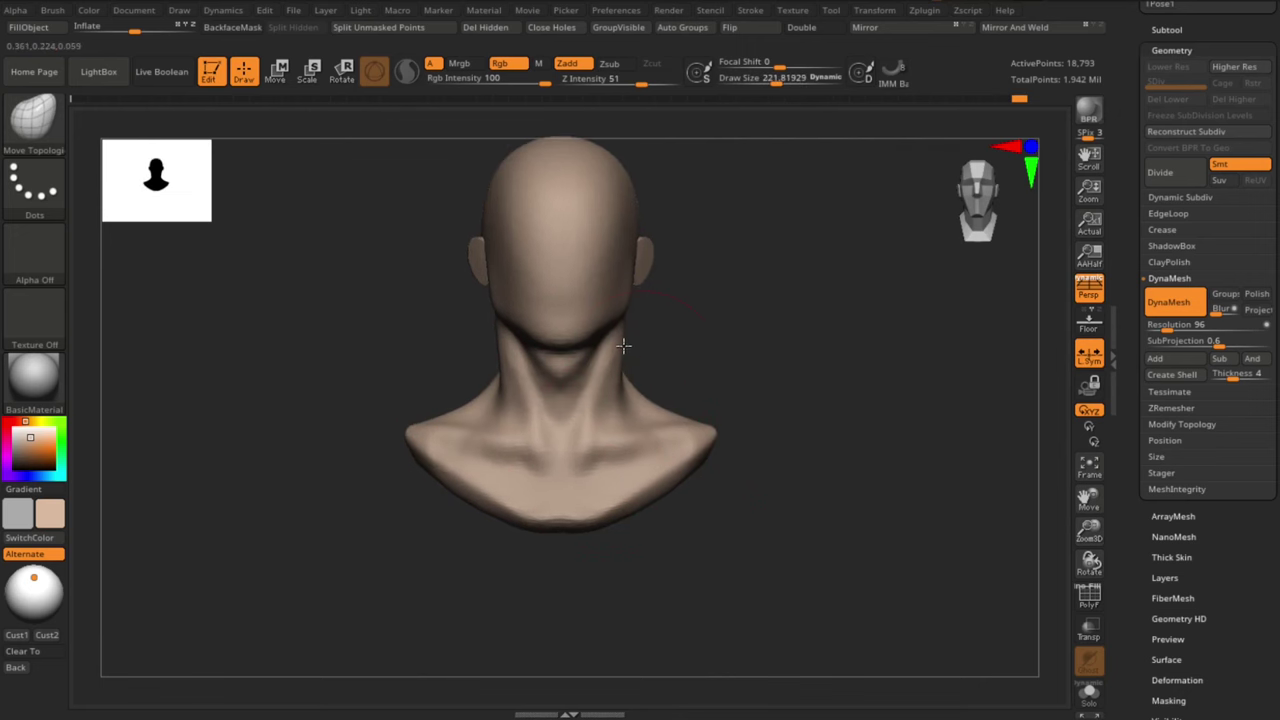
ctrl+right_drag(623, 345, 614, 340)
key(b)
key(d)
key(s)
key(s)
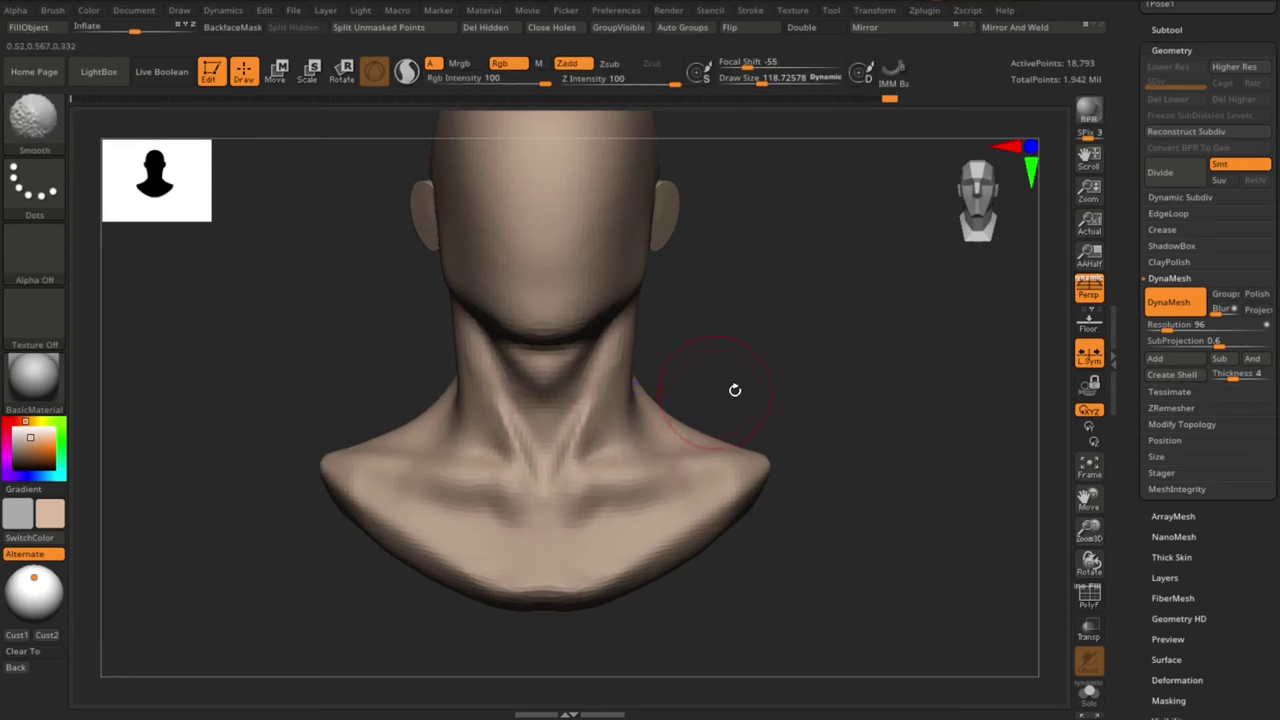
drag(737, 389, 494, 327)
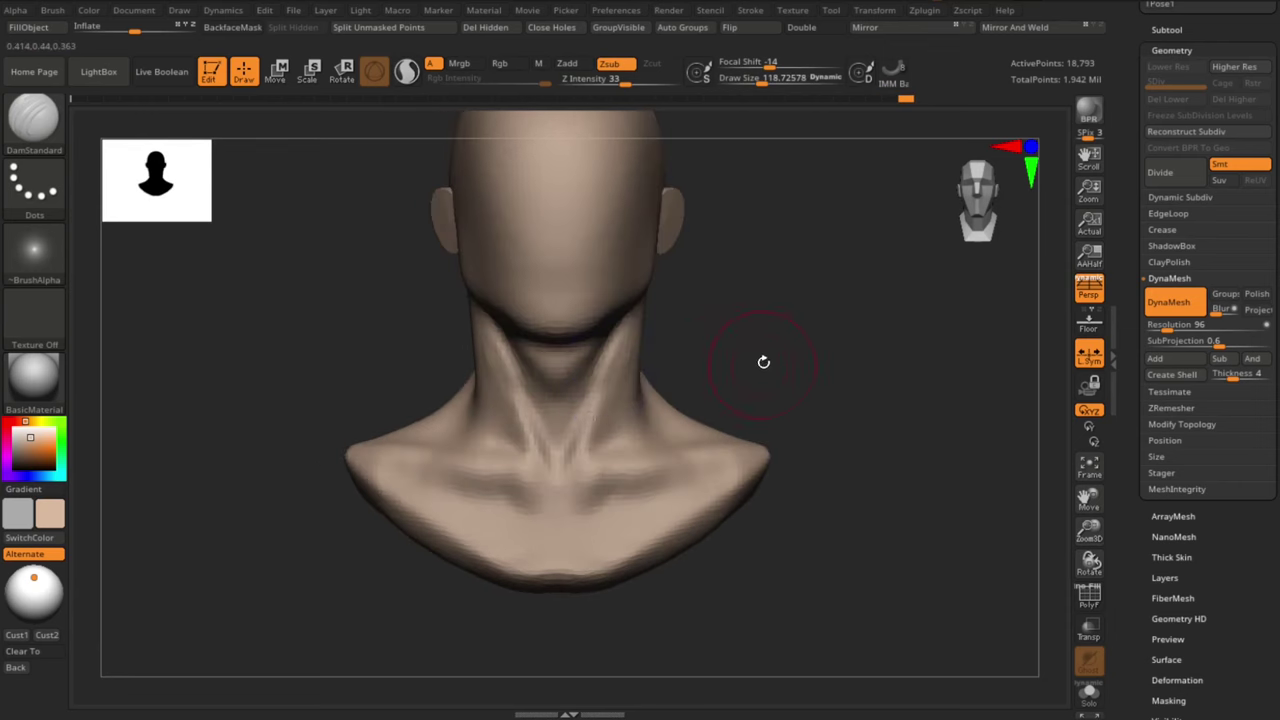
Append a sphere to the model as a new subtool
click(1227, 602)
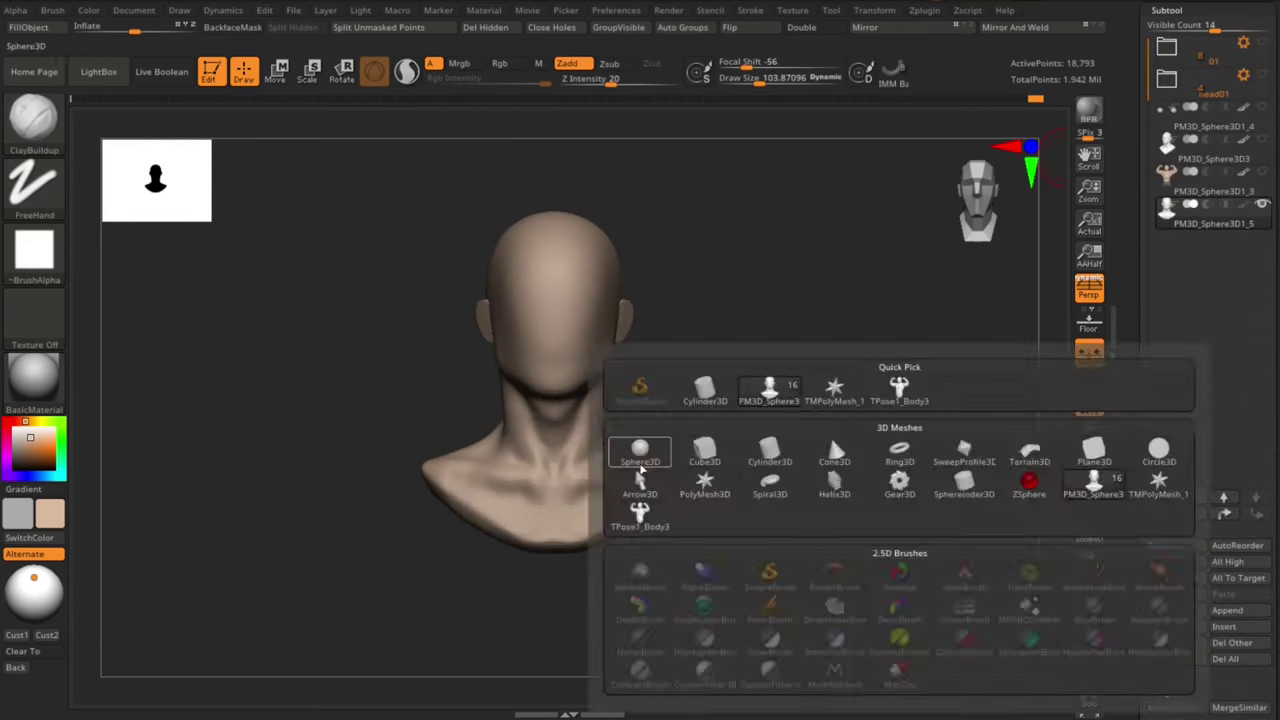
click(829, 434)
mouse_move(626, 451)
mouse_down()
mouse_move(737, 449)
mouse_move(752, 520)
mouse_up()
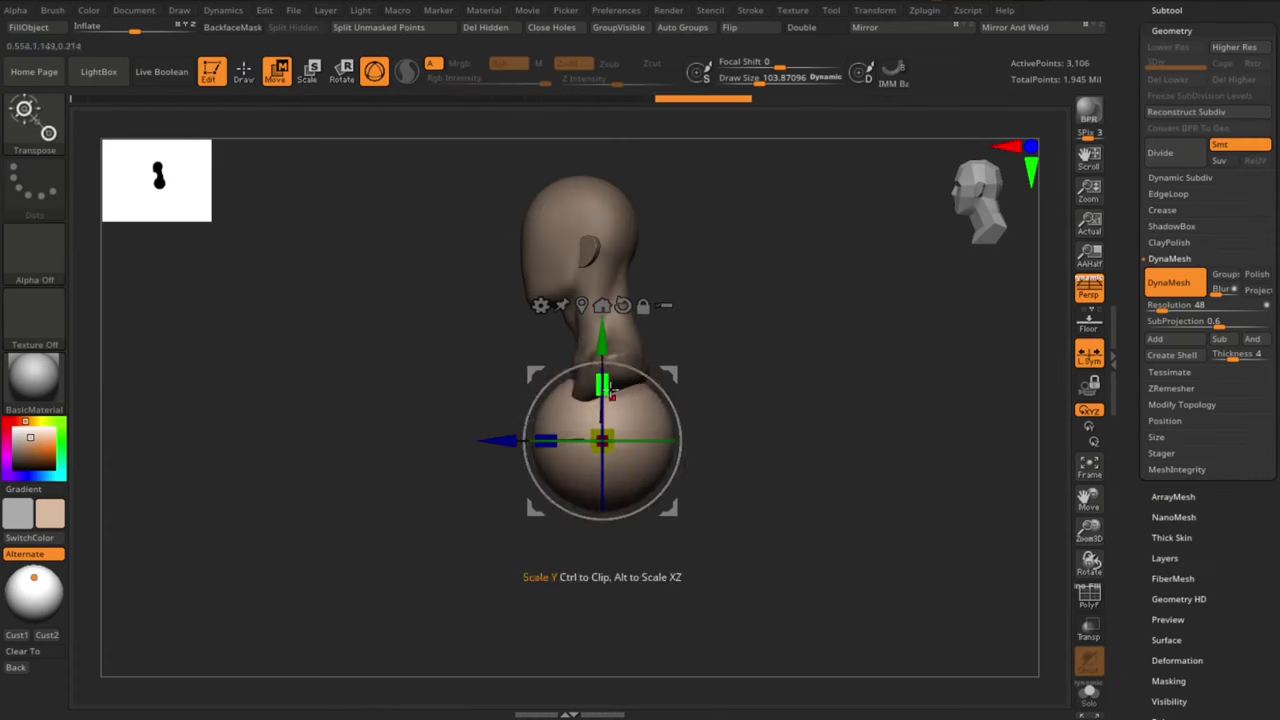
Switch to the Move brush and set its size to about 451
key(b)
key(m)
key(v)
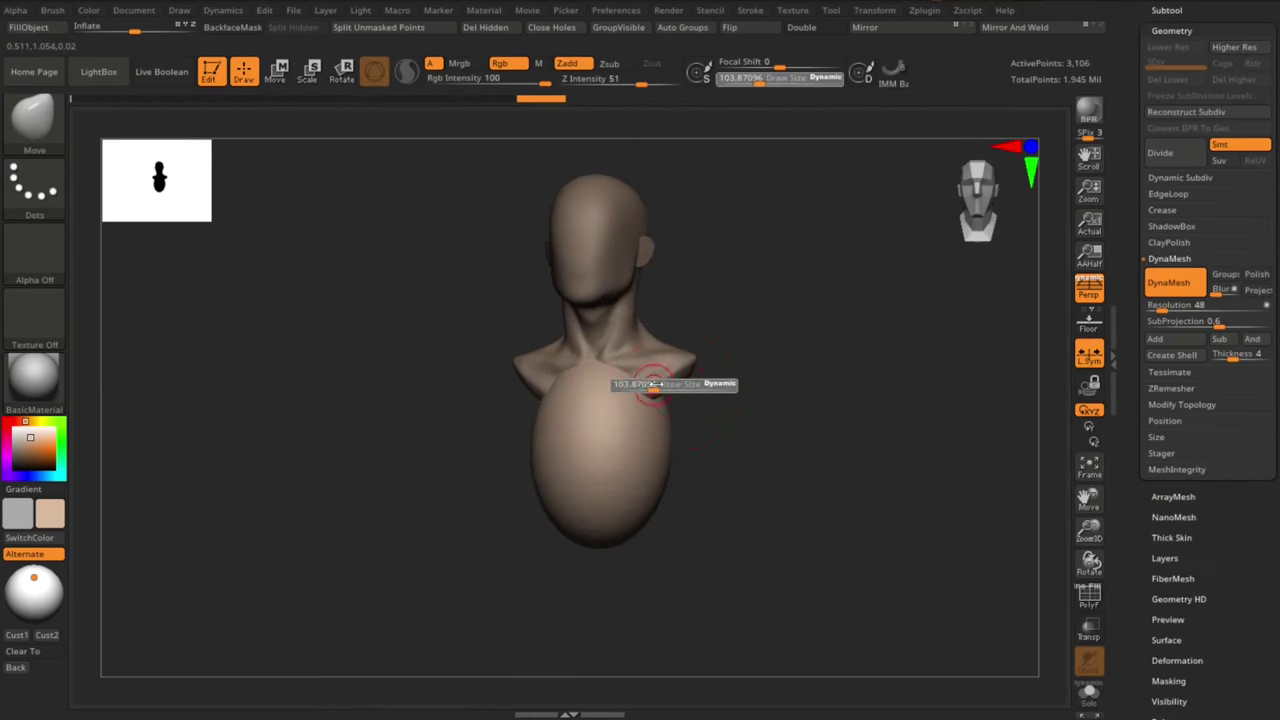
mouse_move(744, 409)
mouse_down()
mouse_move(705, 400)
mouse_move(746, 440)
mouse_move(706, 508)
mouse_move(609, 471)
mouse_up()
key(s)
drag(657, 421, 696, 374)
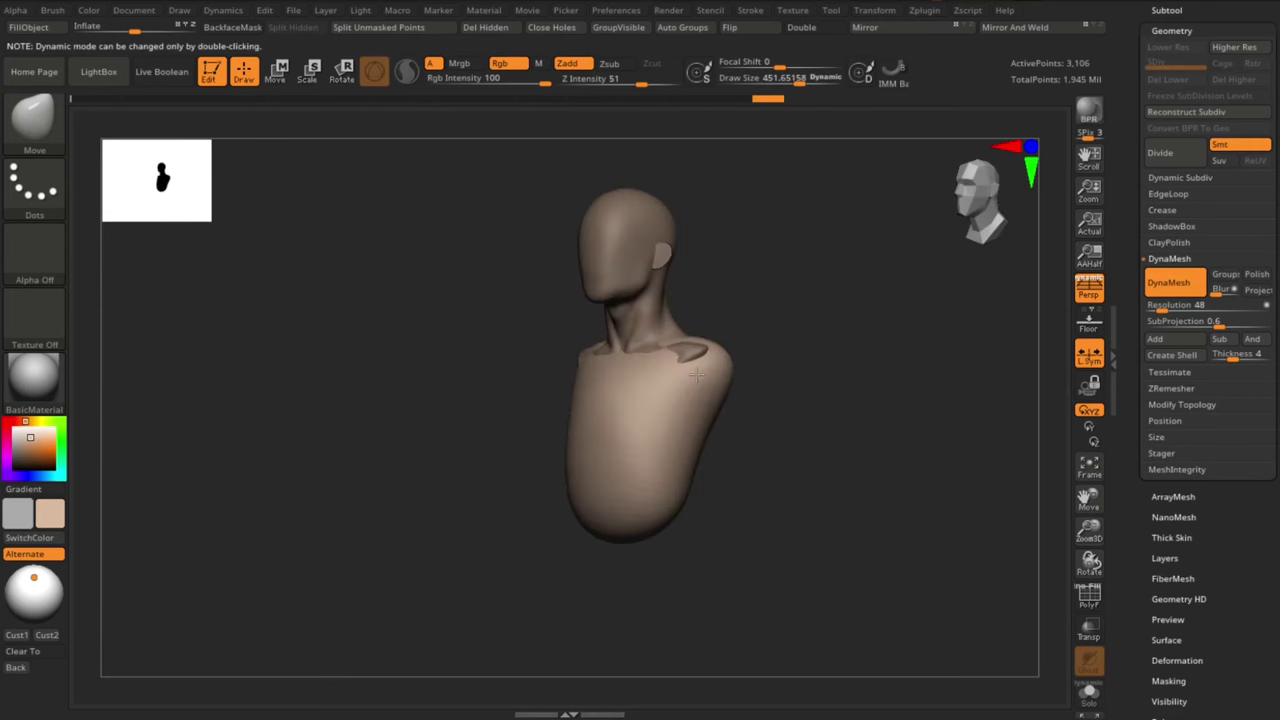
Sculpt a crease down the middle of the back with ClayBuildup and smooth the lower torso
mouse_move(812, 401)
mouse_down()
mouse_move(652, 390)
mouse_move(817, 429)
mouse_up()
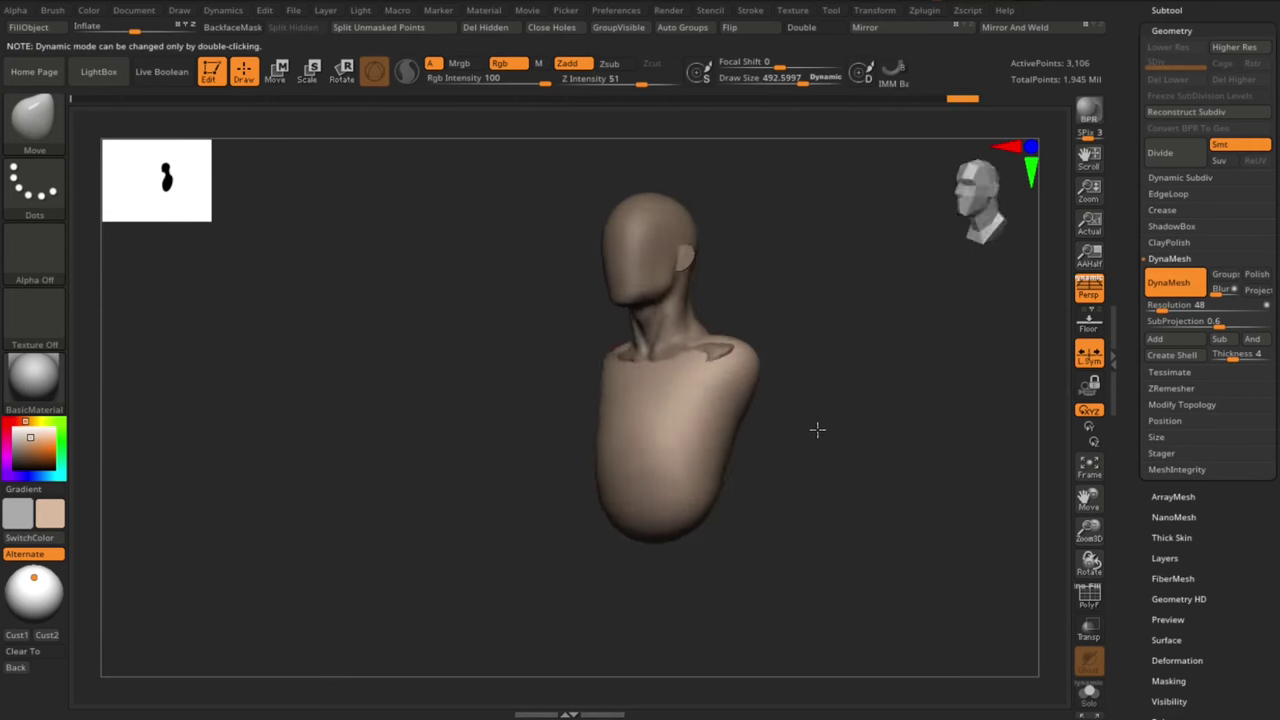
key(b)
key(c)
key(b)
mouse_move(686, 314)
mouse_down()
mouse_move(769, 589)
mouse_move(668, 393)
mouse_up()
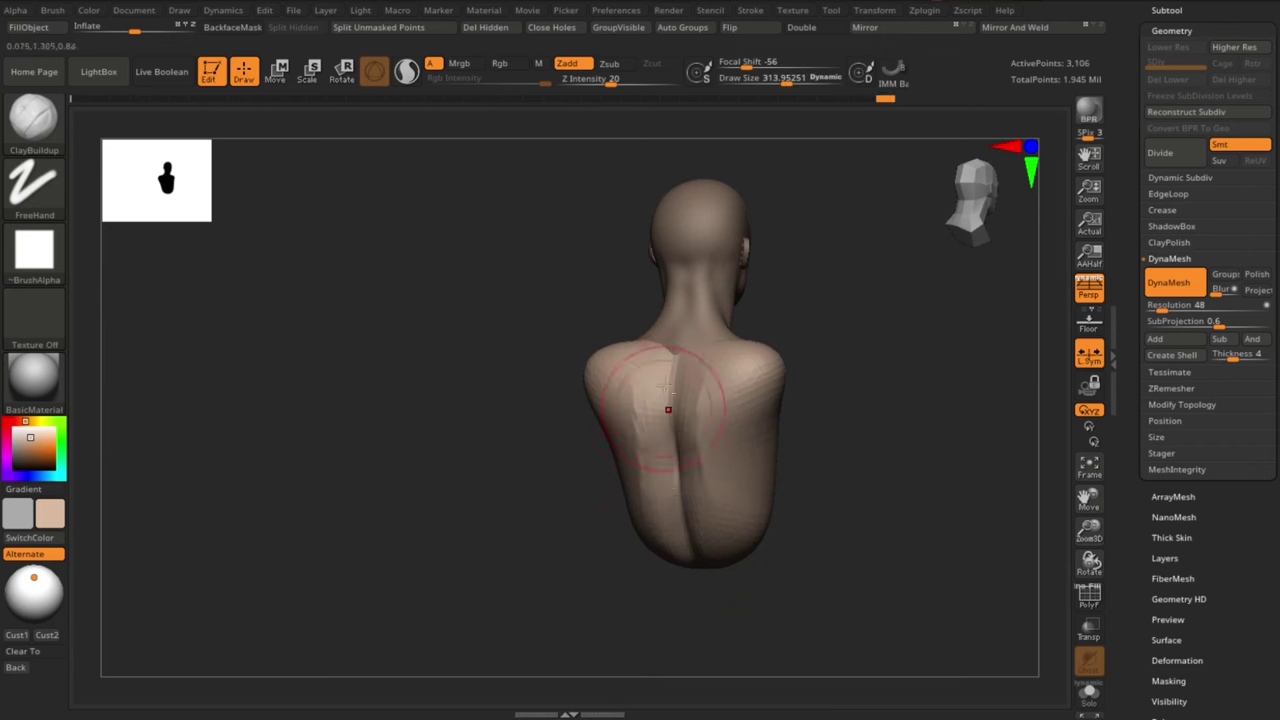
mouse_move(594, 520)
mouse_down()
mouse_move(831, 497)
mouse_move(845, 481)
mouse_up()
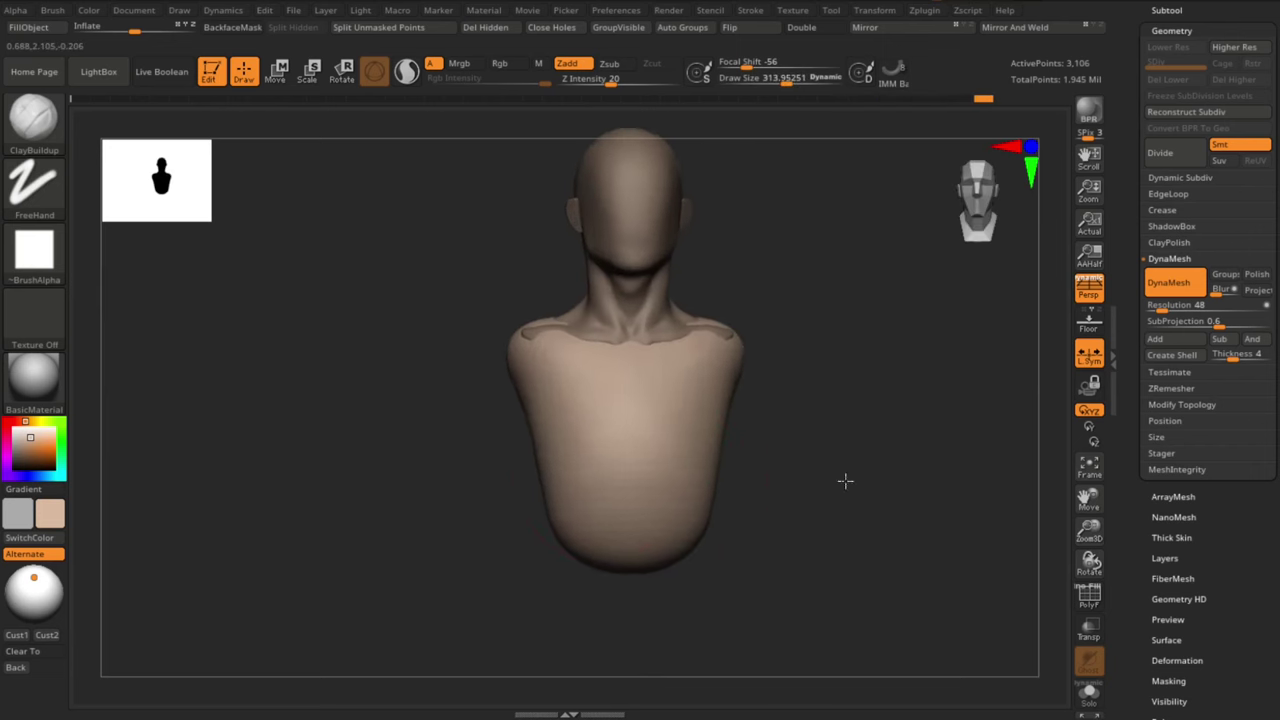
mouse_move(560, 485)
shift+mouse_down()
mouse_move(671, 571)
mouse_move(777, 506)
mouse_move(688, 522)
mouse_move(763, 554)
mouse_move(757, 504)
shift+mouse_up()
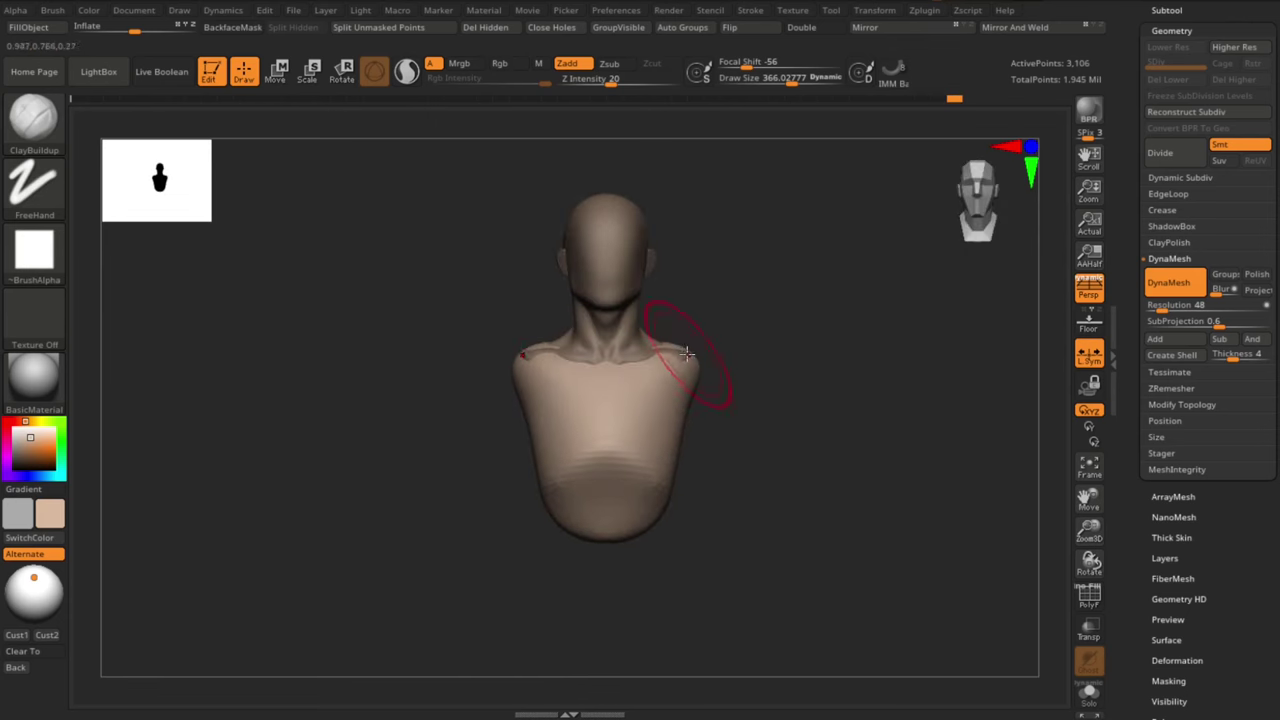
Drop a sphere onto the shoulder of the bust
mouse_move(686, 352)
mouse_down()
mouse_move(700, 322)
mouse_move(646, 350)
mouse_move(666, 425)
mouse_up()
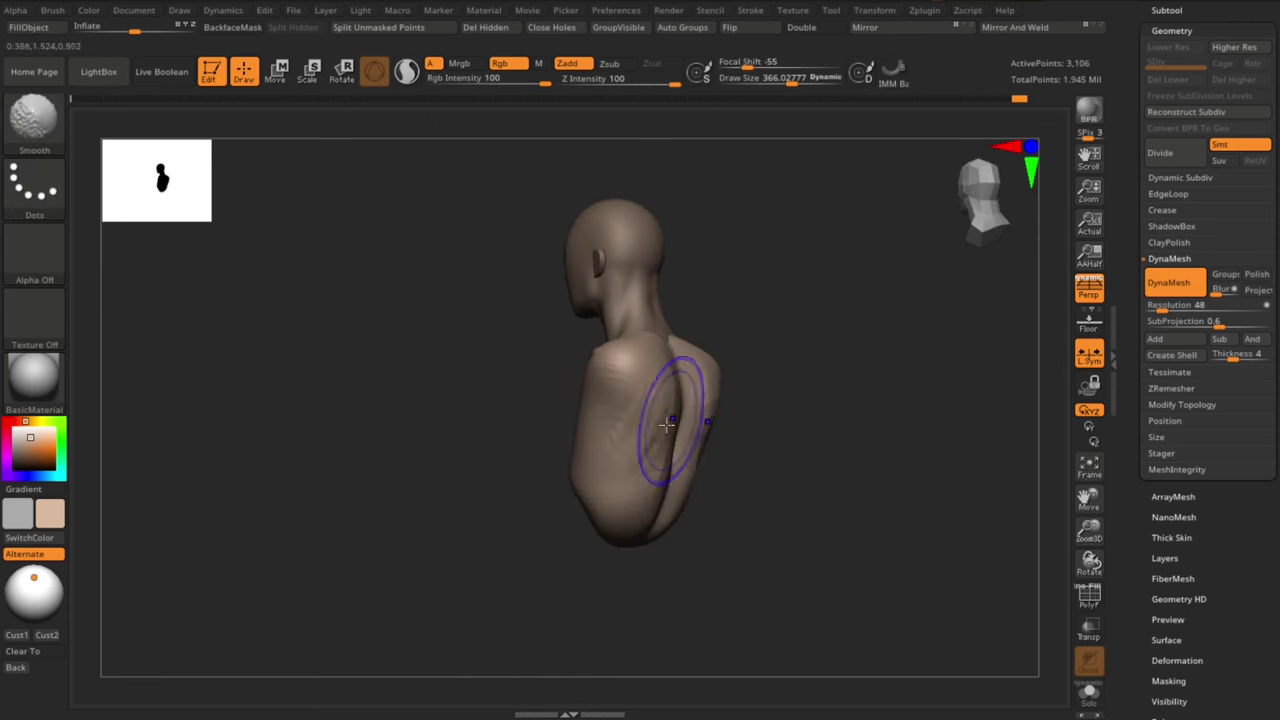
drag(702, 467, 457, 257)
drag(600, 360, 612, 372)
Scale the inserted shoulder sphere down and move it up onto the shoulder
drag(720, 420, 686, 486)
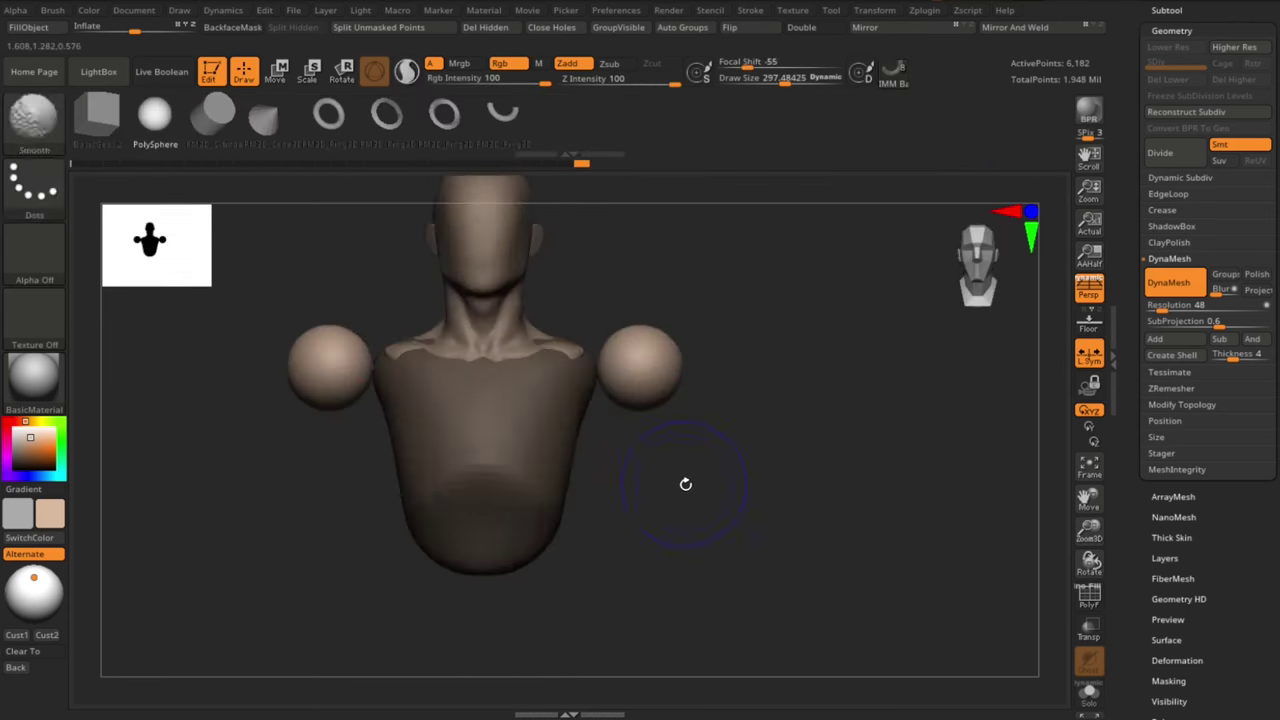
key(w)
click(700, 372)
drag(636, 386, 640, 395)
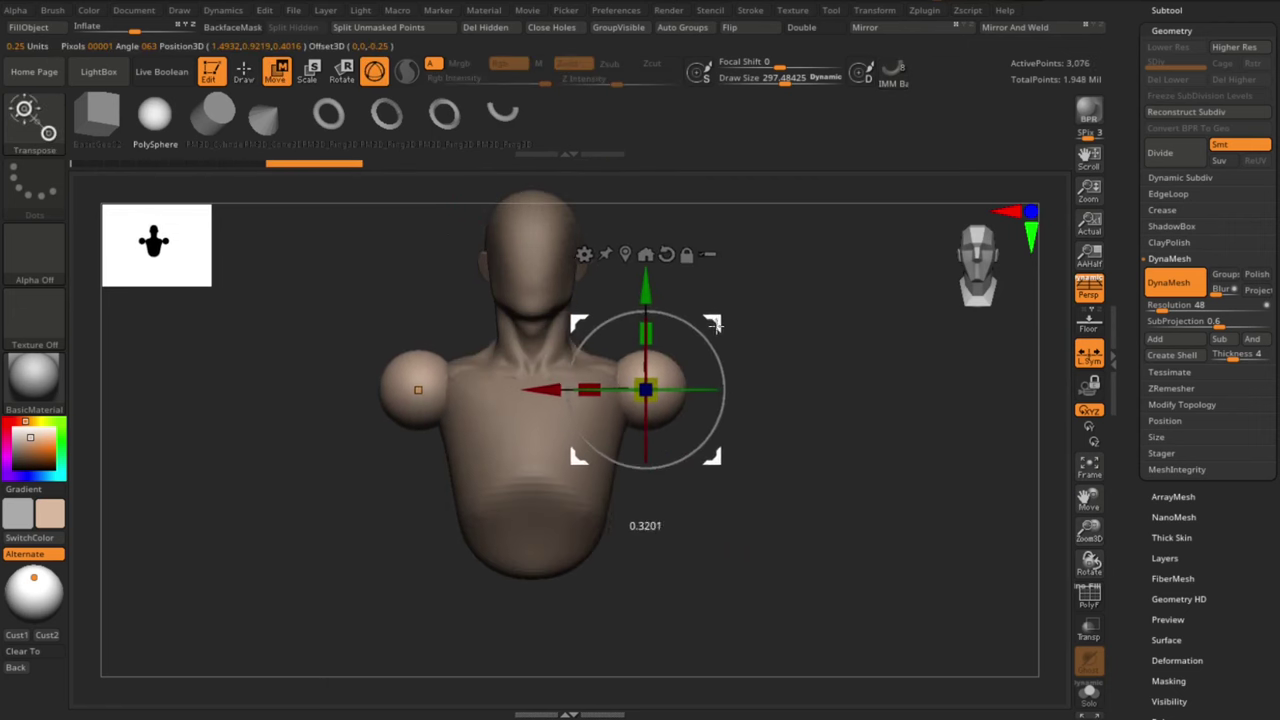
alt+drag(840, 420, 840, 377)
drag(645, 292, 645, 282)
Return to sculpt mode, select the DamStandard brush, and check the bust from above
key(q)
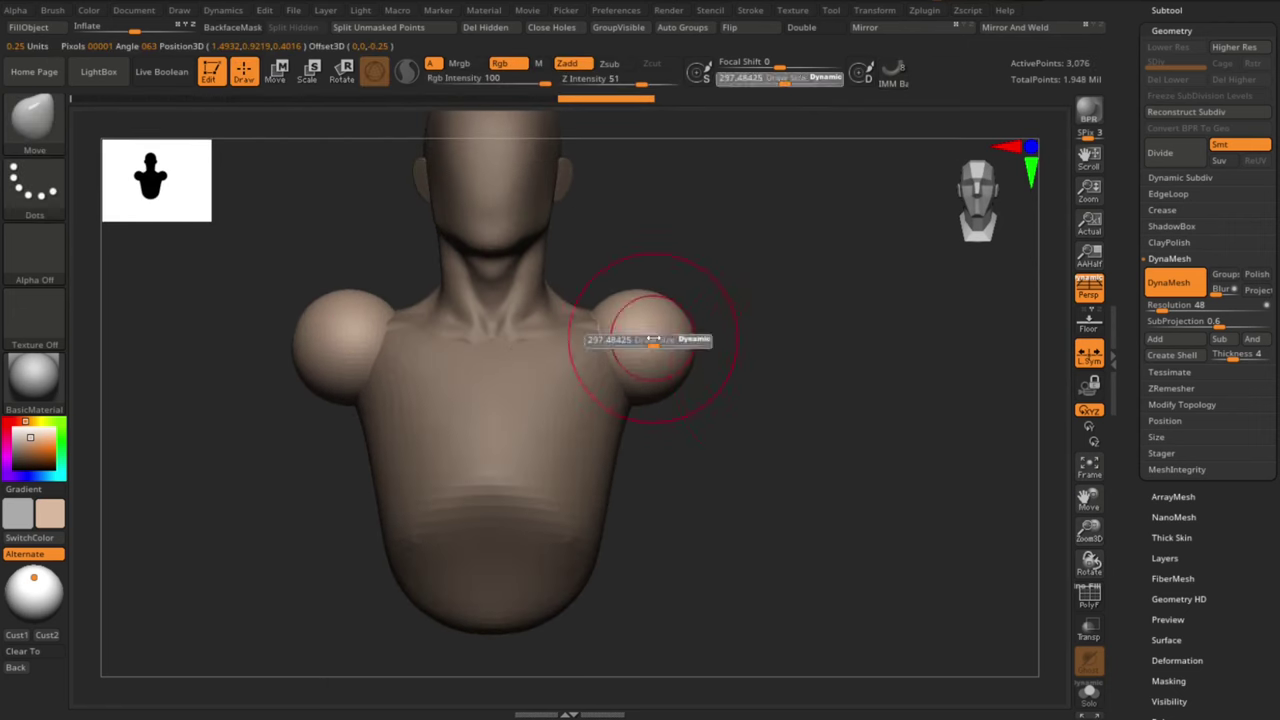
mouse_move(720, 420)
mouse_down()
mouse_move(757, 446)
mouse_move(586, 386)
mouse_move(638, 310)
mouse_move(803, 417)
mouse_move(591, 263)
mouse_up()
key(b)
key(d)
key(s)
key(s)
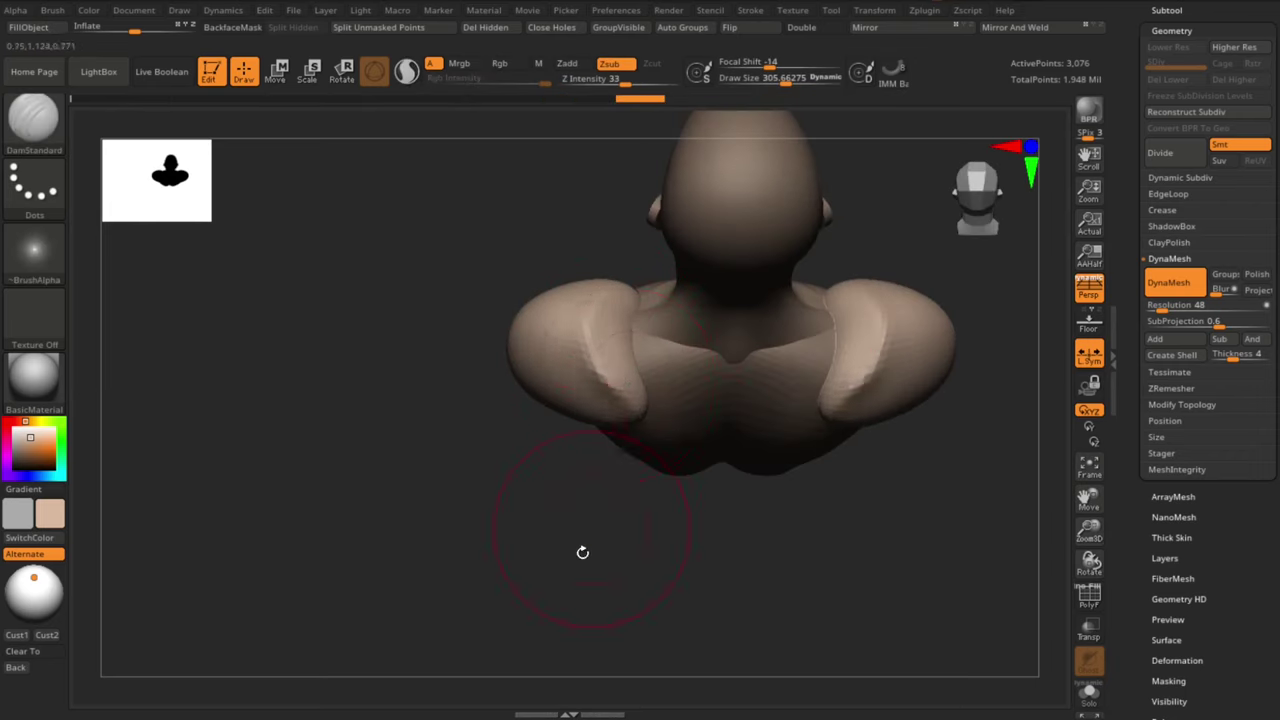
mouse_move(582, 552)
mouse_down()
mouse_move(426, 517)
mouse_move(617, 346)
mouse_up()
Stretch the shoulder sphere into a long upper arm with the Transpose gizmo
key(b)
key(m)
key(v)
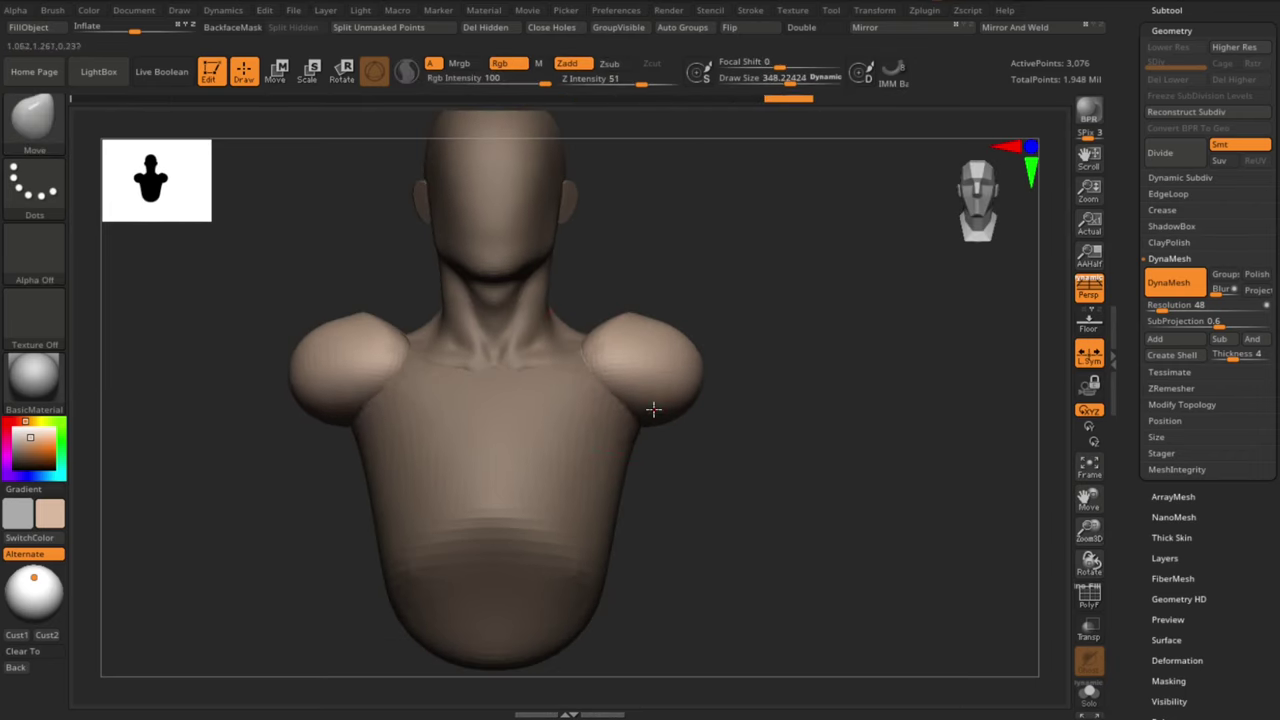
alt+click(689, 331)
key(w)
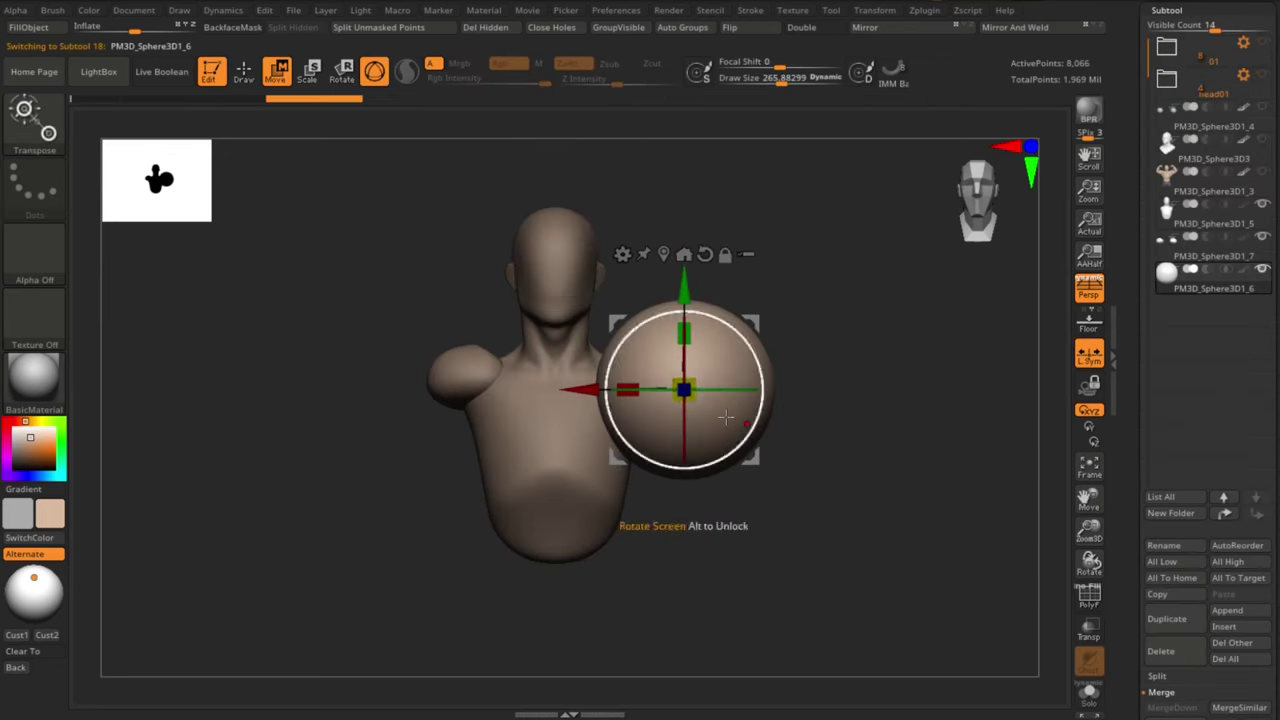
mouse_move(697, 405)
mouse_down()
mouse_move(645, 408)
mouse_move(748, 445)
mouse_up()
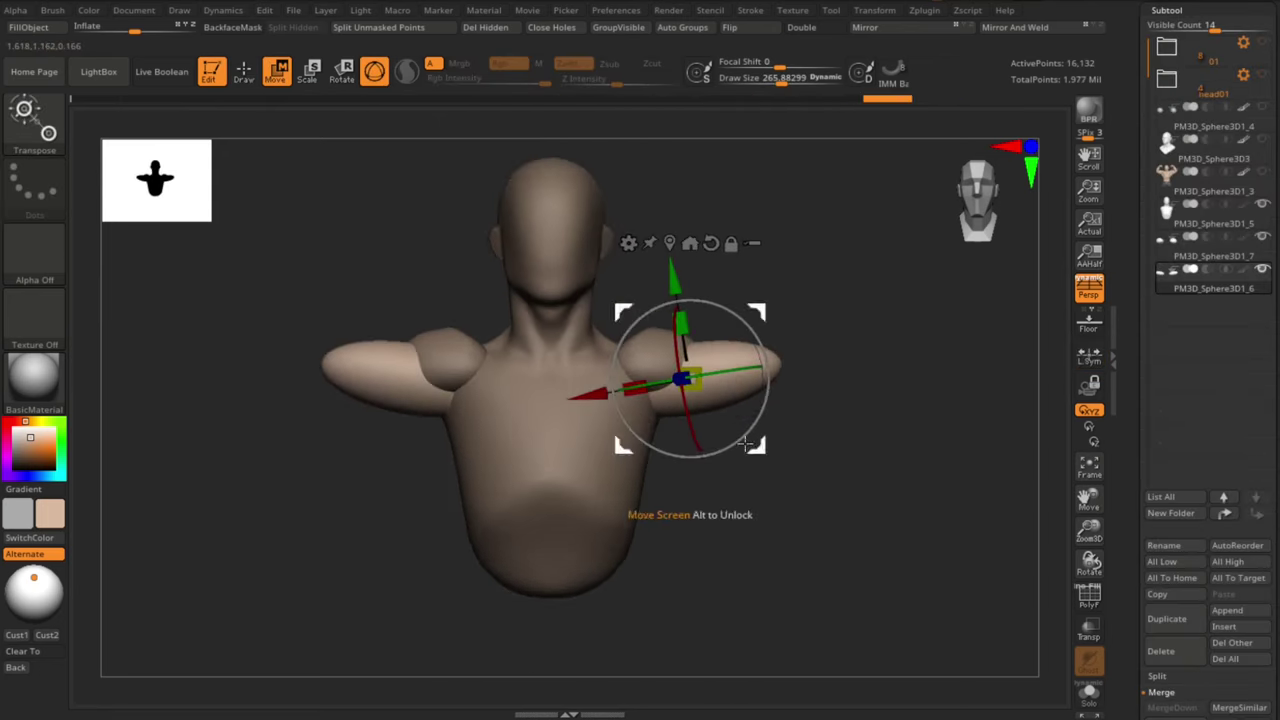
Duplicate the upper arm and rotate the copy upright (-94°) into raised forearms
click(1167, 619)
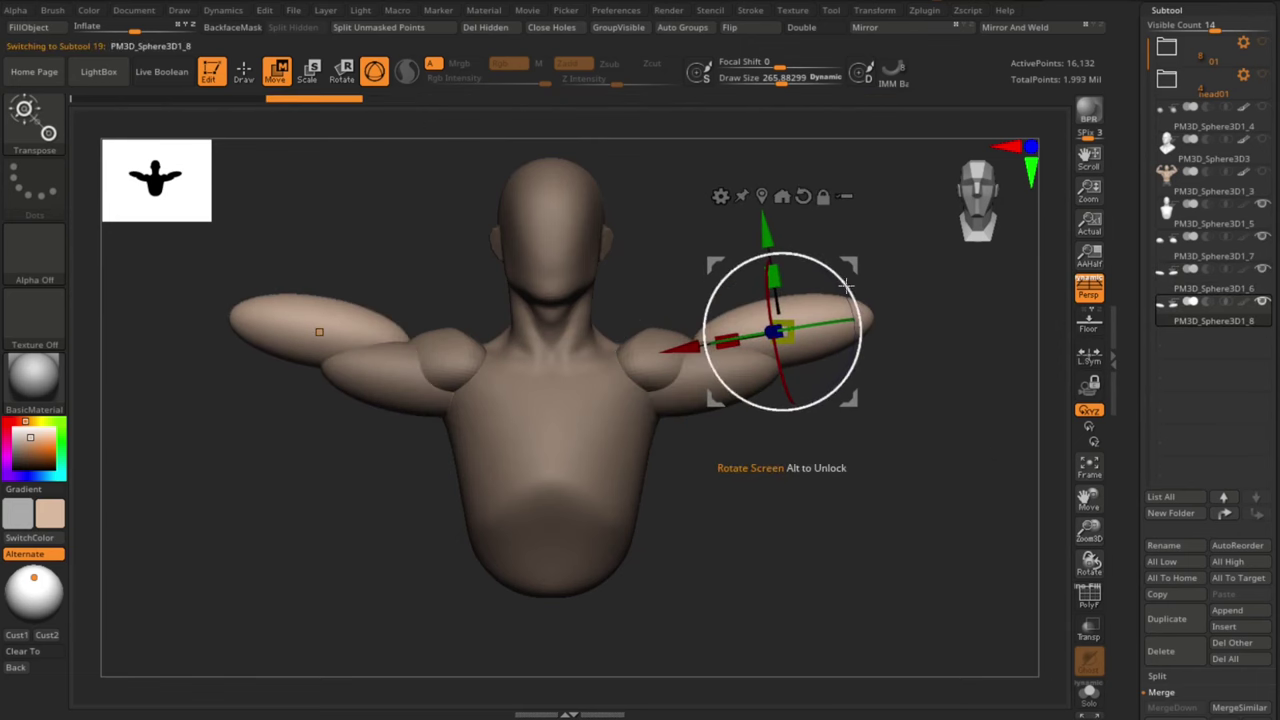
mouse_move(770, 450)
mouse_down()
mouse_move(728, 253)
mouse_move(760, 240)
mouse_up()
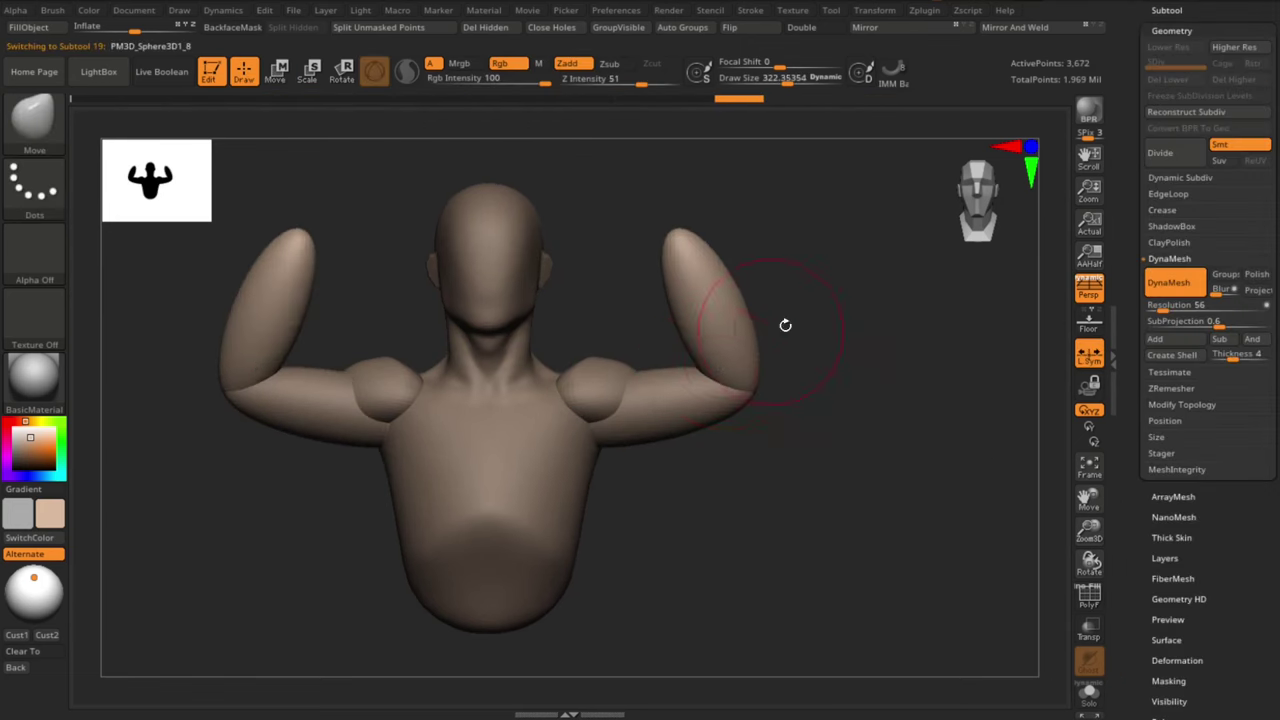
key(w)
drag(680, 258, 640, 300)
key(q)
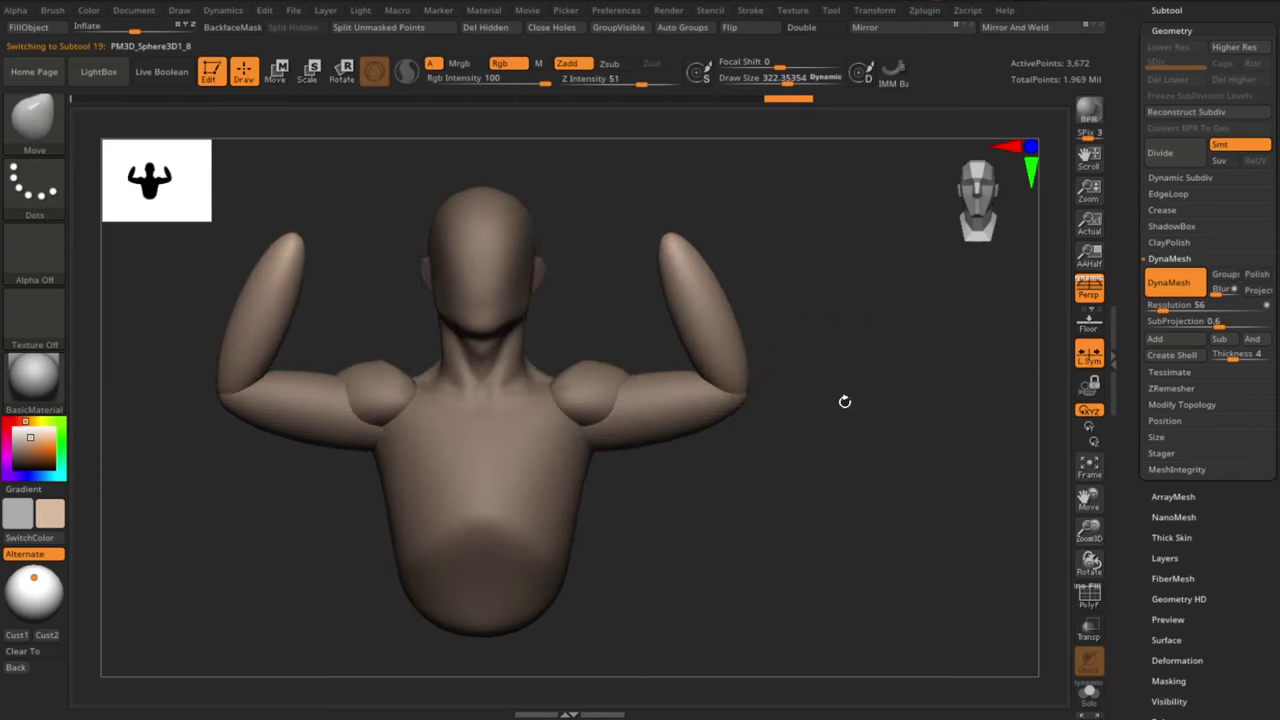
Insert a sphere onto each upper arm and select the new bicep spheres
drag(775, 360, 842, 341)
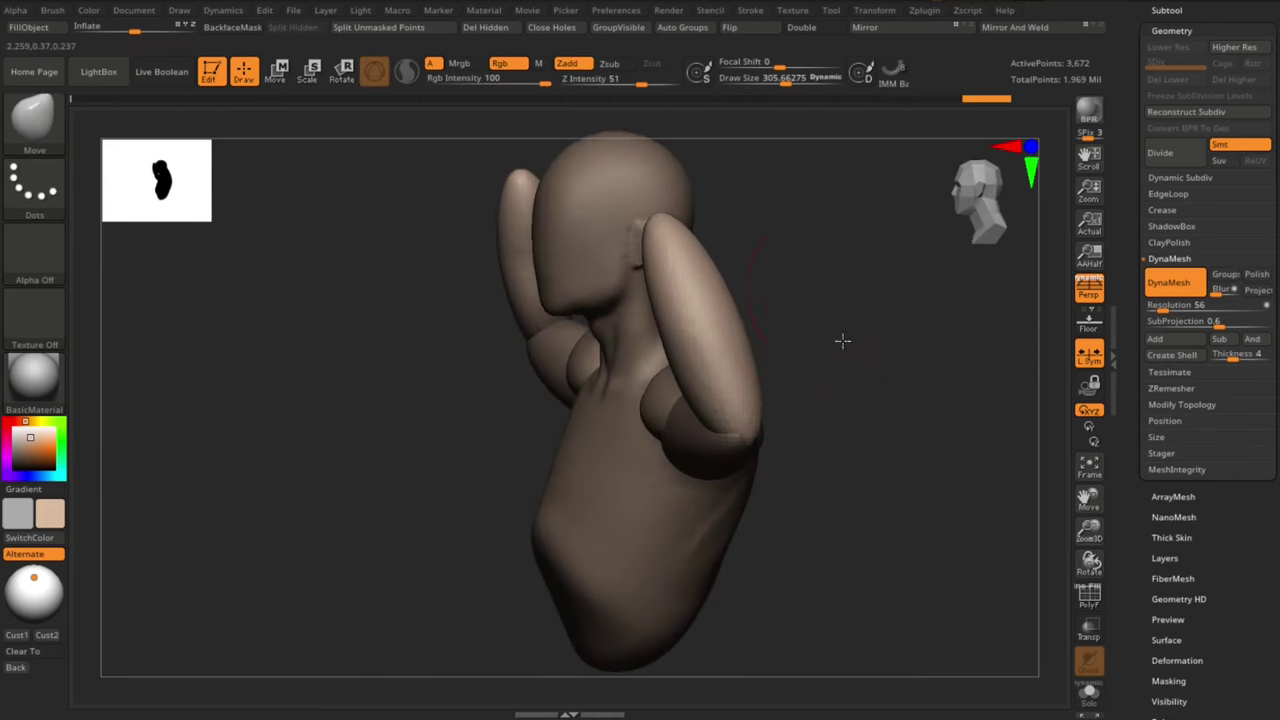
shift+drag(155, 245, 695, 387)
key(s)
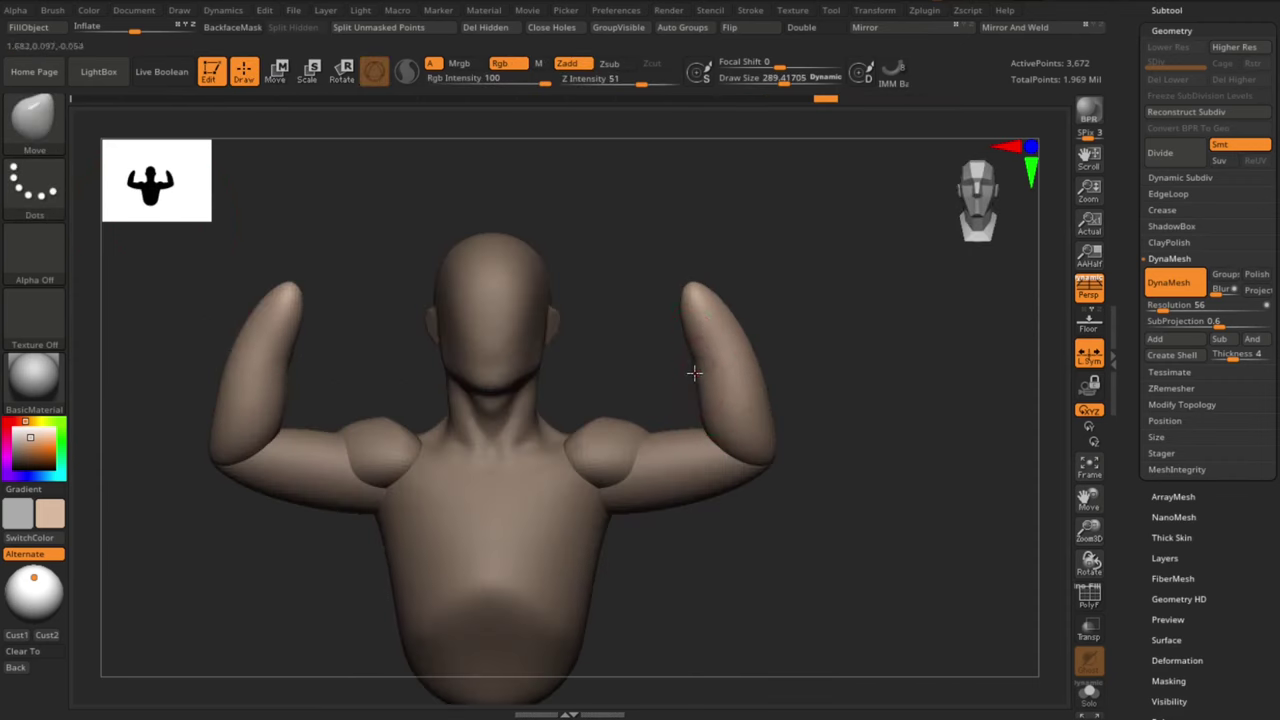
mouse_move(737, 347)
mouse_down()
mouse_move(694, 371)
mouse_move(869, 437)
mouse_up()
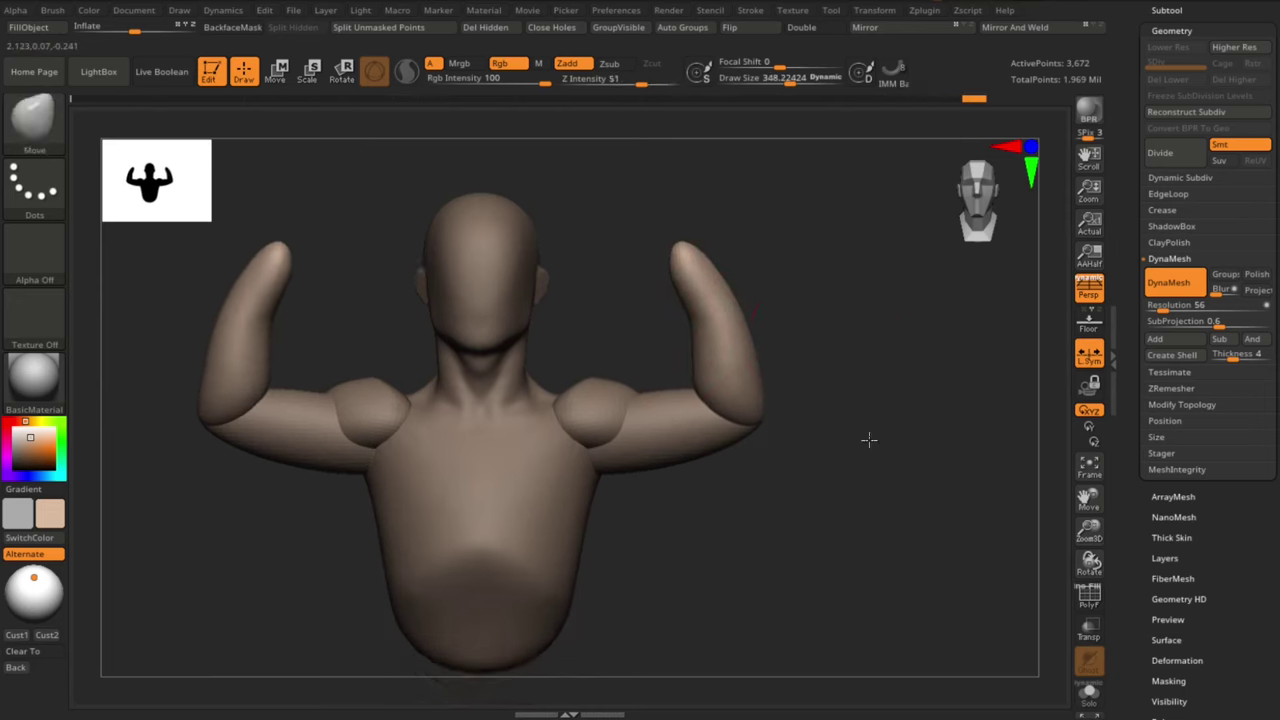
drag(660, 360, 683, 370)
alt+click(683, 370)
Enlarge the bicep spheres with the Transpose gizmo
key(w)
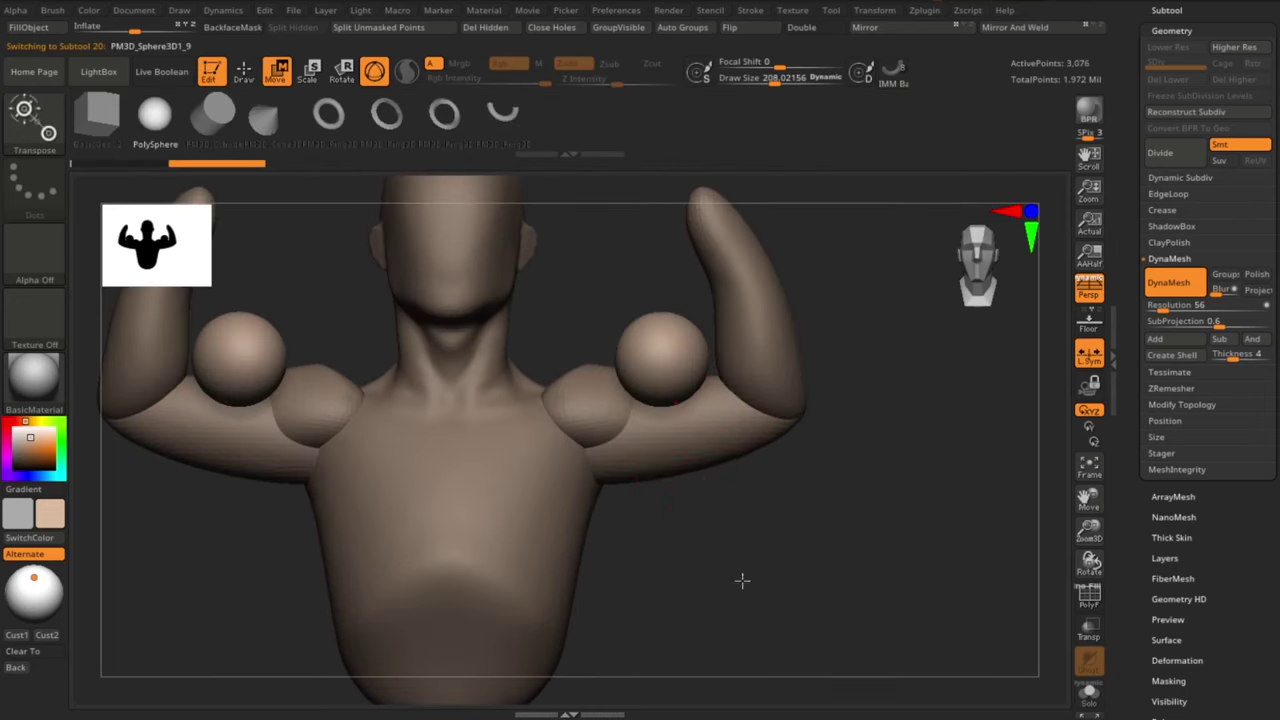
mouse_move(734, 506)
mouse_down()
mouse_move(790, 500)
mouse_move(763, 517)
mouse_move(777, 280)
mouse_up()
alt+drag(628, 470, 592, 382)
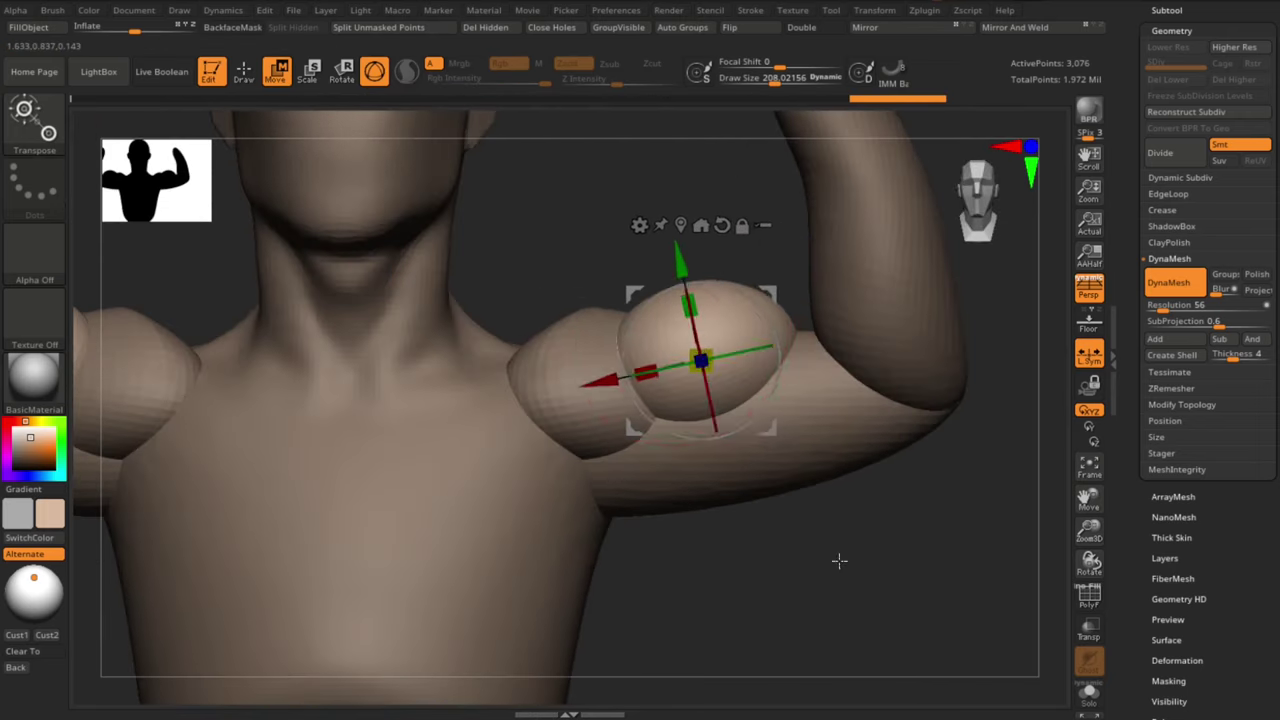
key(q)
Push the deltoid into the bicep shape, then mask both pectoral areas on the torso
mouse_move(645, 307)
alt+right_down()
mouse_move(643, 194)
mouse_move(649, 291)
mouse_move(734, 223)
mouse_move(785, 508)
mouse_move(666, 337)
alt+right_up()
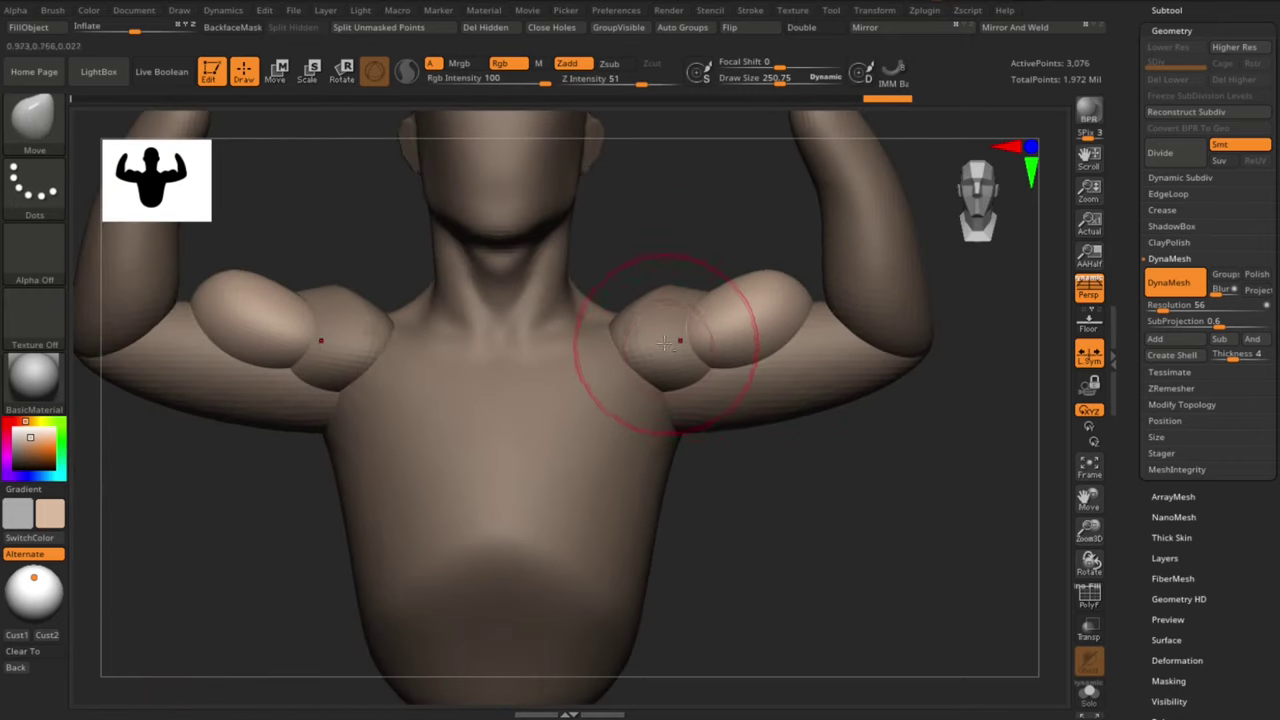
alt+click(666, 337)
mouse_move(766, 494)
right_down()
mouse_move(737, 386)
mouse_move(769, 513)
mouse_move(700, 500)
mouse_move(737, 511)
mouse_move(614, 357)
mouse_move(763, 428)
right_up()
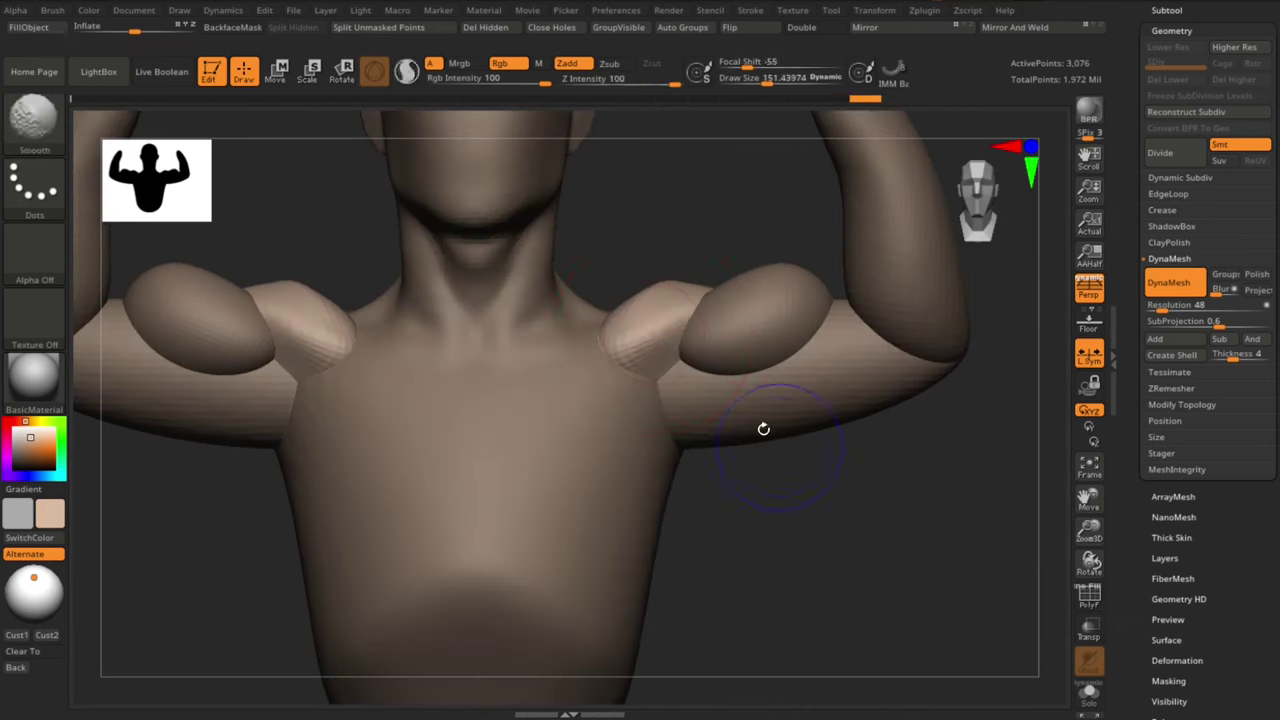
alt+click(654, 362)
alt+right_drag(654, 362, 777, 506)
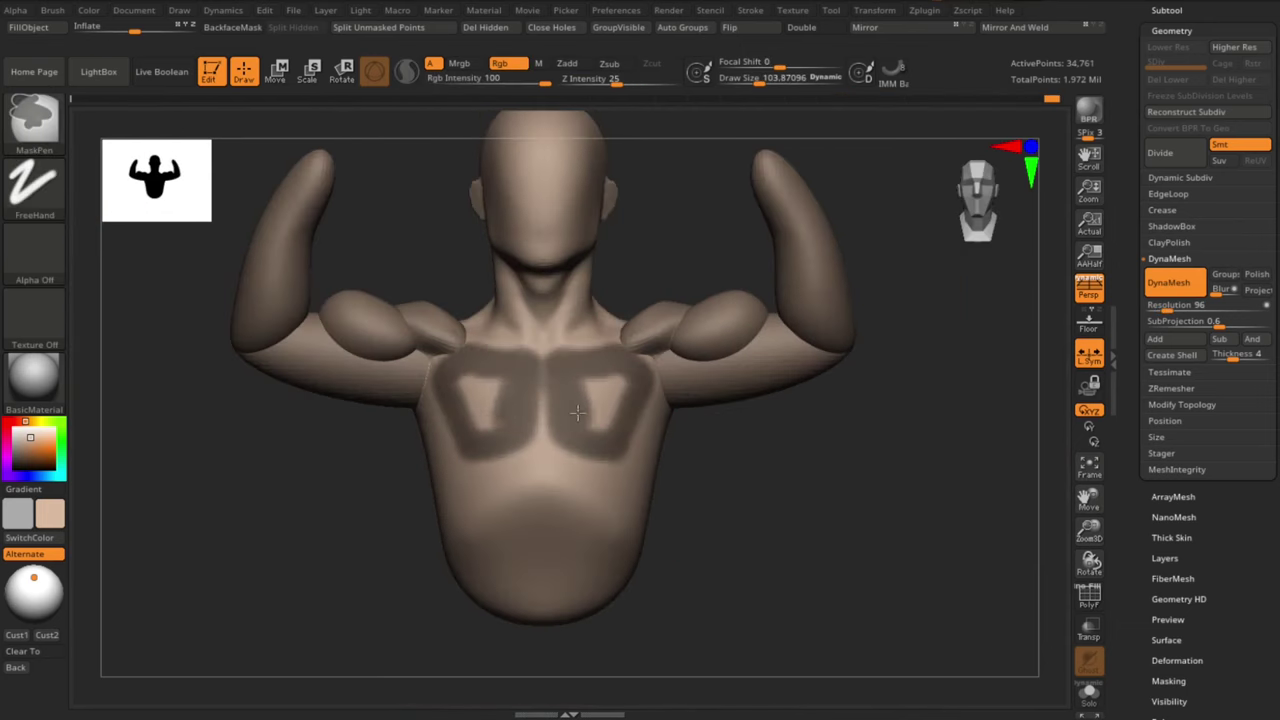
Extract the masked chest area as pectoral plates and accept the result
right_drag(577, 412, 677, 457)
click(1162, 451)
click(1160, 475)
mouse_move(760, 450)
shift+right_down()
mouse_move(594, 563)
mouse_move(584, 448)
mouse_move(749, 471)
mouse_move(755, 525)
mouse_move(657, 260)
mouse_move(557, 414)
mouse_move(605, 400)
shift+right_up()
Reshape the pectoral plates with the Move brush and build them up with ClayBuildup
key(b)
key(m)
key(v)
mouse_move(679, 332)
right_down()
mouse_move(629, 423)
mouse_move(683, 249)
mouse_move(663, 400)
mouse_move(630, 400)
right_up()
key(b)
key(c)
key(b)
mouse_move(636, 355)
right_down()
mouse_move(586, 371)
mouse_move(598, 452)
mouse_move(635, 485)
right_up()
key(s)
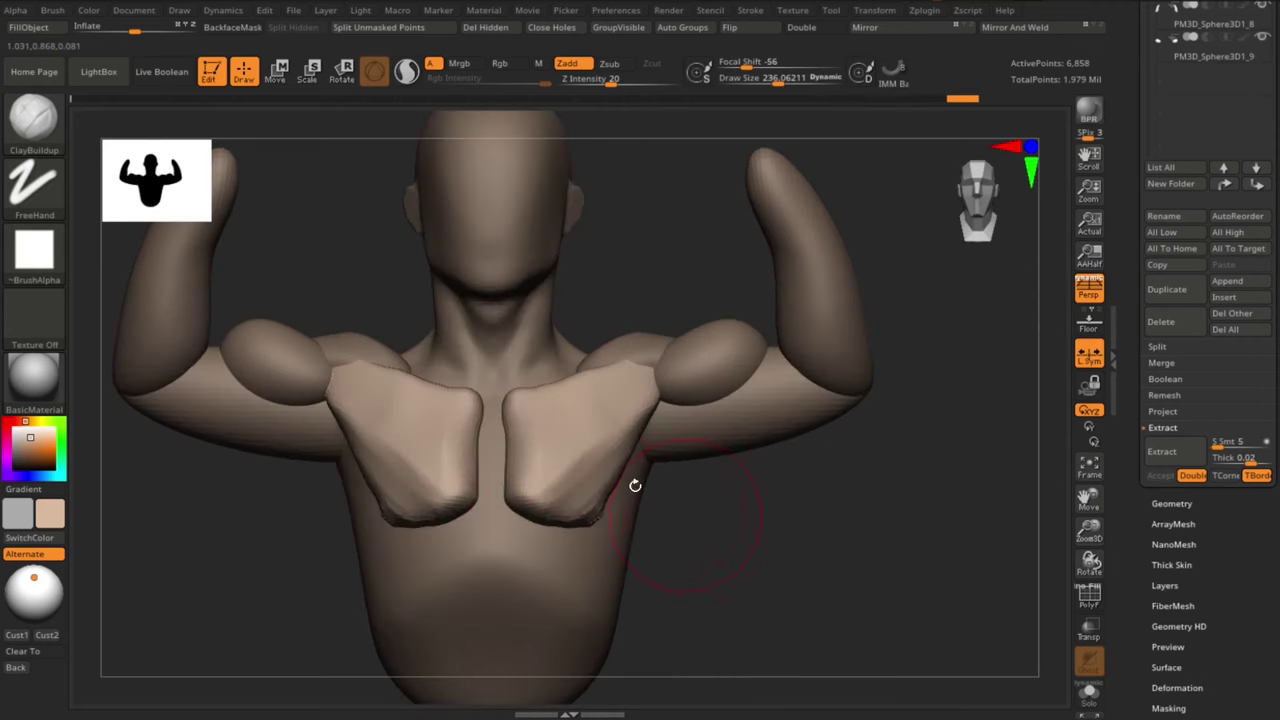
Return to the Move brush and start placing a cube block for the hand
mouse_move(550, 390)
alt+right_down()
mouse_move(731, 483)
mouse_move(617, 514)
mouse_move(531, 443)
mouse_move(557, 443)
mouse_move(743, 580)
mouse_move(690, 228)
mouse_move(823, 246)
alt+right_up()
key(b)
key(m)
key(v)
key(w)
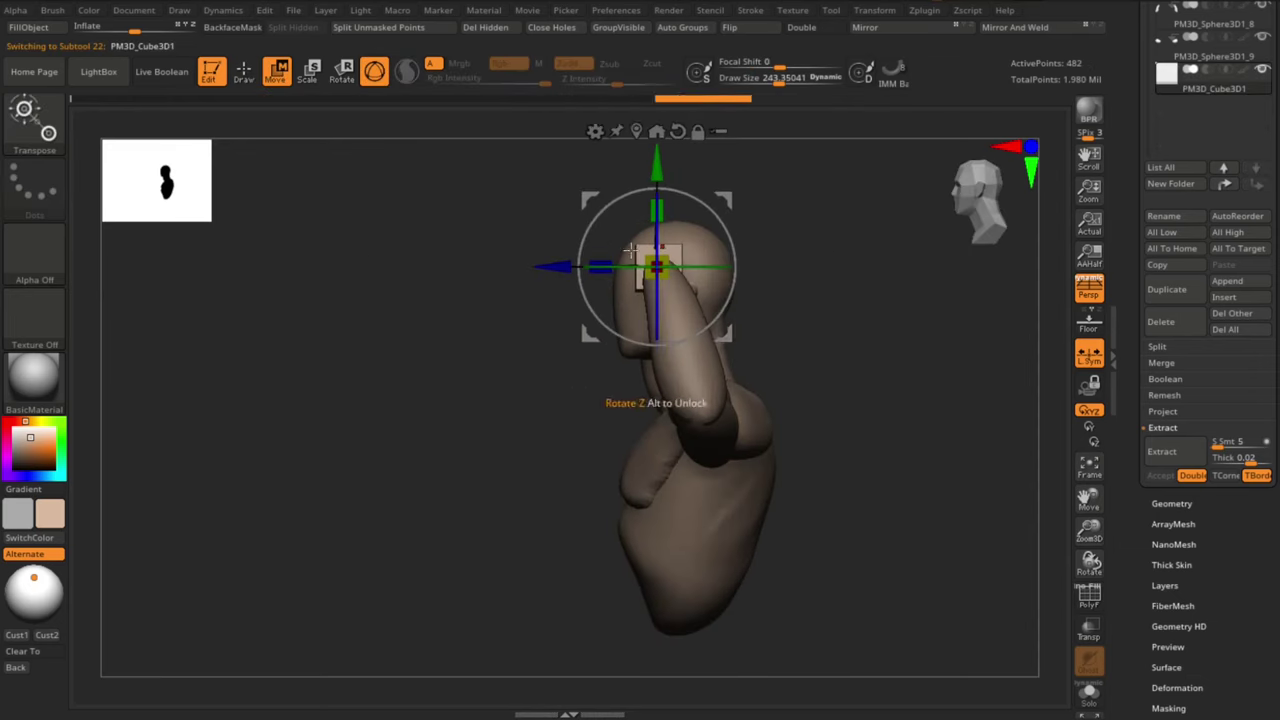
Mirror the cube hand to the other forearm and insert a sphere in front of the belly
click(1014, 27)
key(q)
right_drag(832, 516, 840, 500)
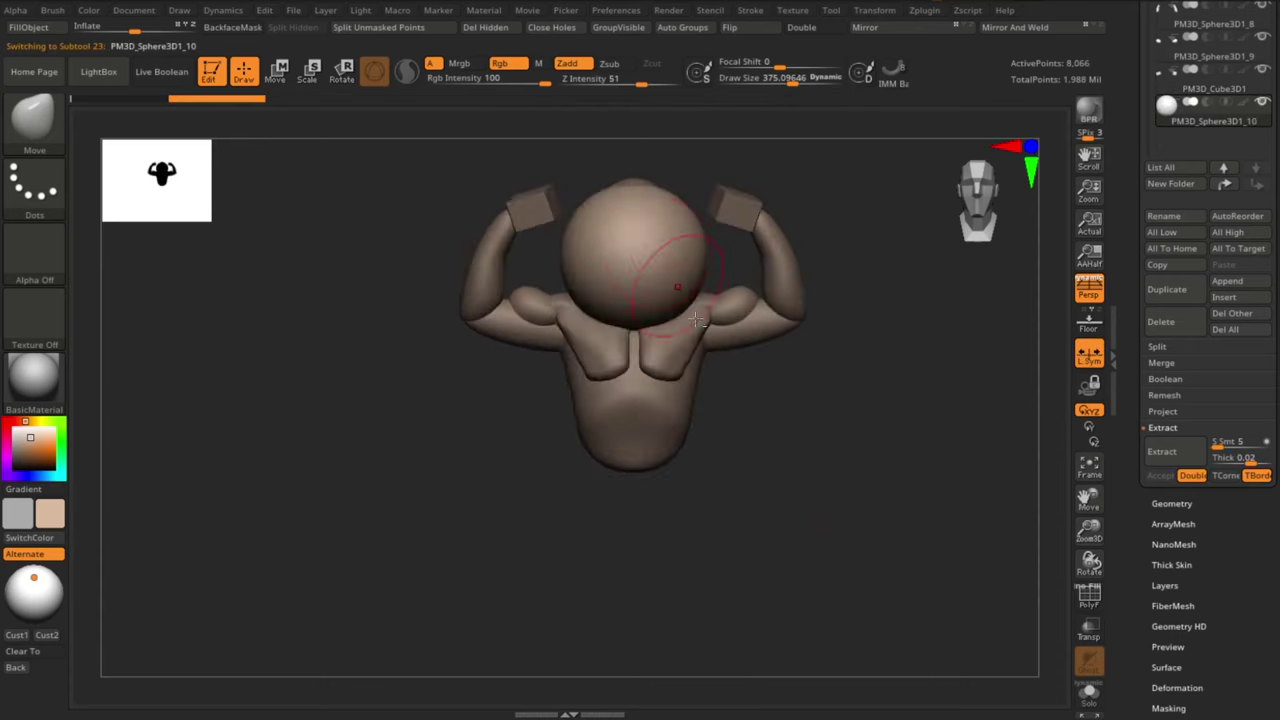
Position the belly sphere against the abdomen, then undo the last belly change
key(w)
right_drag(640, 420, 594, 428)
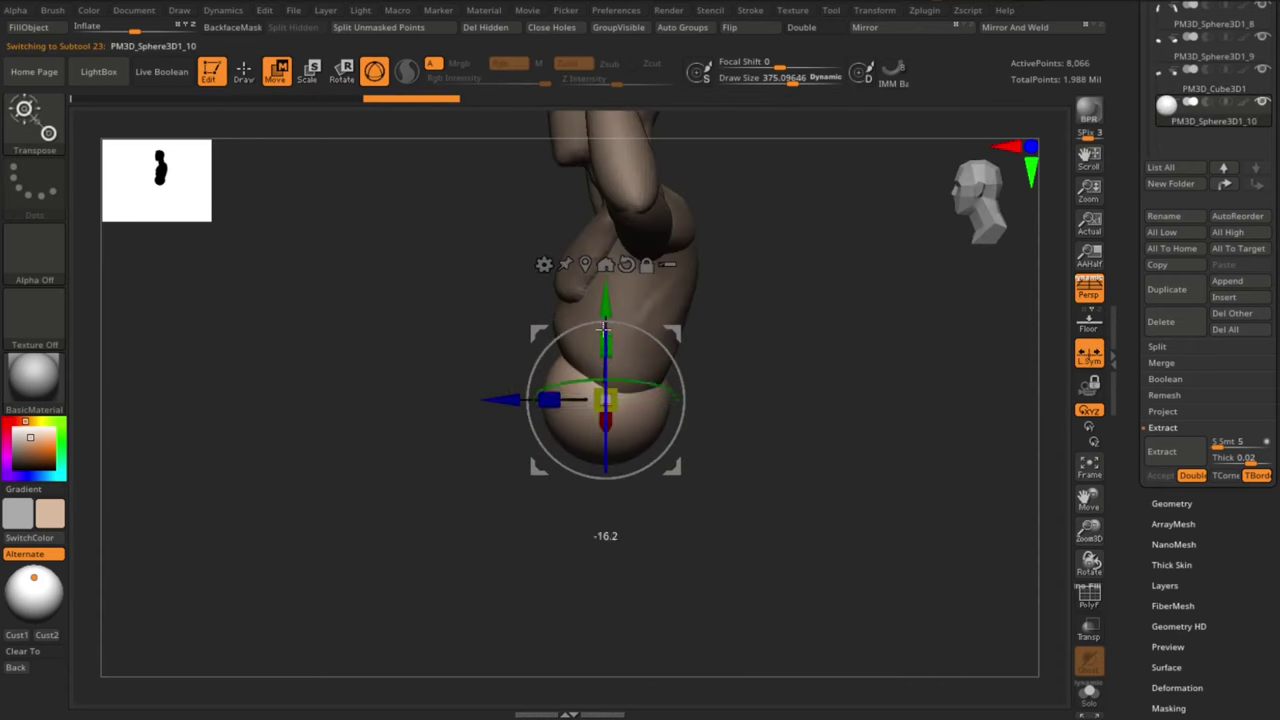
mouse_move(606, 307)
right_down()
mouse_move(757, 480)
mouse_move(681, 408)
right_up()
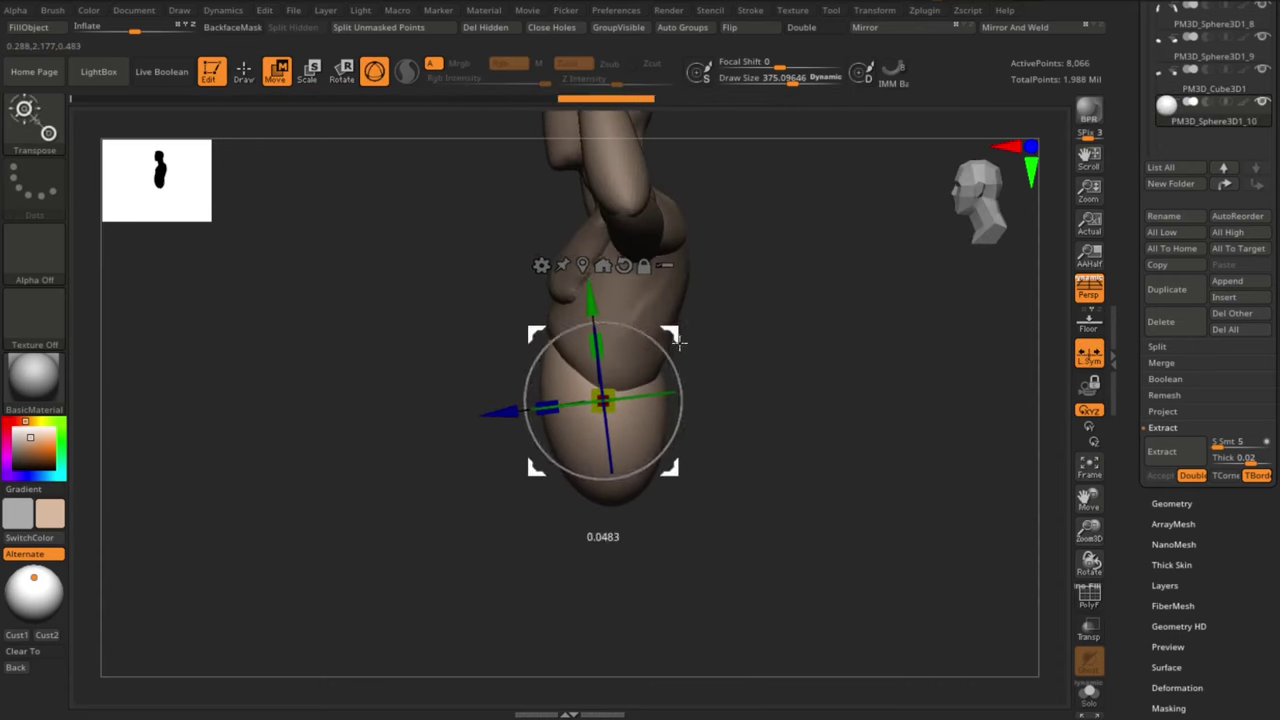
shift+right_drag(679, 343, 714, 411)
key(q)
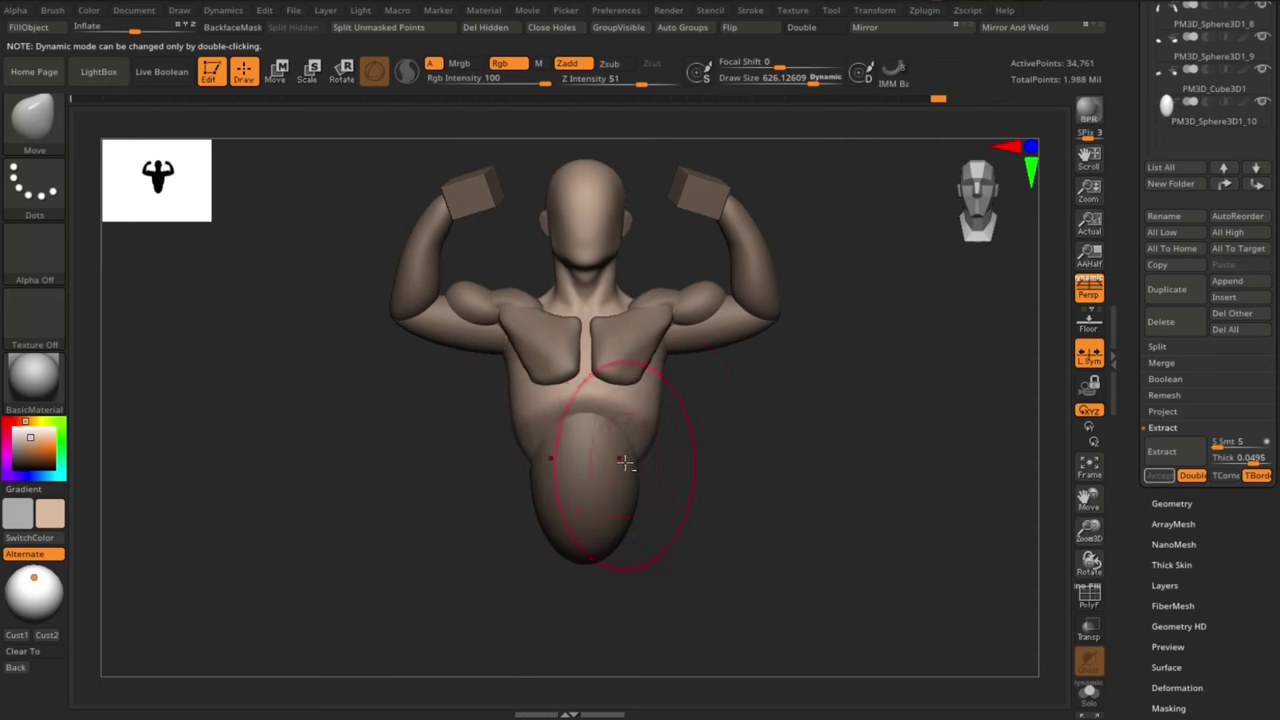
key(ctrl+z)
right_drag(759, 495, 677, 511)
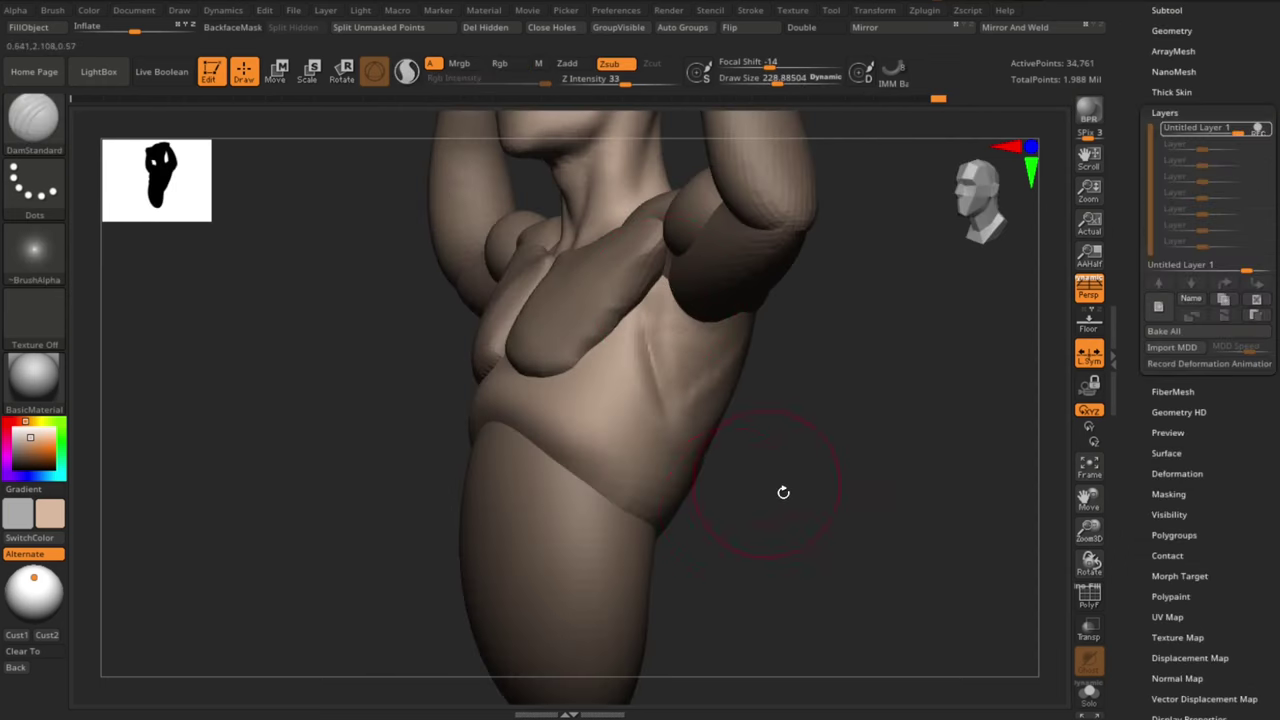
Turn to a straight back view and carve back muscle grooves with DamStandard and ClayBuildup
mouse_move(783, 492)
mouse_down()
mouse_move(837, 557)
mouse_move(660, 380)
mouse_up()
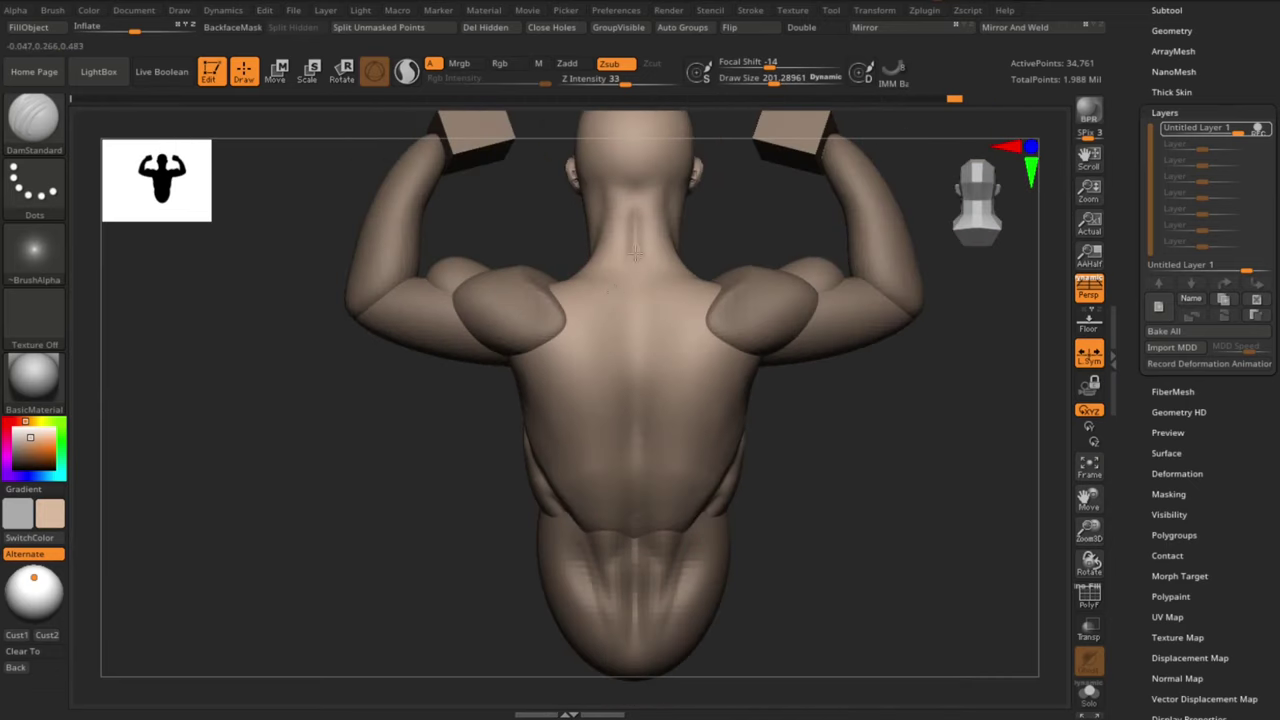
mouse_move(800, 492)
mouse_down()
mouse_move(832, 494)
mouse_move(857, 471)
mouse_move(849, 480)
mouse_move(617, 310)
mouse_up()
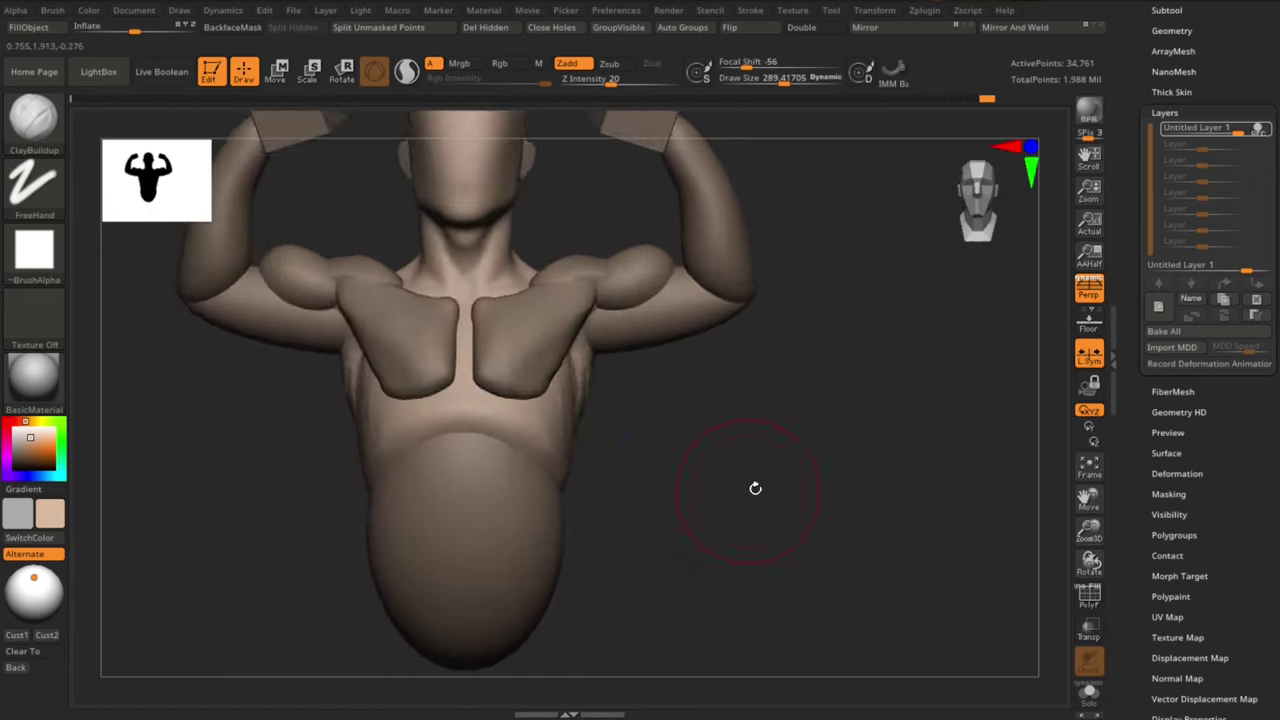
drag(656, 380, 879, 435)
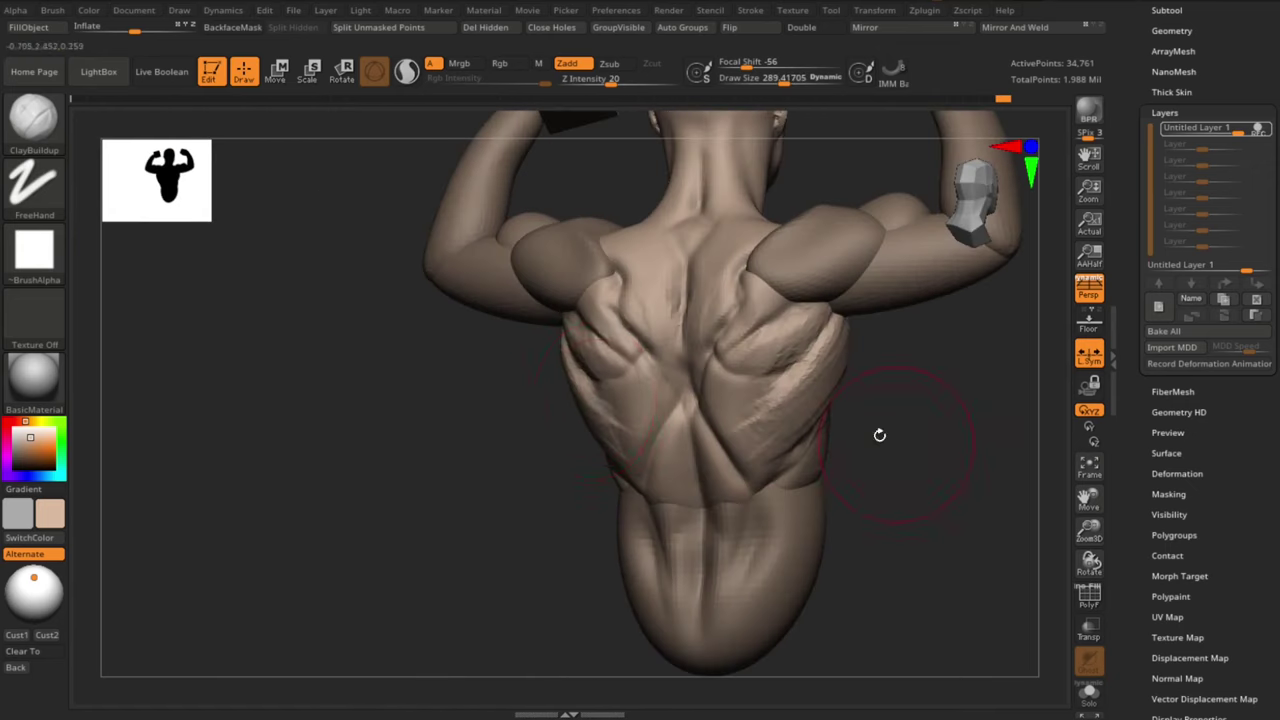
mouse_move(891, 480)
shift+mouse_down()
mouse_move(966, 409)
mouse_move(737, 371)
mouse_move(755, 355)
mouse_move(892, 499)
shift+mouse_up()
key(b)
key(d)
key(s)
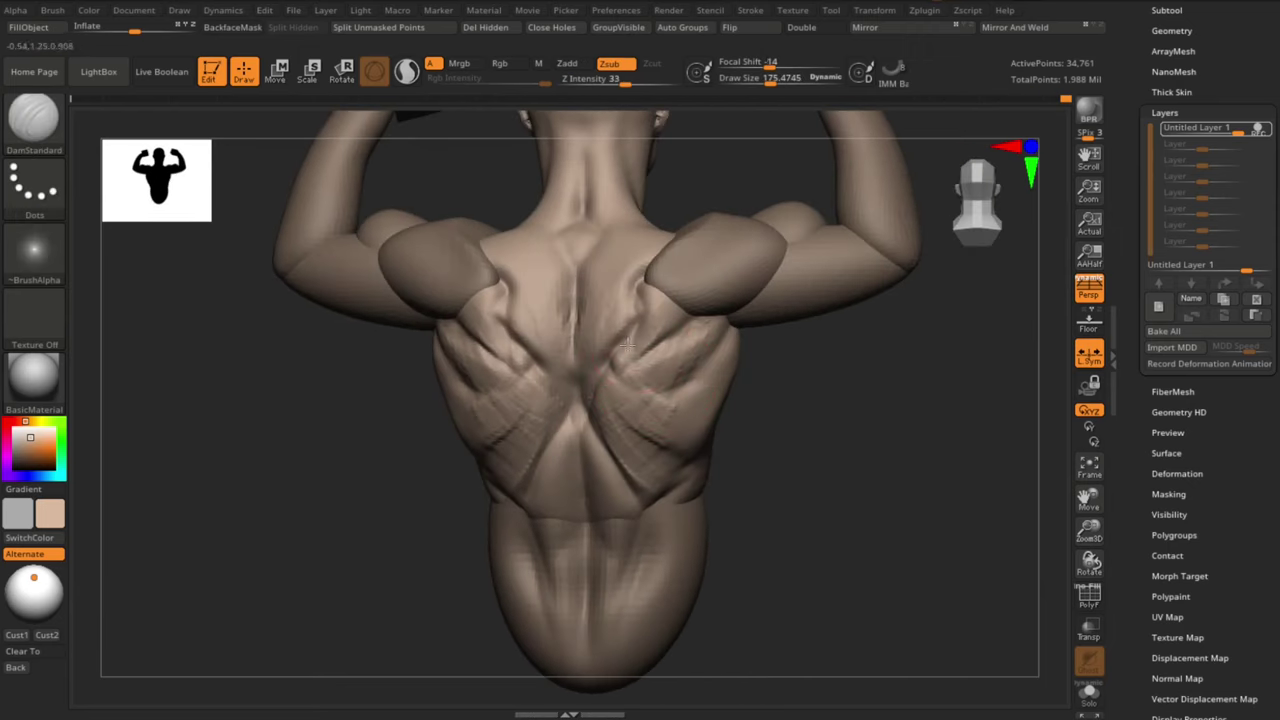
key(b)
key(c)
Carve more back lines from oblique and straight back views, alternating DamStandard and ClayBuildup
key(b)
drag(700, 328, 722, 344)
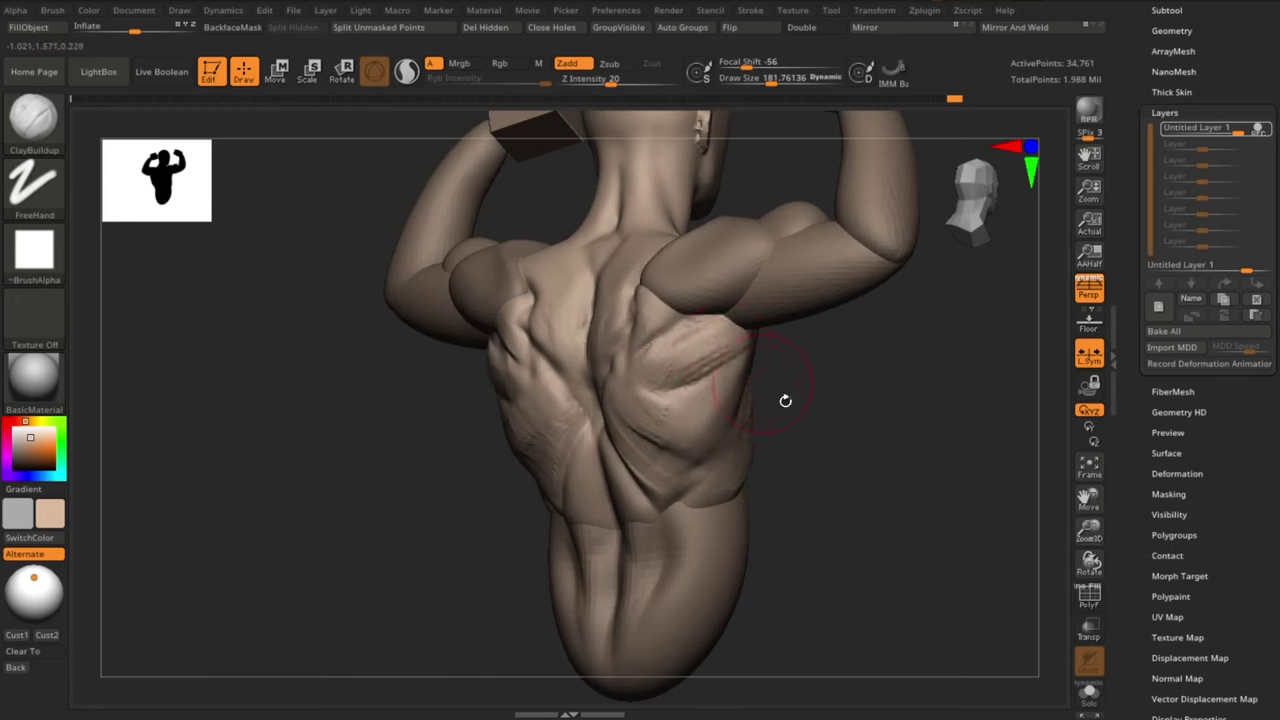
mouse_move(785, 400)
shift+mouse_down()
mouse_move(751, 351)
mouse_move(600, 446)
mouse_move(851, 430)
mouse_move(680, 366)
mouse_move(755, 386)
mouse_move(877, 560)
mouse_move(686, 543)
mouse_move(678, 441)
mouse_move(874, 506)
mouse_move(661, 385)
mouse_move(706, 529)
mouse_move(785, 478)
mouse_move(643, 418)
shift+mouse_up()
key(b)
key(d)
key(s)
key(b)
key(c)
key(b)
From a three-quarter view, select the torso subtool and adjust the brush size
mouse_move(652, 566)
mouse_down()
mouse_move(740, 480)
mouse_move(555, 377)
mouse_move(686, 371)
mouse_up()
alt+click(555, 377)
key(s)
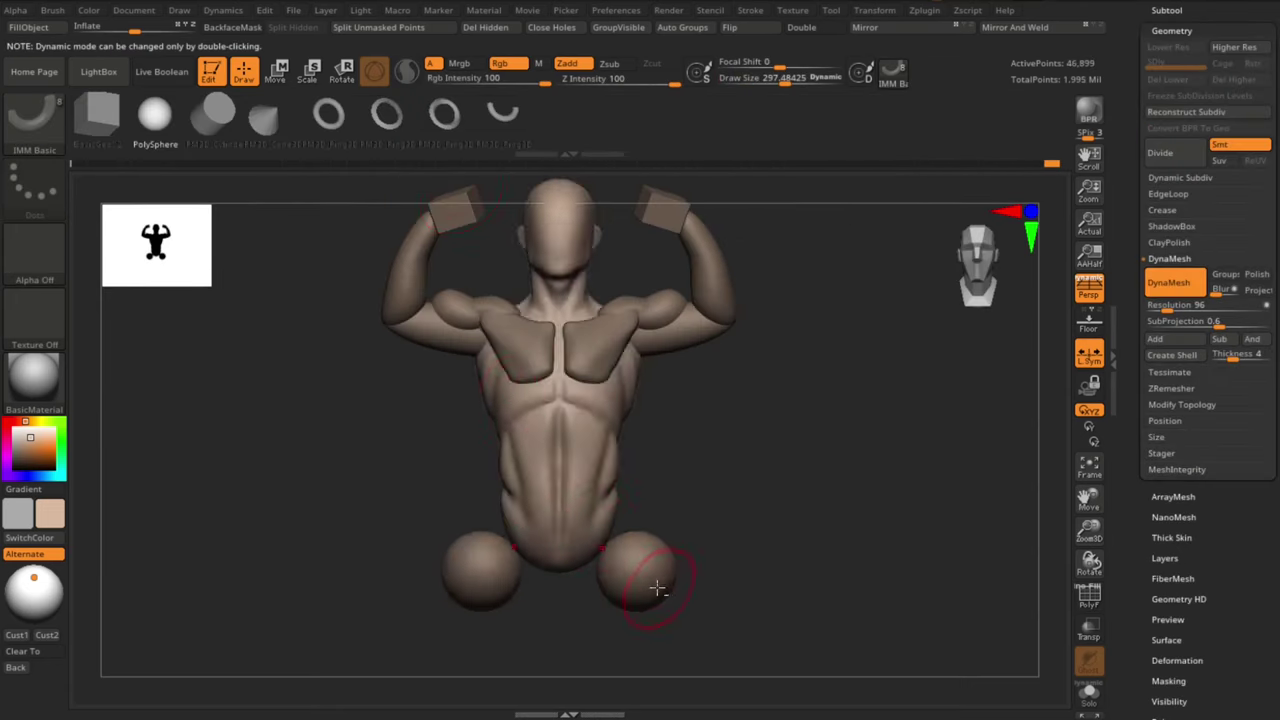
Select the hip sphere subtool and inflate the buttocks into rounded shapes on both sides
key(w)
click(650, 560)
mouse_move(607, 381)
mouse_down()
mouse_move(676, 455)
mouse_move(686, 444)
mouse_move(820, 451)
mouse_up()
key(q)
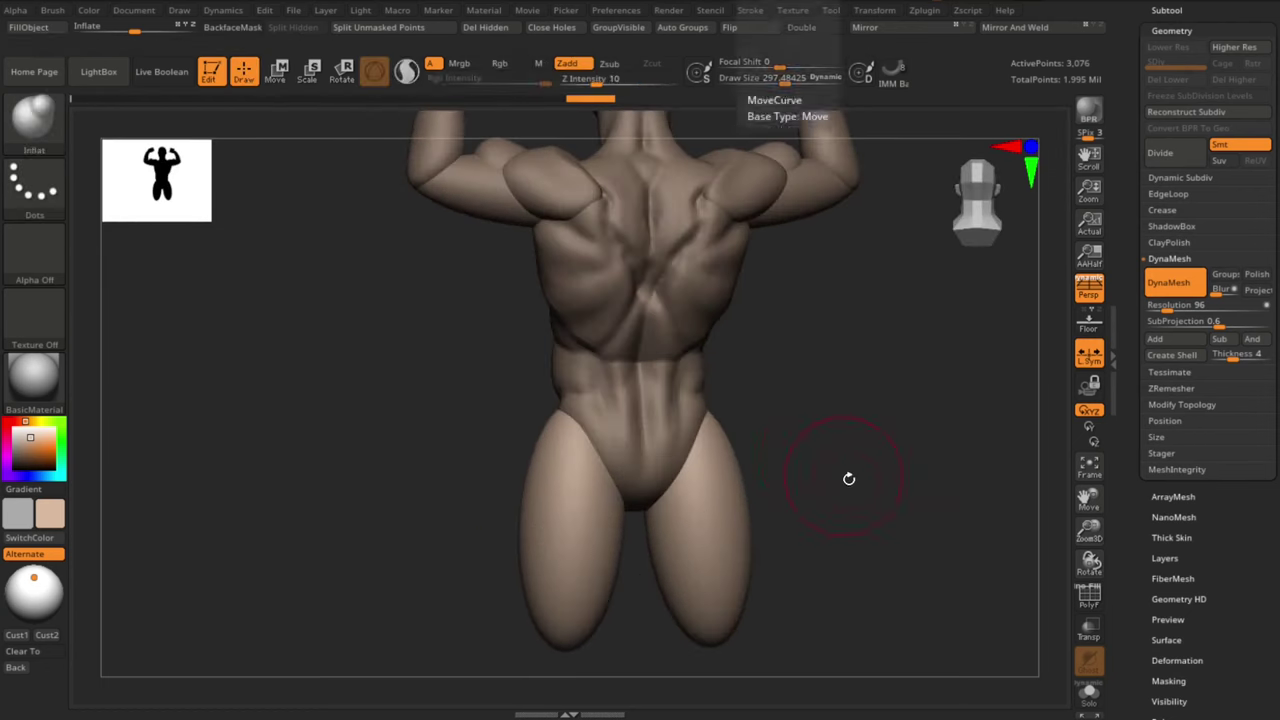
drag(612, 510, 592, 496)
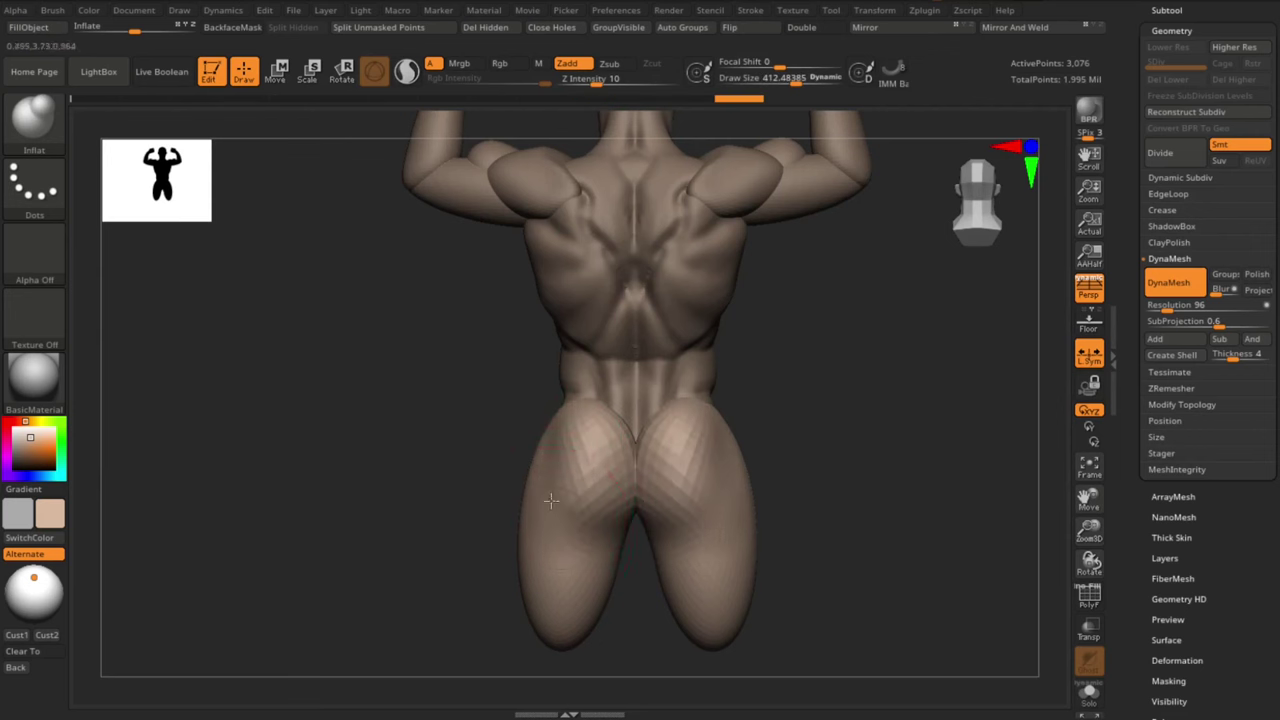
mouse_move(700, 480)
mouse_down()
mouse_move(640, 440)
mouse_move(669, 423)
mouse_move(760, 469)
mouse_move(651, 486)
mouse_up()
Shape the legs with the Move brush, then smooth the torso at the pelvis
key(b)
key(m)
key(v)
alt+click(608, 420)
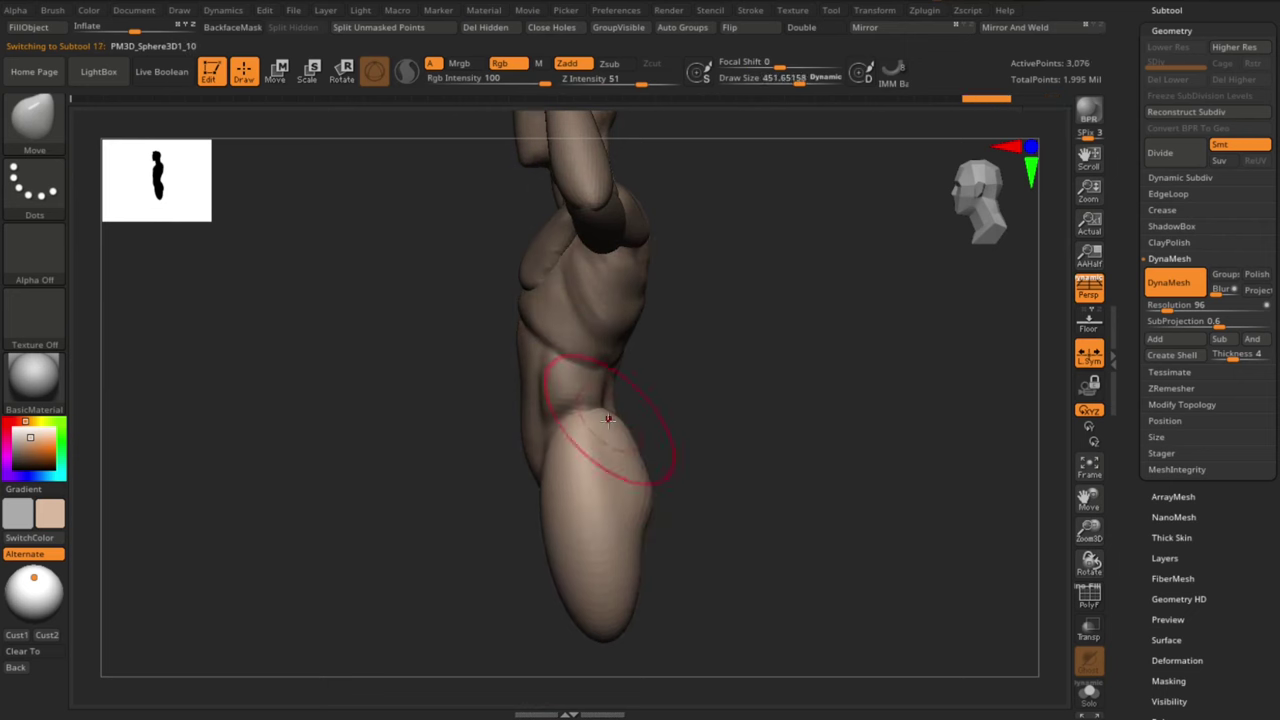
mouse_move(618, 440)
mouse_down()
mouse_move(557, 428)
mouse_move(723, 511)
mouse_move(553, 537)
mouse_up()
alt+click(642, 521)
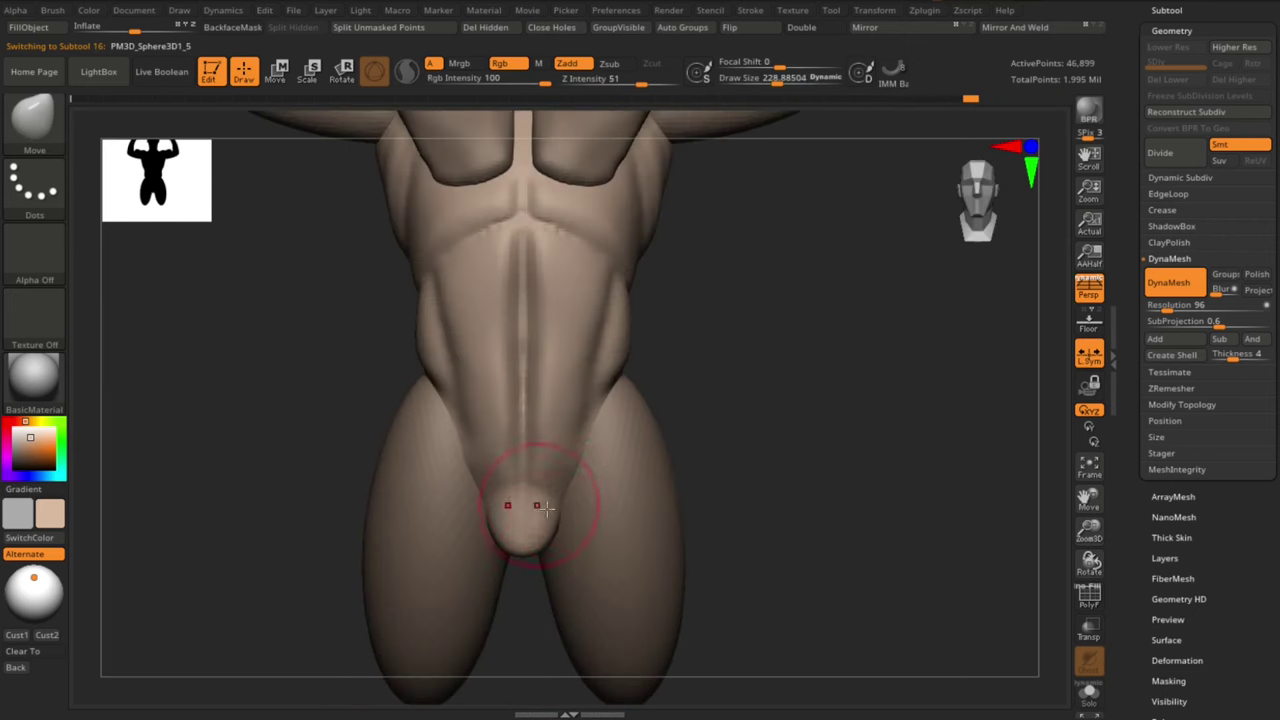
key(minus)
key(shift)
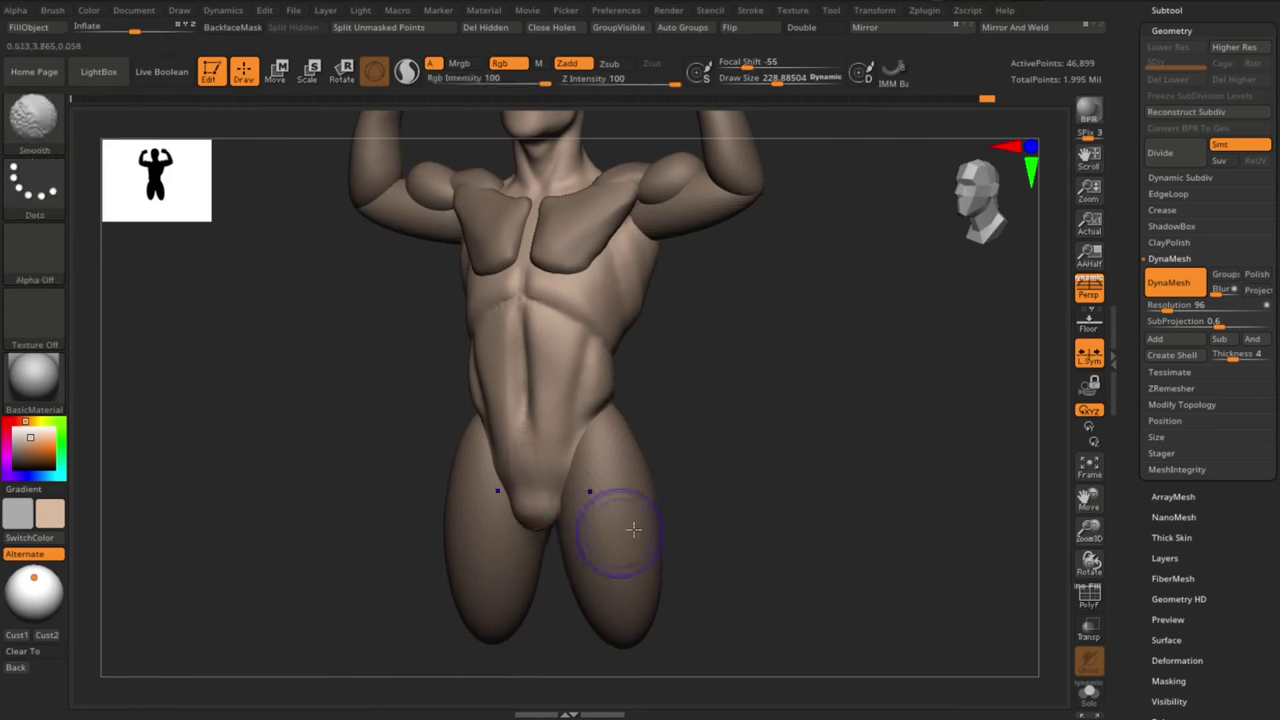
mouse_move(634, 530)
mouse_down()
mouse_move(606, 486)
mouse_move(614, 529)
mouse_move(586, 385)
mouse_up()
Reshape the legs and buttocks from behind with the Move brush
alt+click(630, 480)
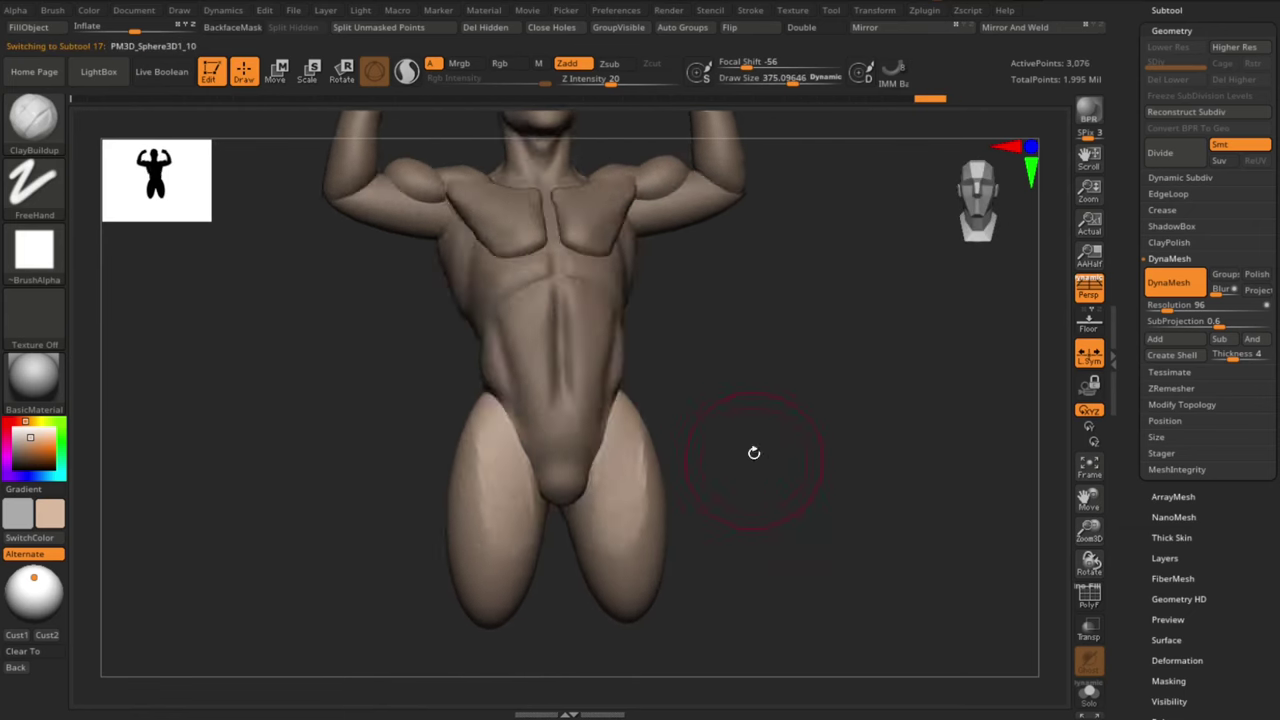
drag(754, 453, 780, 443)
key(b)
key(m)
key(v)
mouse_move(643, 443)
mouse_down()
mouse_move(757, 528)
mouse_move(724, 504)
mouse_up()
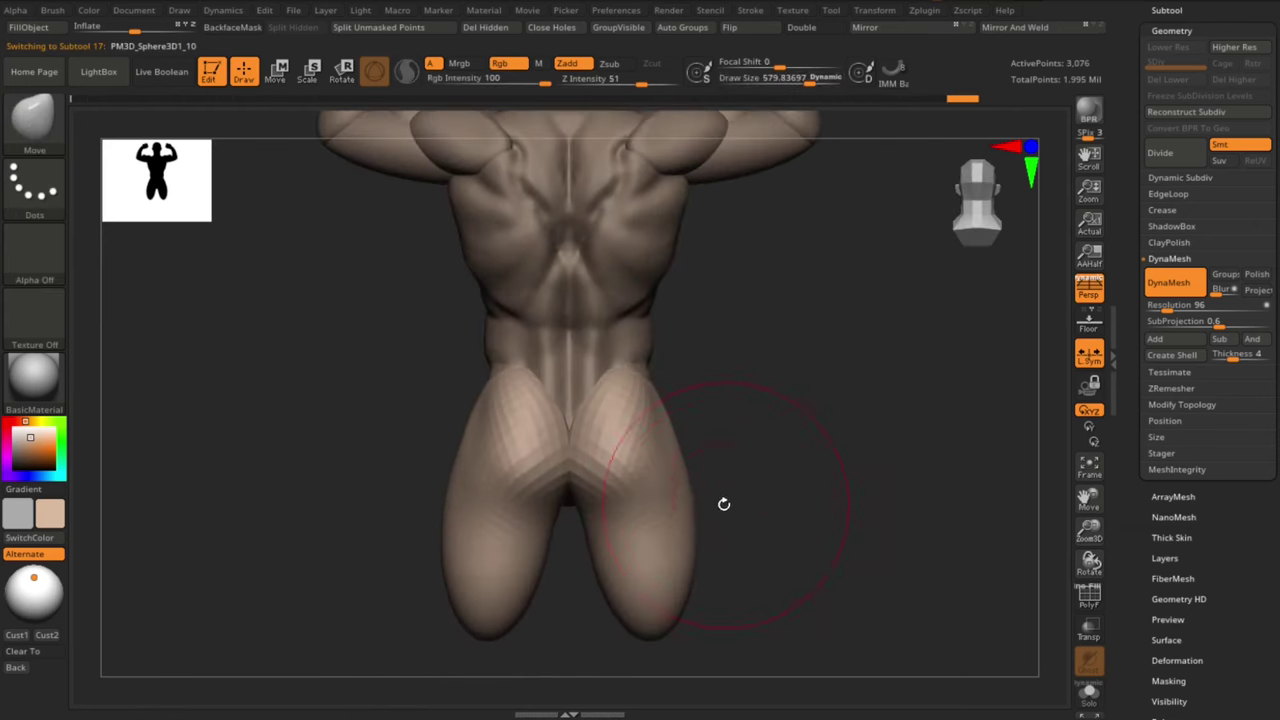
mouse_move(678, 376)
mouse_down()
mouse_move(614, 400)
mouse_move(829, 503)
mouse_up()
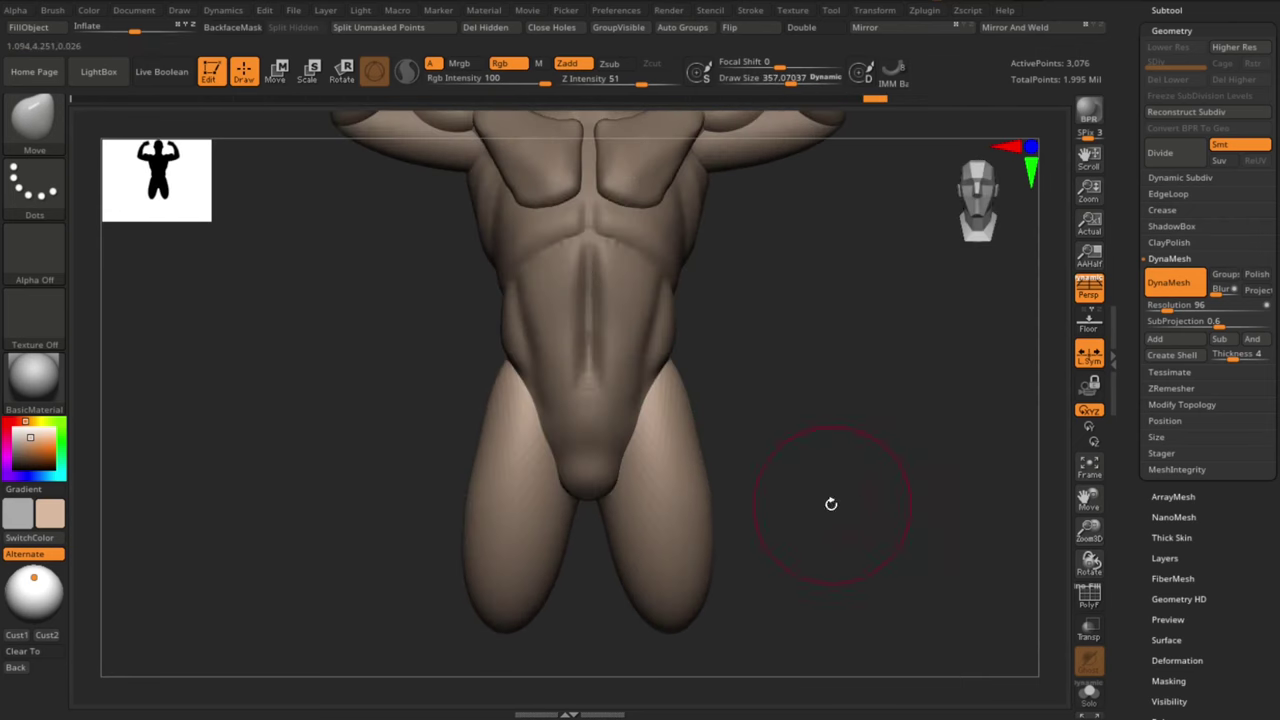
Build up clay and carve the hip crease with ClayBuildup and DamStandard
key(b)
key(c)
key(b)
key(s)
drag(778, 461, 640, 386)
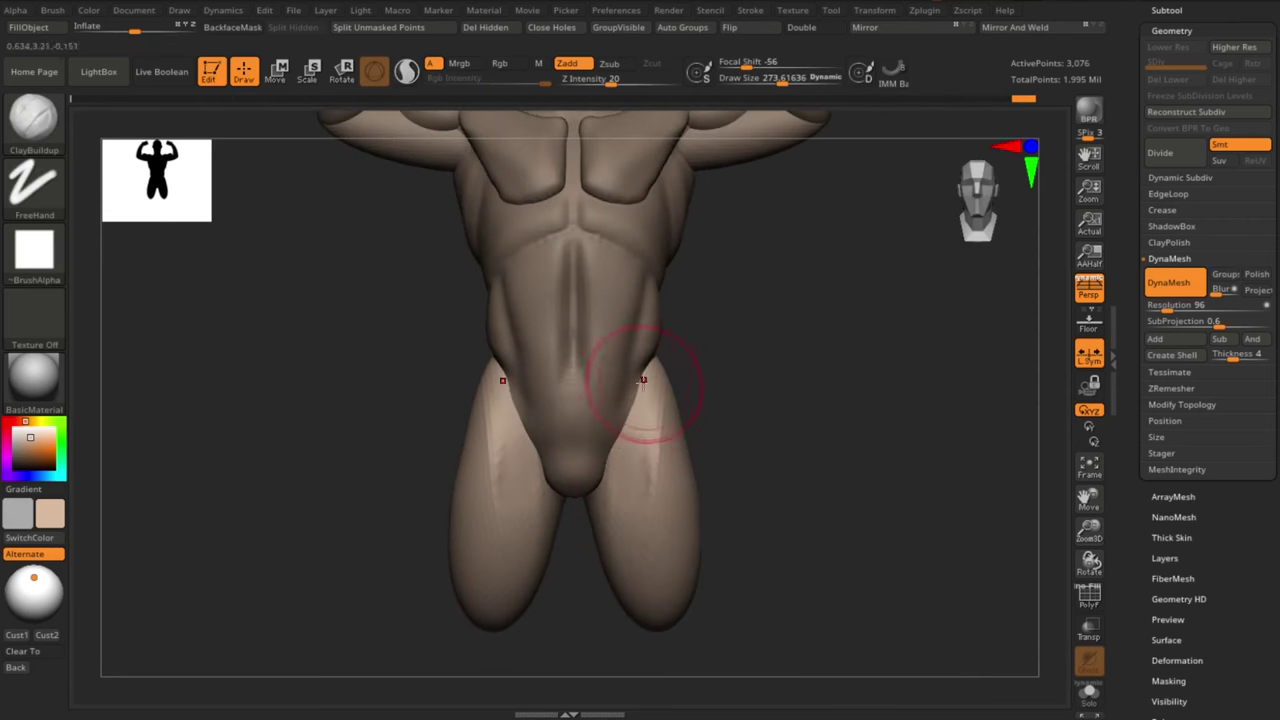
key(b)
key(d)
key(s)
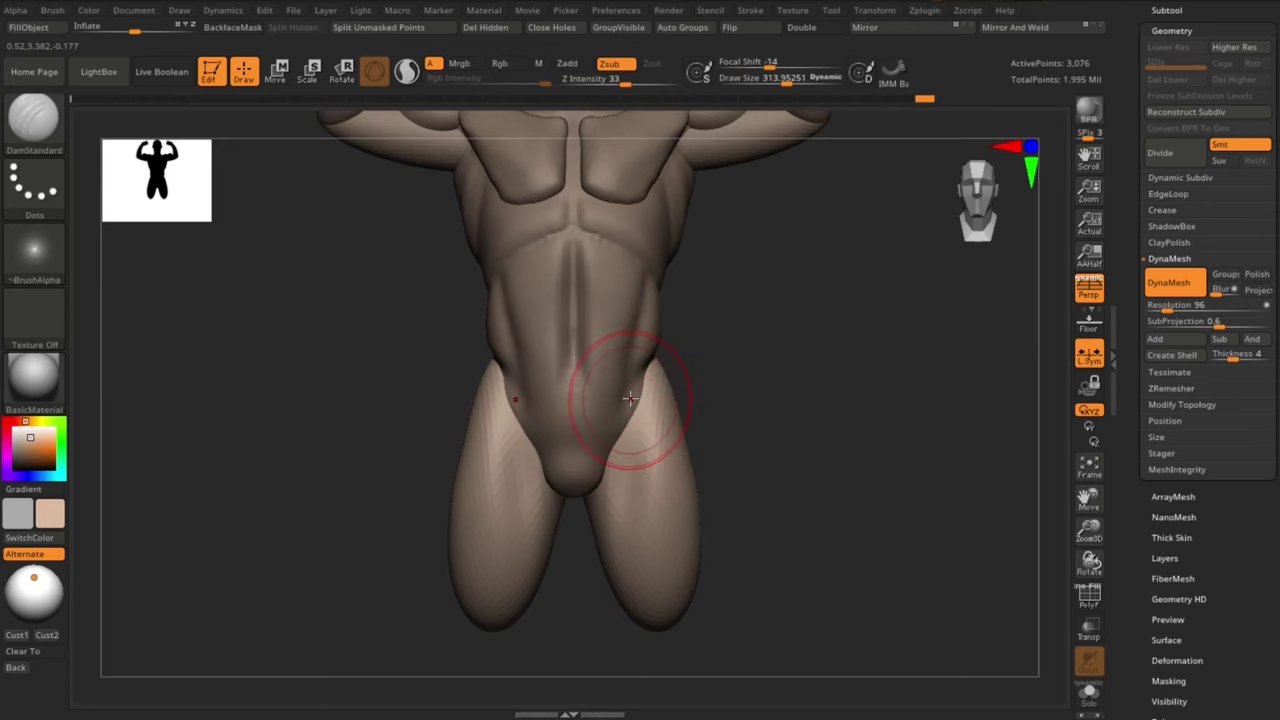
key(b)
key(m)
key(v)
key(f)
Zoom out to the full figure and select the Extract11 subtool
alt+click(729, 380)
mouse_move(729, 380)
mouse_down()
mouse_move(791, 457)
mouse_move(635, 377)
mouse_up()
alt+click(622, 358)
mouse_move(657, 329)
alt+mouse_down()
mouse_move(769, 469)
mouse_move(583, 333)
alt+mouse_up()
Return to a straight front view with the Extract11 subtool selected
shift+drag(565, 283, 791, 486)
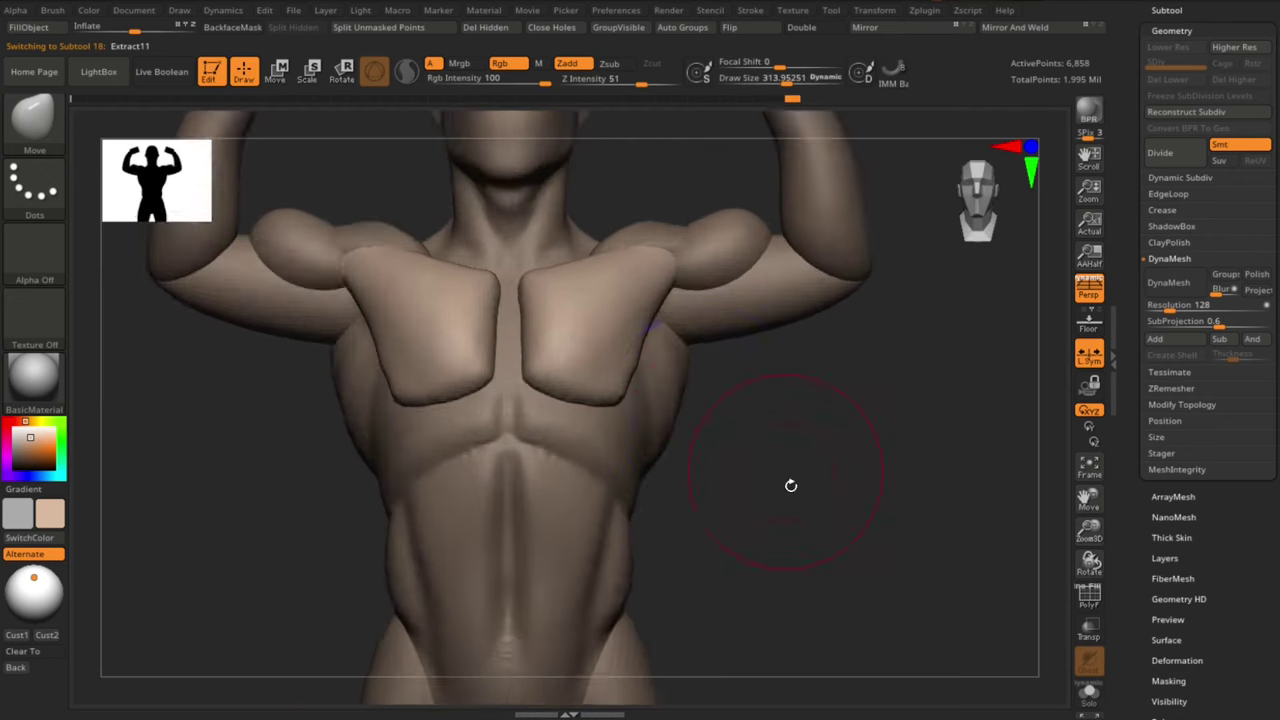
key(b)
key(d)
key(s)
alt+click(561, 386)
Enlarge the Move brush to about 422 and reshape both arms symmetrically
key(b)
key(m)
key(v)
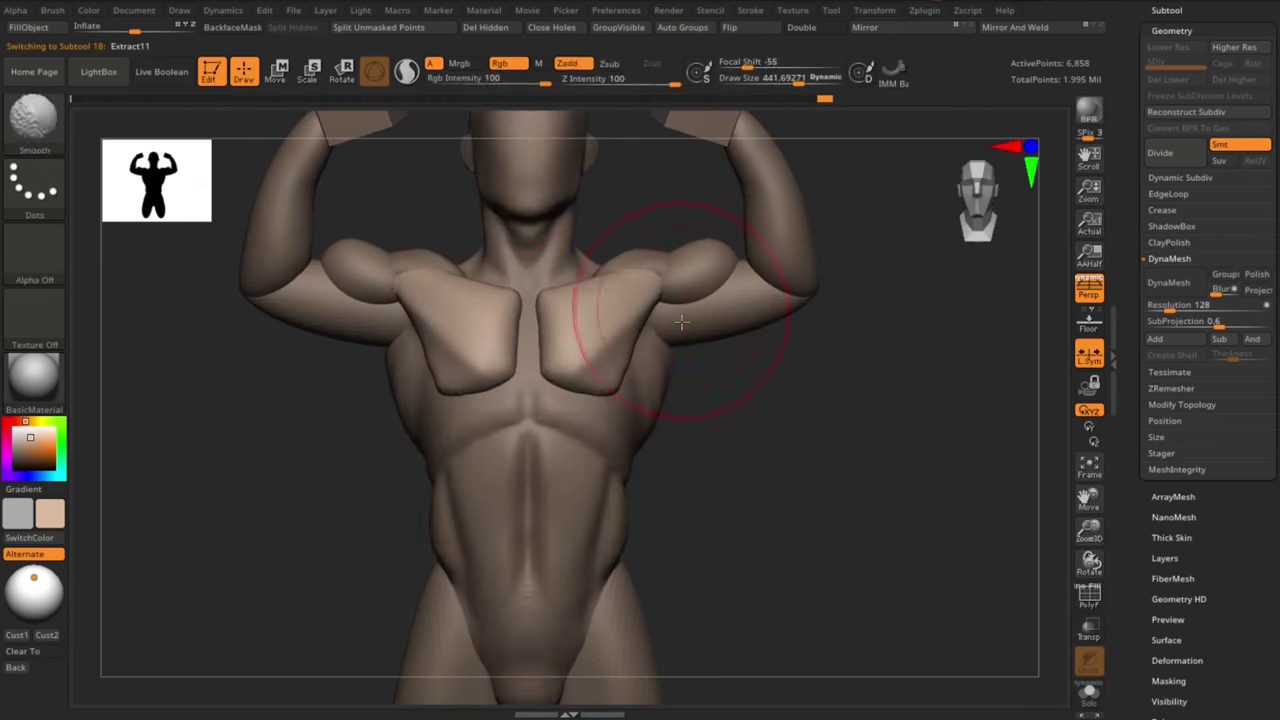
drag(677, 320, 606, 316)
key(s)
right_drag(634, 410, 560, 393)
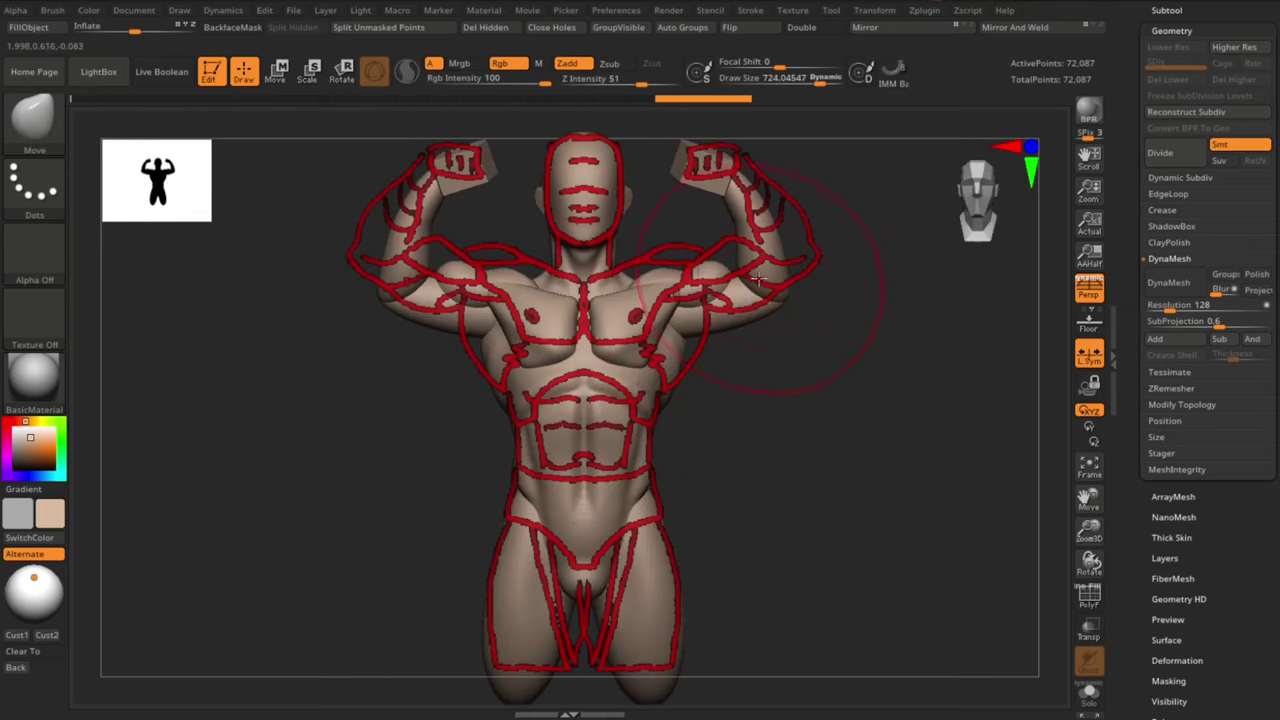
drag(785, 291, 796, 268)
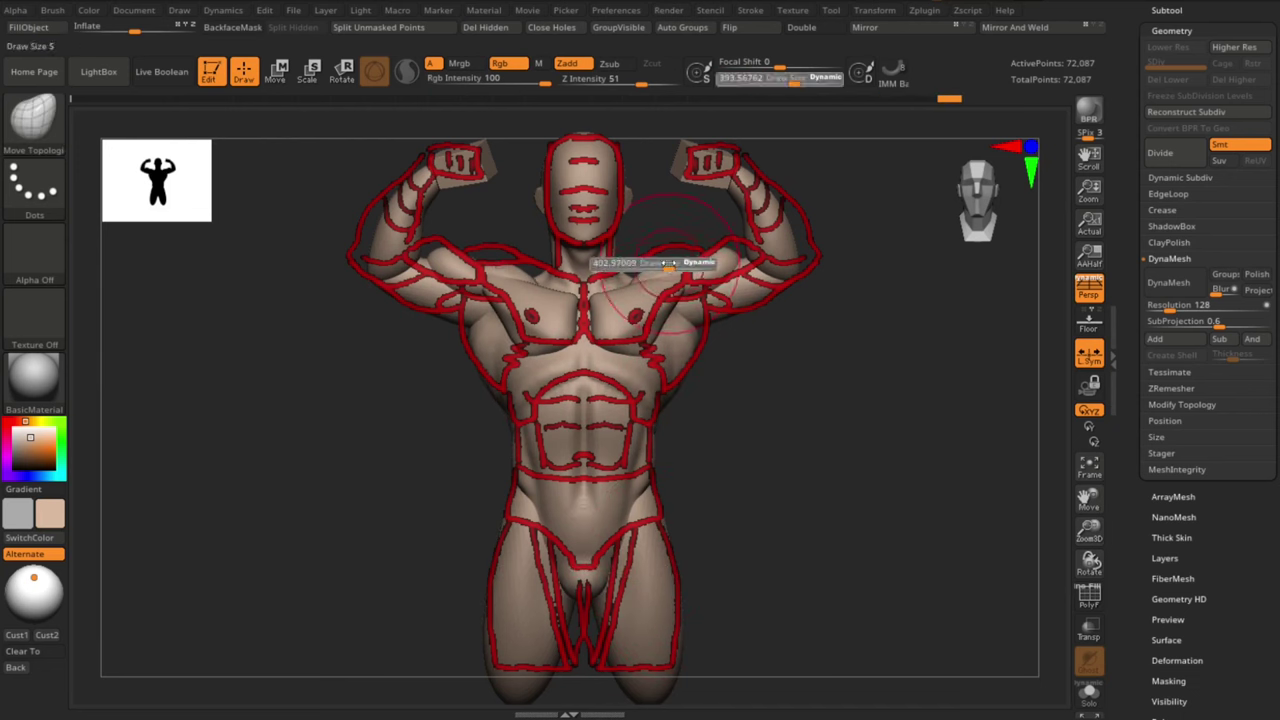
key(b)
key(m)
key(v)
key(s)
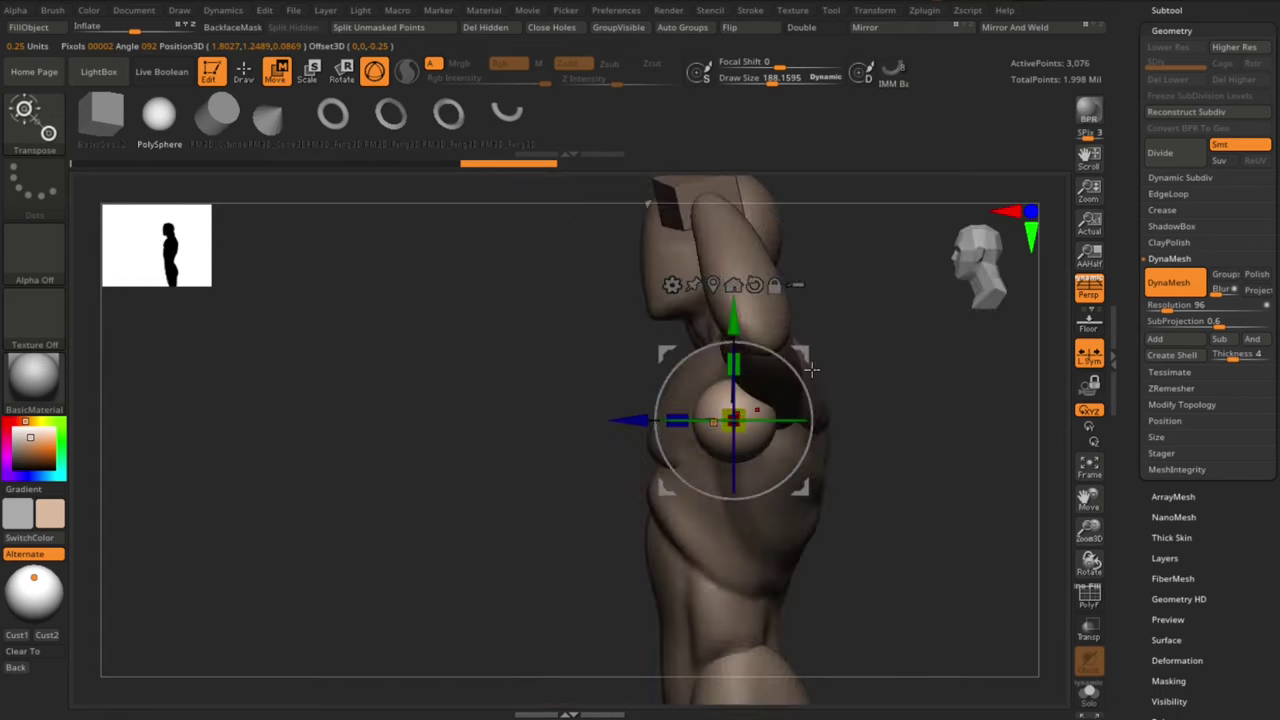
Squash the shoulder spheres into flat ellipsoids and tilt them about 15 degrees
drag(708, 313, 547, 410)
mouse_move(846, 366)
mouse_down()
mouse_move(840, 340)
mouse_move(771, 420)
mouse_move(700, 380)
mouse_move(782, 437)
mouse_move(877, 440)
mouse_move(900, 323)
mouse_move(700, 337)
mouse_up()
key(q)
key(b)
key(m)
key(t)
Select the shoulder sphere subtool and insert spheres over both shoulders with IMM Basic
drag(795, 436, 690, 340)
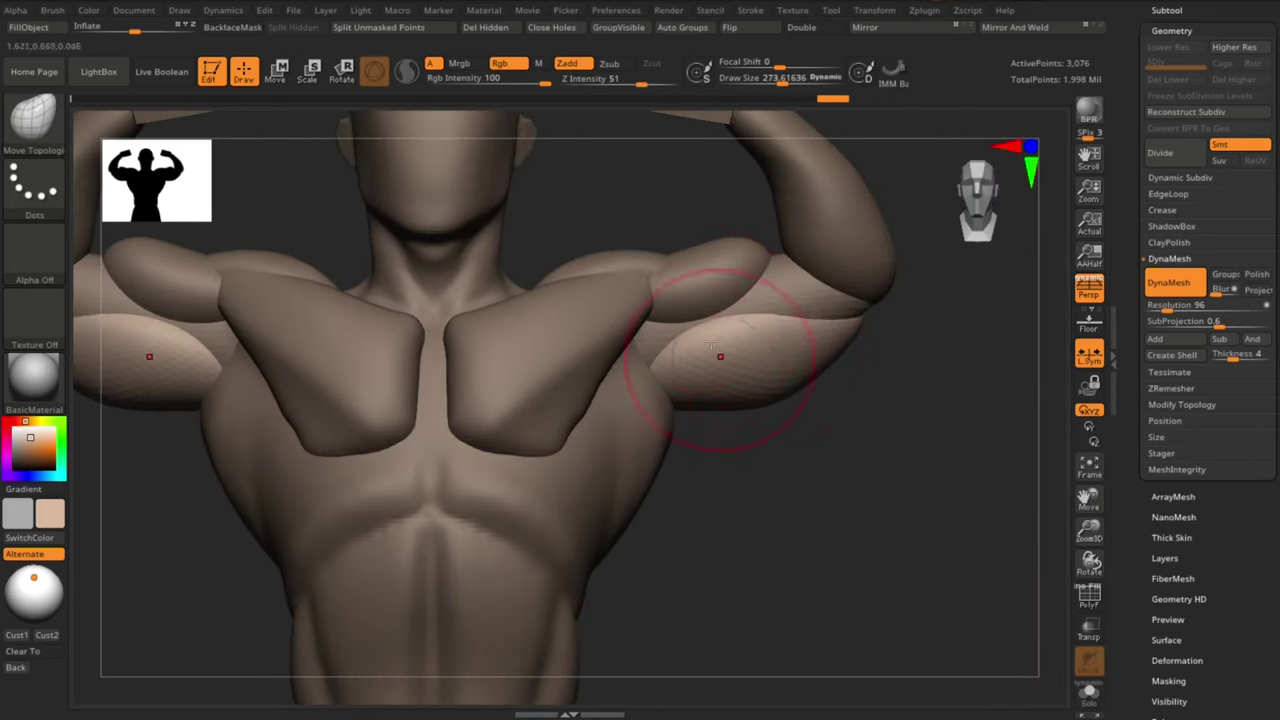
alt+click(707, 313)
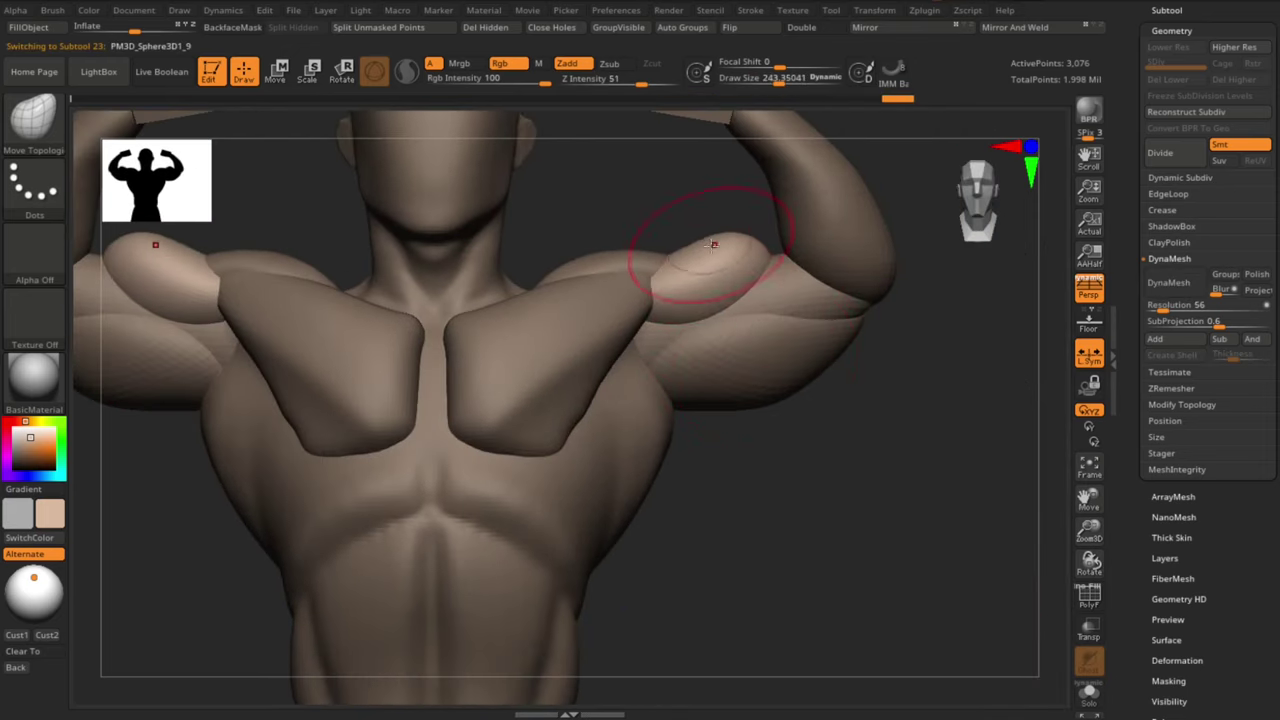
key(b)
key(i)
key(m)
mouse_move(668, 410)
mouse_down()
mouse_move(711, 392)
mouse_move(734, 419)
mouse_move(700, 430)
mouse_move(770, 458)
mouse_up()
key(ctrl+z)
Rotate the new sphere with the Transpose gizmo to align it with the shoulder
key(w)
drag(249, 431, 723, 348)
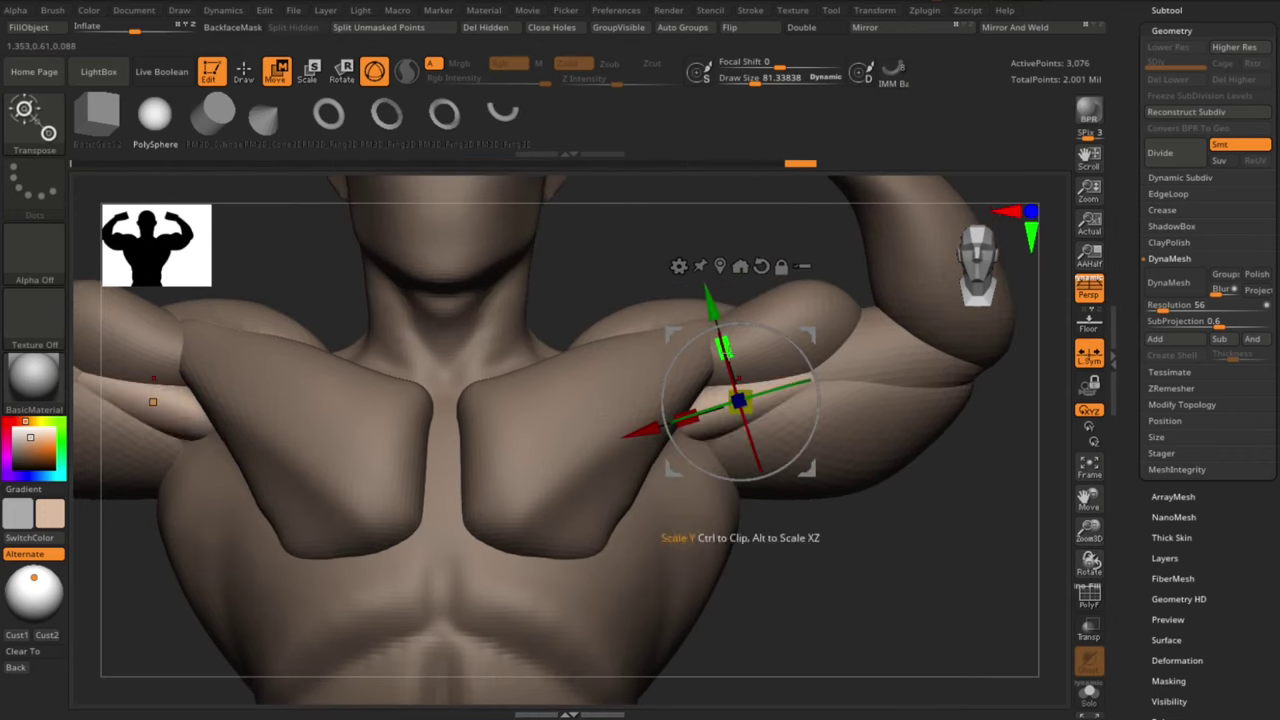
key(q)
mouse_move(831, 566)
mouse_down()
mouse_move(837, 466)
mouse_move(697, 432)
mouse_up()
Carve the abdominal grooves with DamStandard from front and three-quarter views
drag(837, 517, 766, 466)
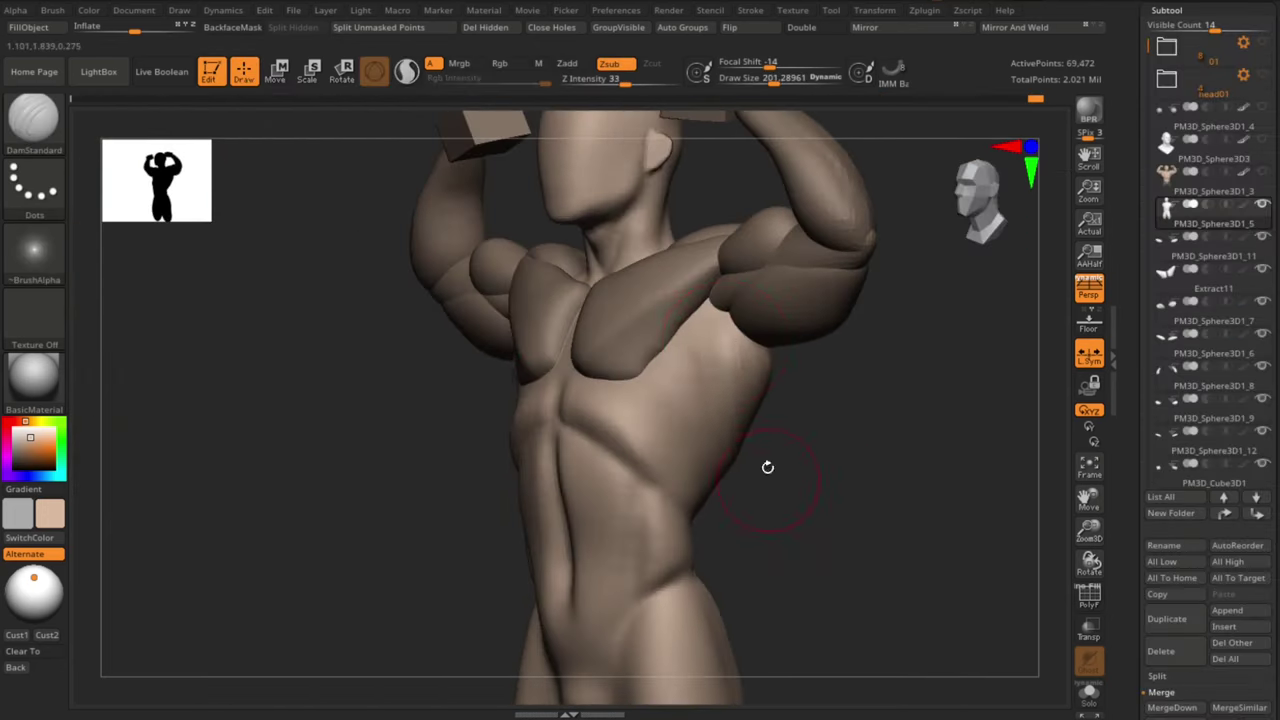
key(b)
key(c)
key(b)
key(b)
key(d)
key(s)
drag(745, 415, 675, 362)
key(s)
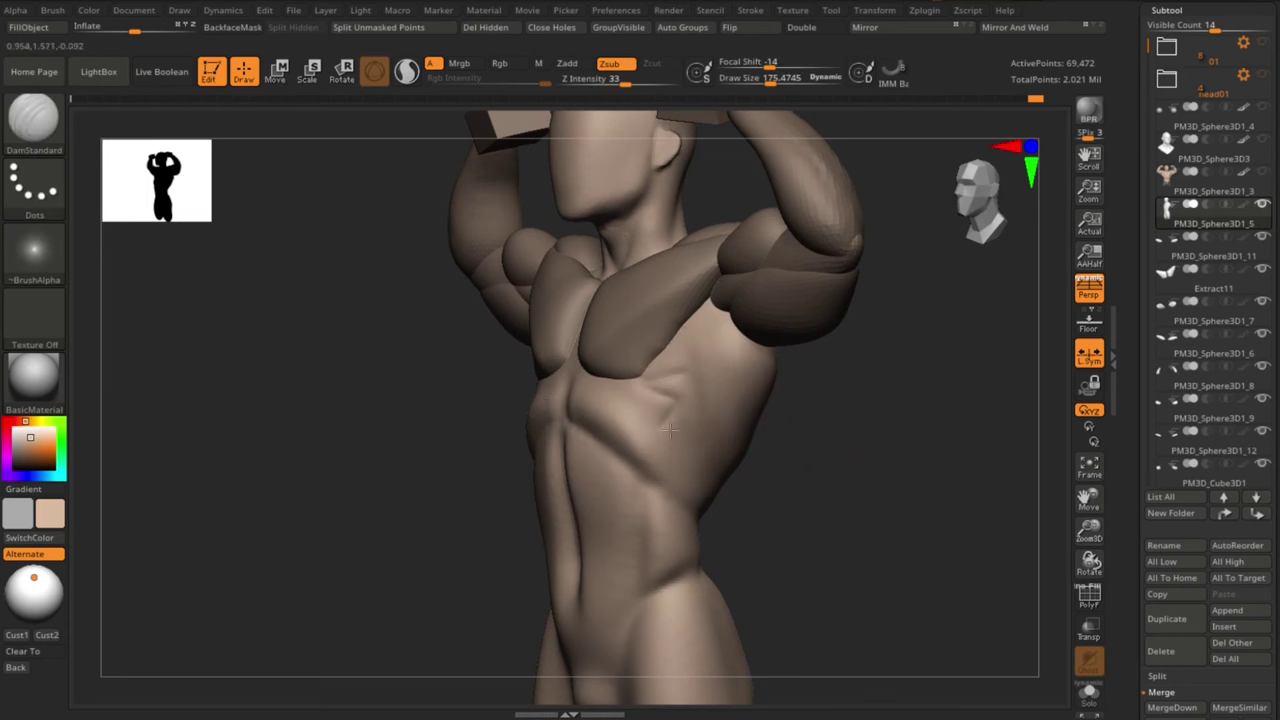
mouse_move(774, 518)
mouse_down()
mouse_move(643, 428)
mouse_move(672, 449)
mouse_up()
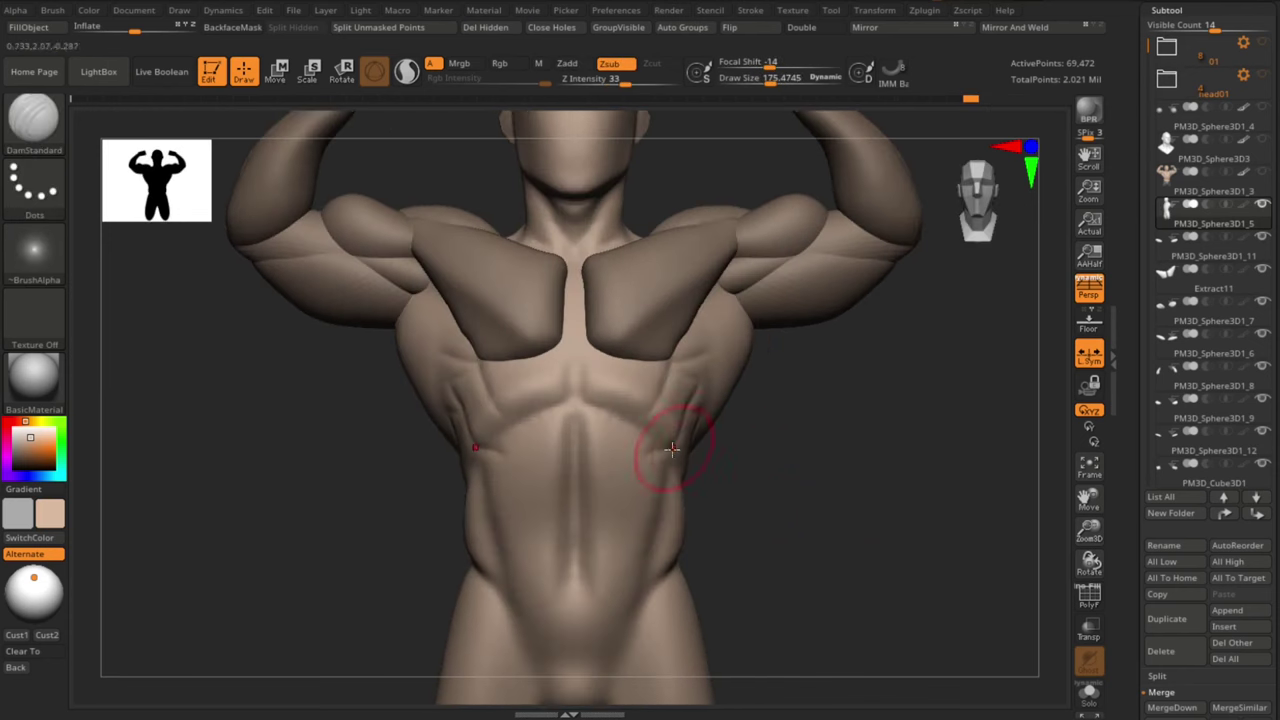
drag(651, 505, 636, 463)
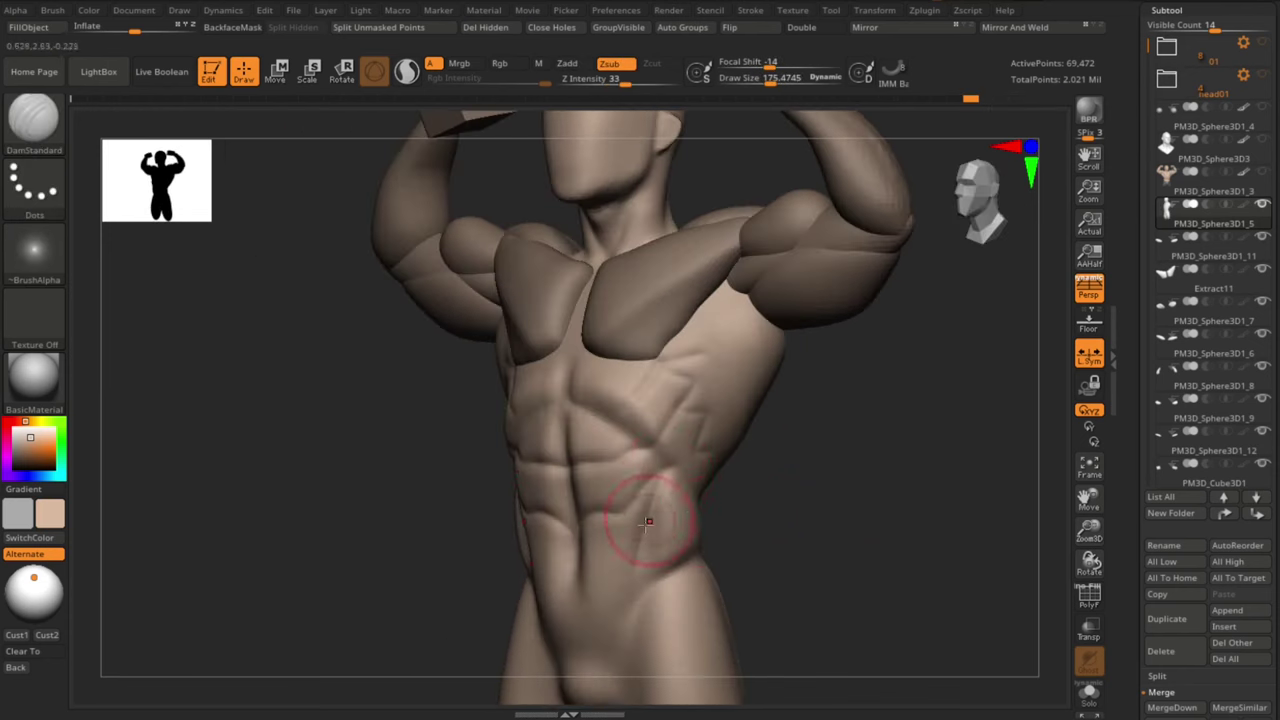
Build up and recut the abs and obliques with ClayBuildup and DamStandard from side angles
key(b)
key(c)
key(b)
mouse_move(714, 500)
mouse_down()
mouse_move(651, 471)
mouse_move(597, 500)
mouse_up()
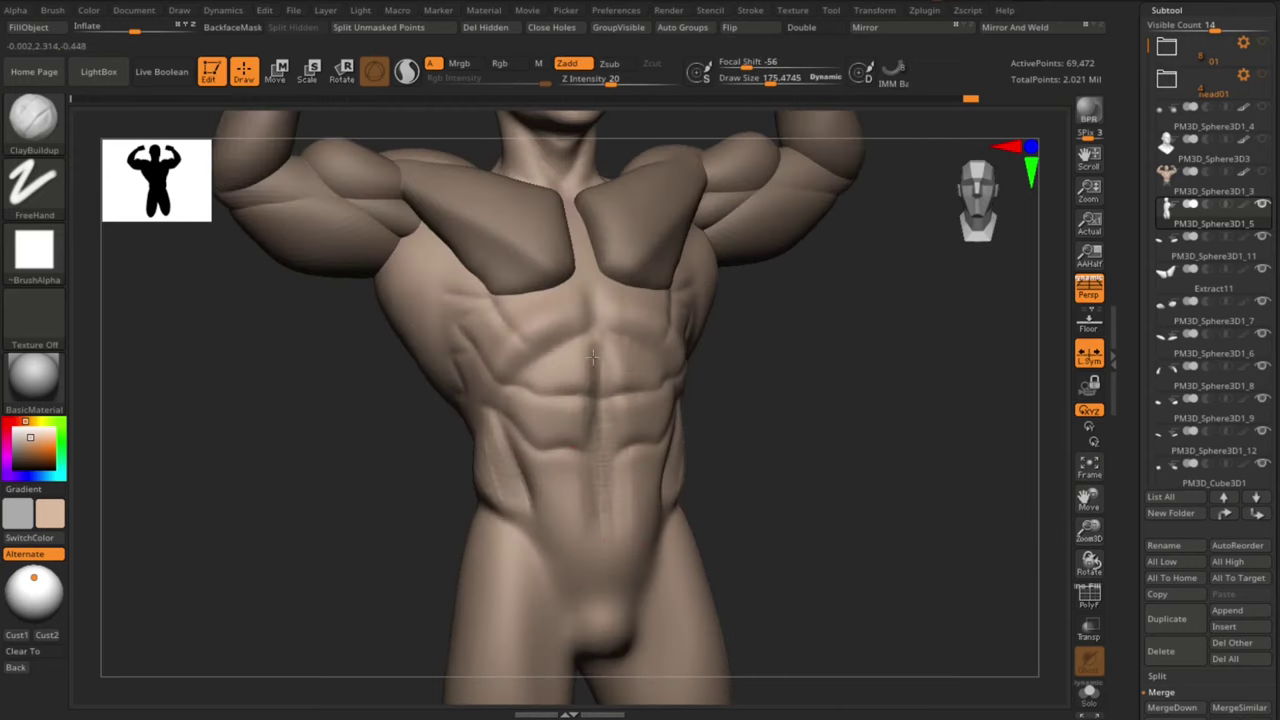
key(s)
drag(667, 387, 632, 412)
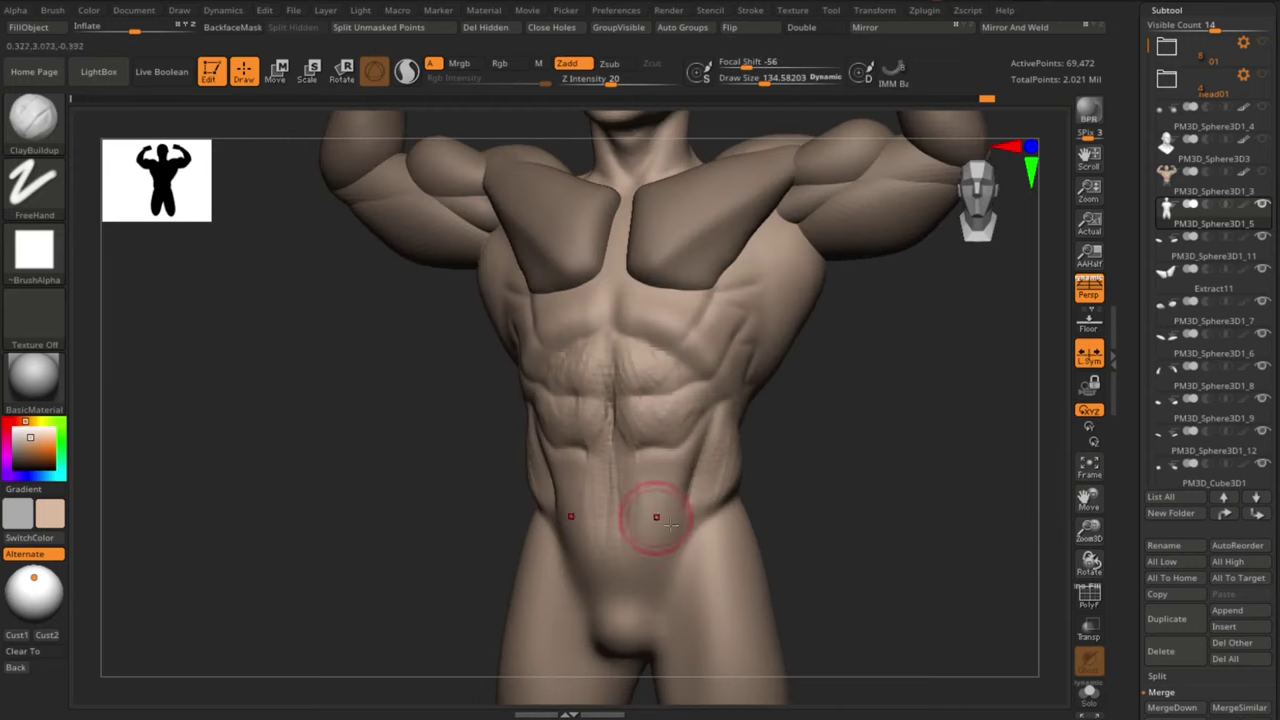
drag(671, 522, 634, 480)
mouse_move(643, 528)
mouse_down()
mouse_move(803, 471)
mouse_move(689, 436)
mouse_move(737, 429)
mouse_move(716, 406)
mouse_move(837, 451)
mouse_move(883, 486)
mouse_move(626, 445)
mouse_move(829, 474)
mouse_move(749, 480)
mouse_move(660, 458)
mouse_up()
key(b)
key(d)
key(s)
Refine the abs and navel with DamStandard, resizing the brush from about 99 to 195
key(b)
key(c)
key(b)
key(b)
key(m)
key(v)
key(b)
key(d)
key(s)
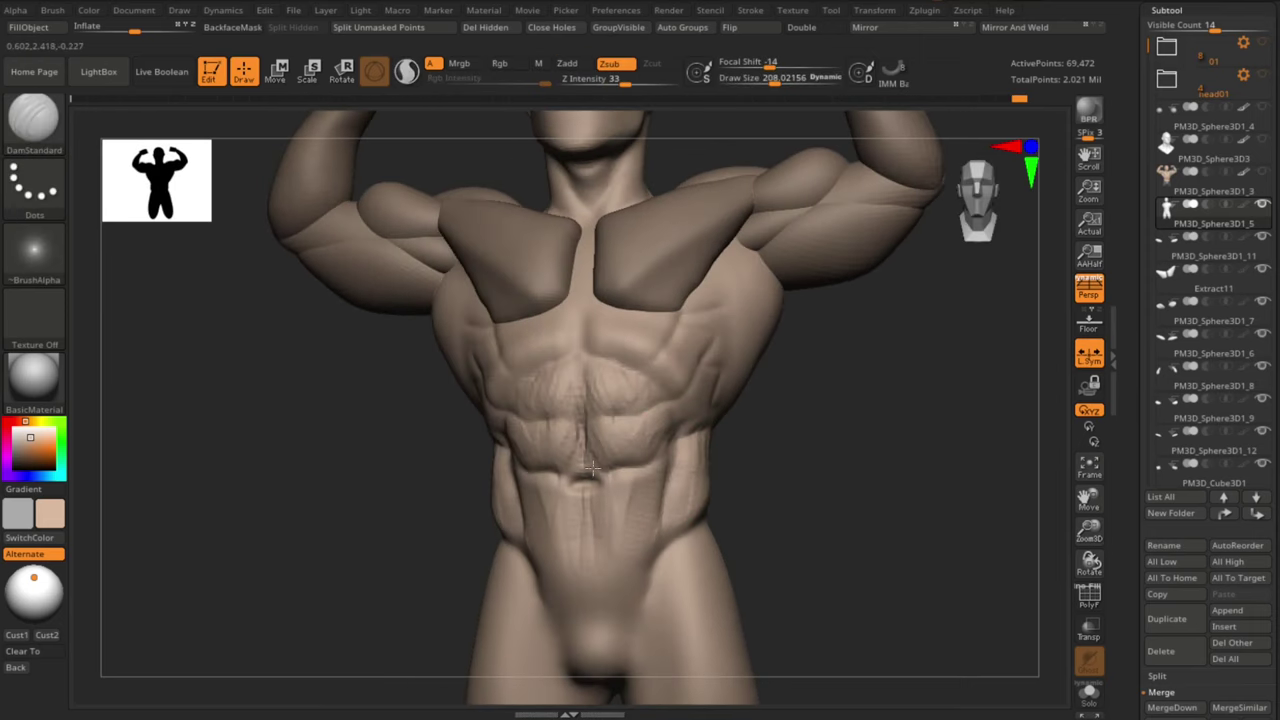
drag(604, 492, 590, 480)
key(bracketleft)
drag(667, 493, 700, 492)
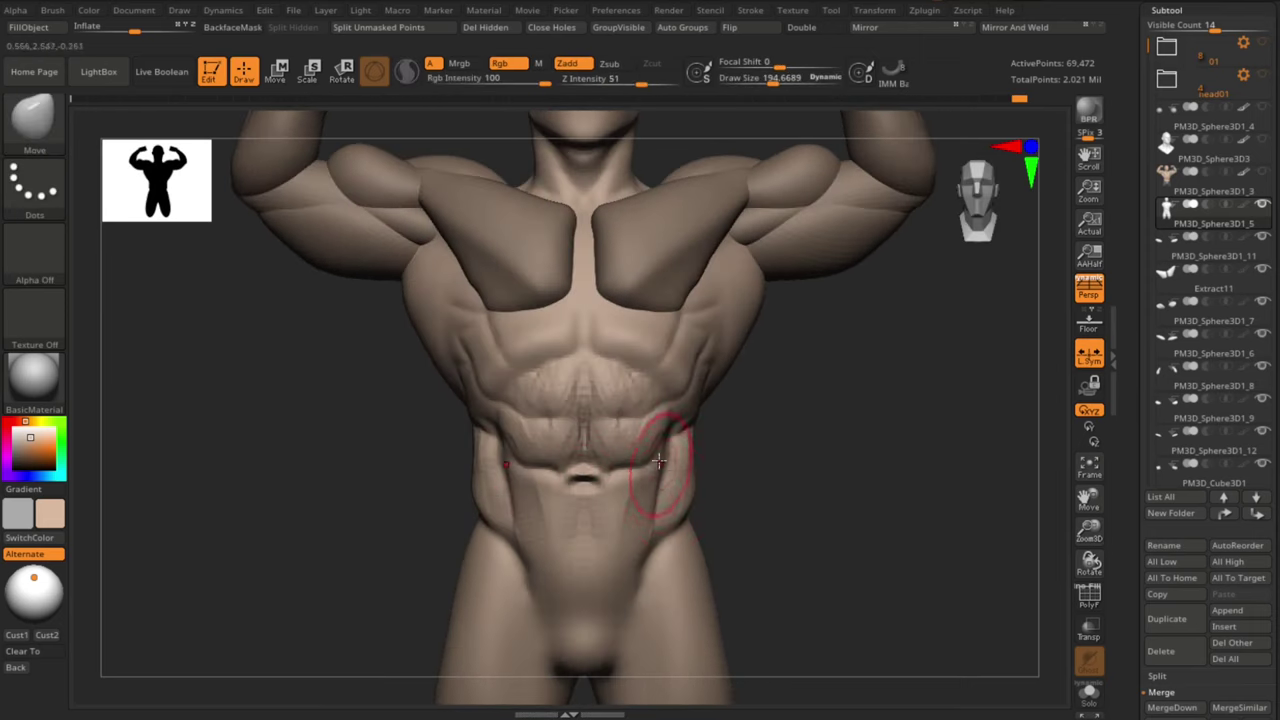
Switch to the Move brush and orbit the model around to view its back
key(b)
key(m)
key(v)
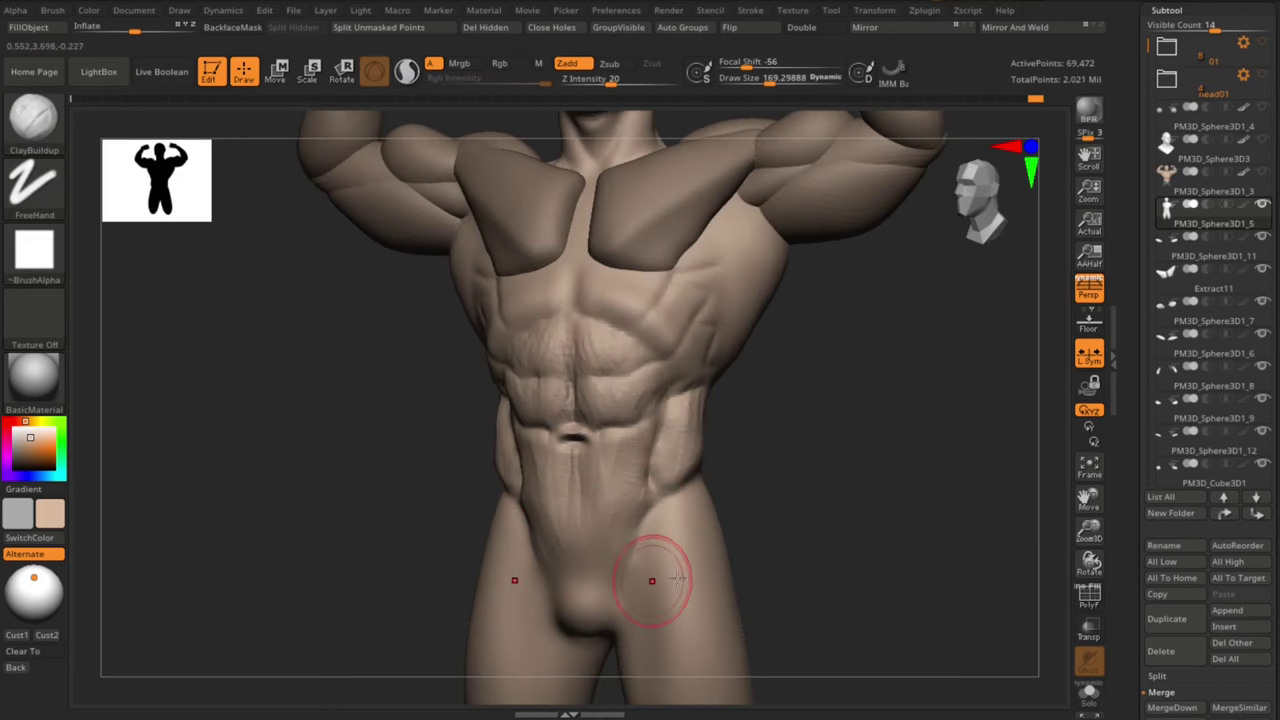
mouse_move(640, 529)
mouse_down()
mouse_move(829, 543)
mouse_move(923, 568)
mouse_move(880, 530)
mouse_up()
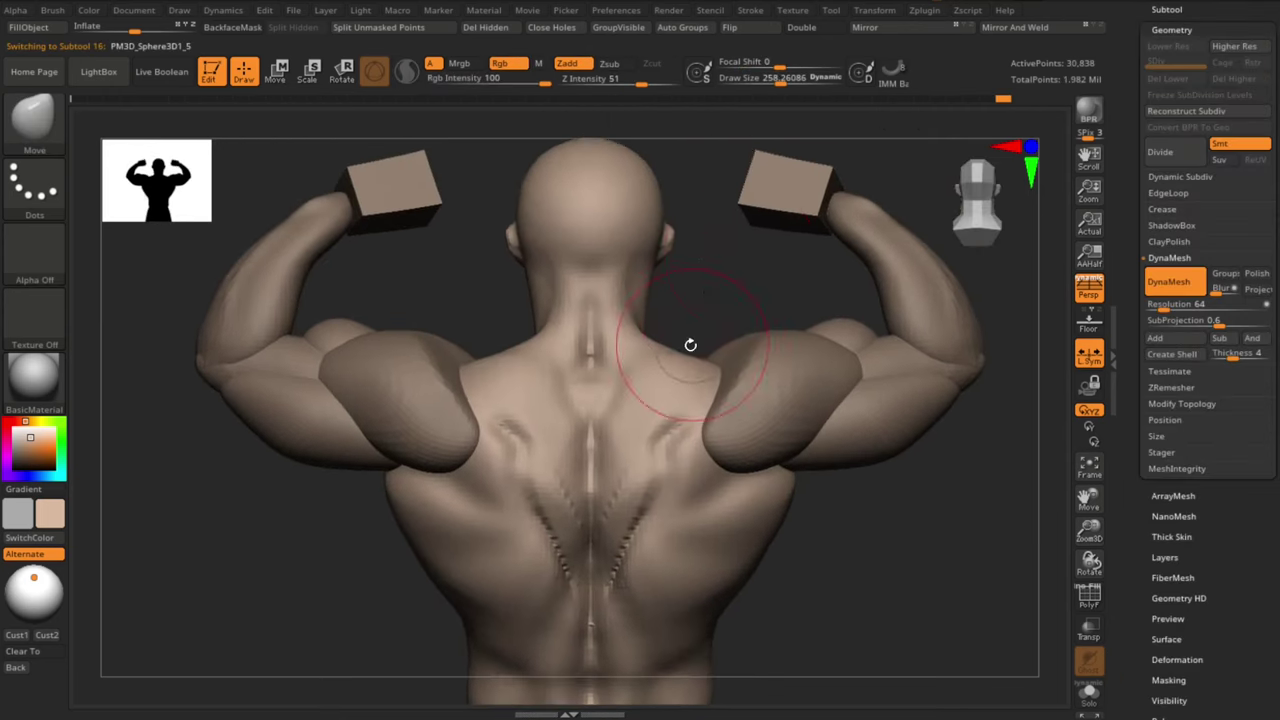
Bring the body subtool's back into view with DamStandard ready for the spine groove
key(b)
key(d)
key(s)
mouse_move(454, 307)
mouse_down()
mouse_move(500, 414)
mouse_move(714, 329)
mouse_move(871, 557)
mouse_move(714, 293)
mouse_move(766, 283)
mouse_move(686, 571)
mouse_move(673, 488)
mouse_up()
alt+click(681, 580)
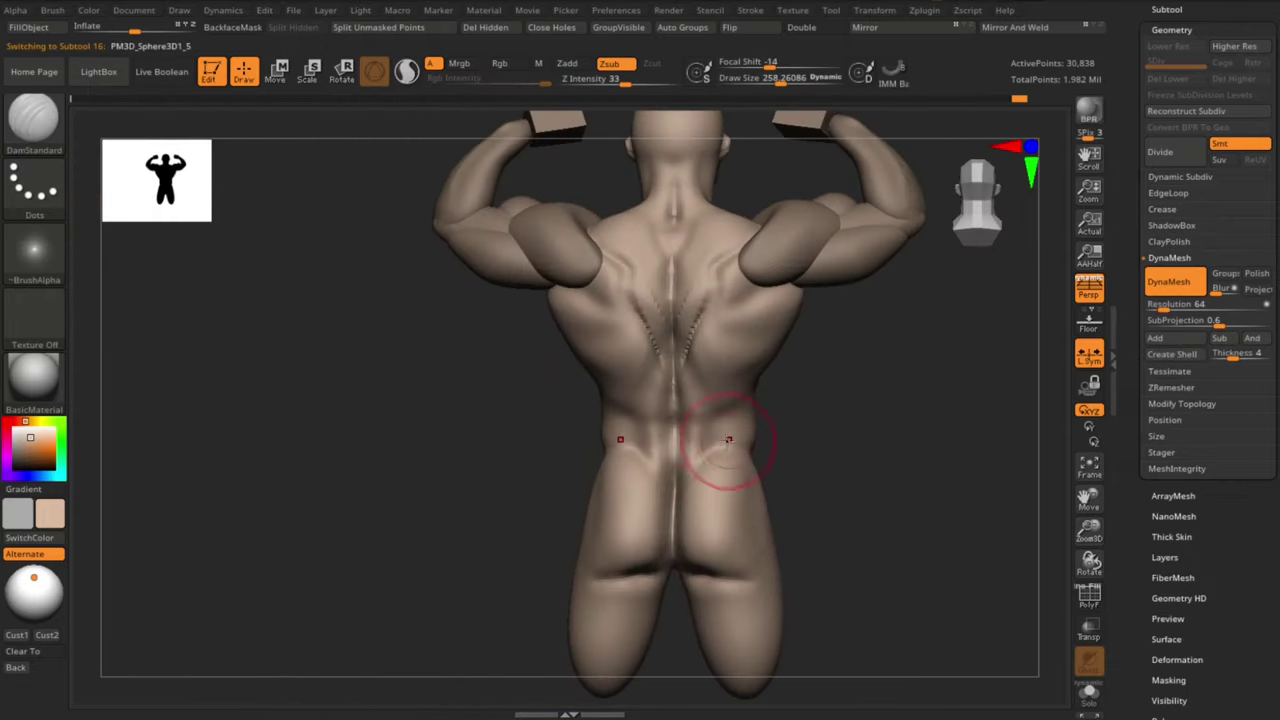
Build up the lower back muscles with ClayBuildup
key(s)
key(b)
key(c)
key(b)
key(s)
mouse_move(729, 440)
right_down()
mouse_move(666, 418)
mouse_move(880, 457)
mouse_move(720, 443)
mouse_move(720, 428)
right_up()
Deepen the spine groove with DamStandard and push the upper back forms with Move
key(b)
key(d)
key(s)
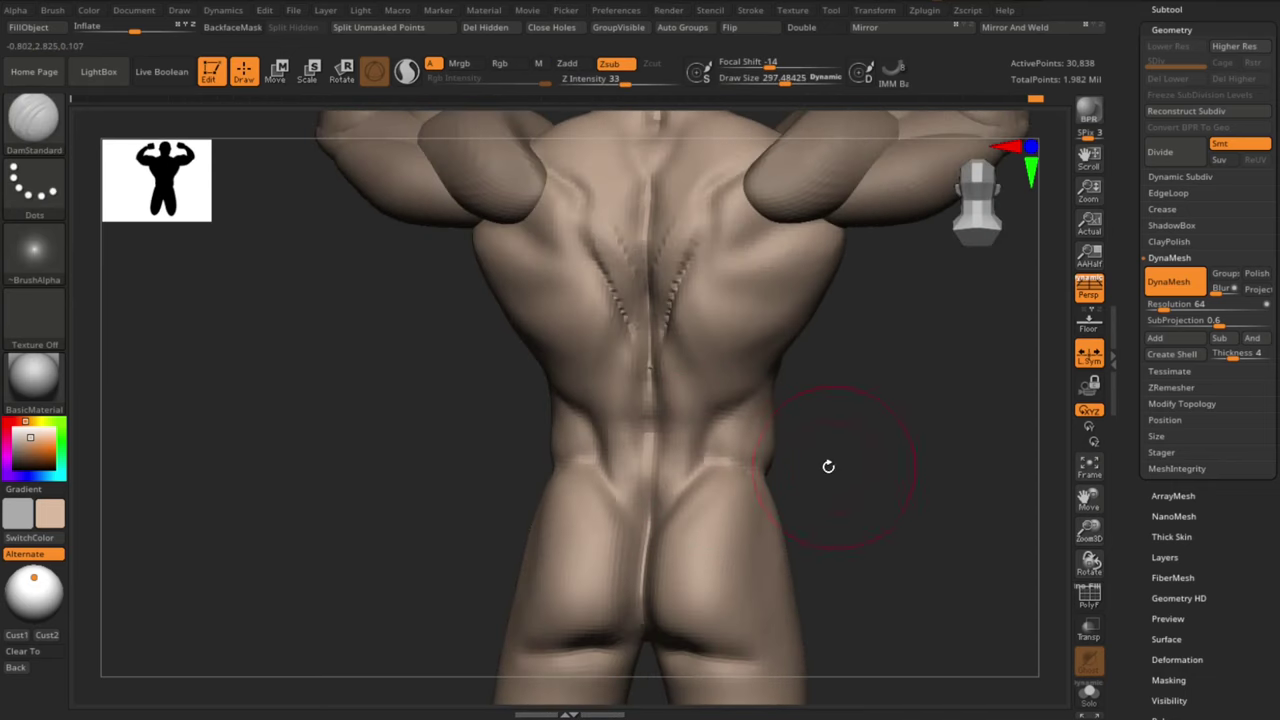
mouse_move(697, 481)
right_down()
mouse_move(868, 419)
mouse_move(909, 549)
right_up()
key(b)
key(m)
key(v)
key(b)
key(d)
key(s)
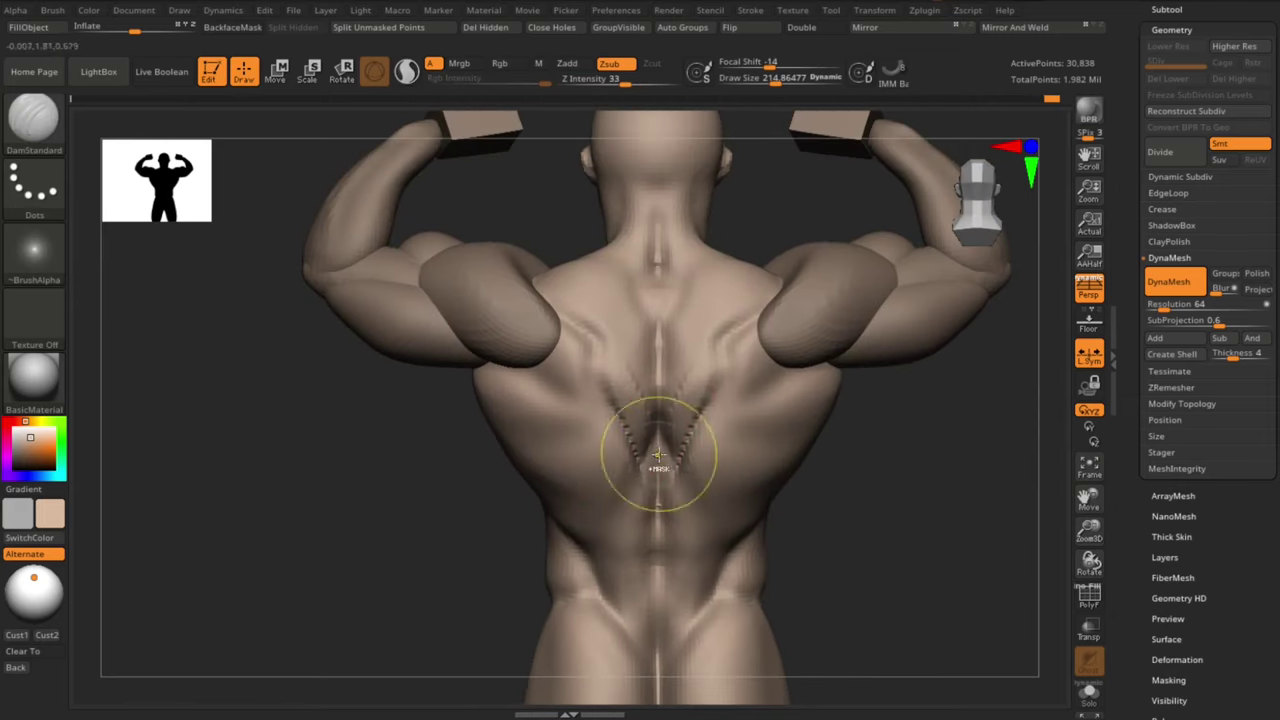
right_drag(678, 472, 643, 387)
mouse_move(630, 432)
right_down()
mouse_move(690, 416)
mouse_move(818, 511)
mouse_move(692, 404)
right_up()
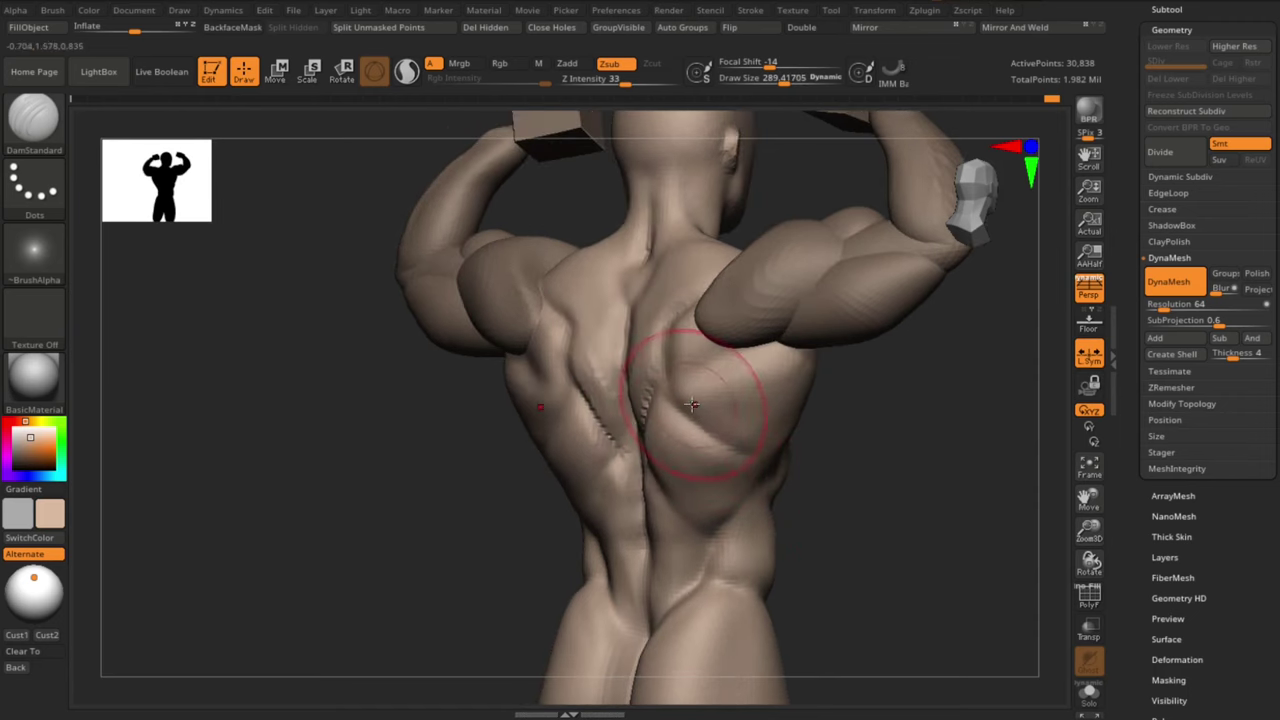
Shape the shoulder blades with ClayBuildup and Move strokes
key(b)
key(c)
key(b)
mouse_move(789, 482)
right_down()
mouse_move(685, 474)
mouse_move(891, 531)
mouse_move(880, 529)
right_up()
key(b)
key(m)
key(v)
mouse_move(620, 323)
right_down()
mouse_move(660, 338)
mouse_move(590, 268)
right_up()
Define the lats and glutes with Move, Inflate and ClayBuildup strokes
key(b)
key(d)
key(s)
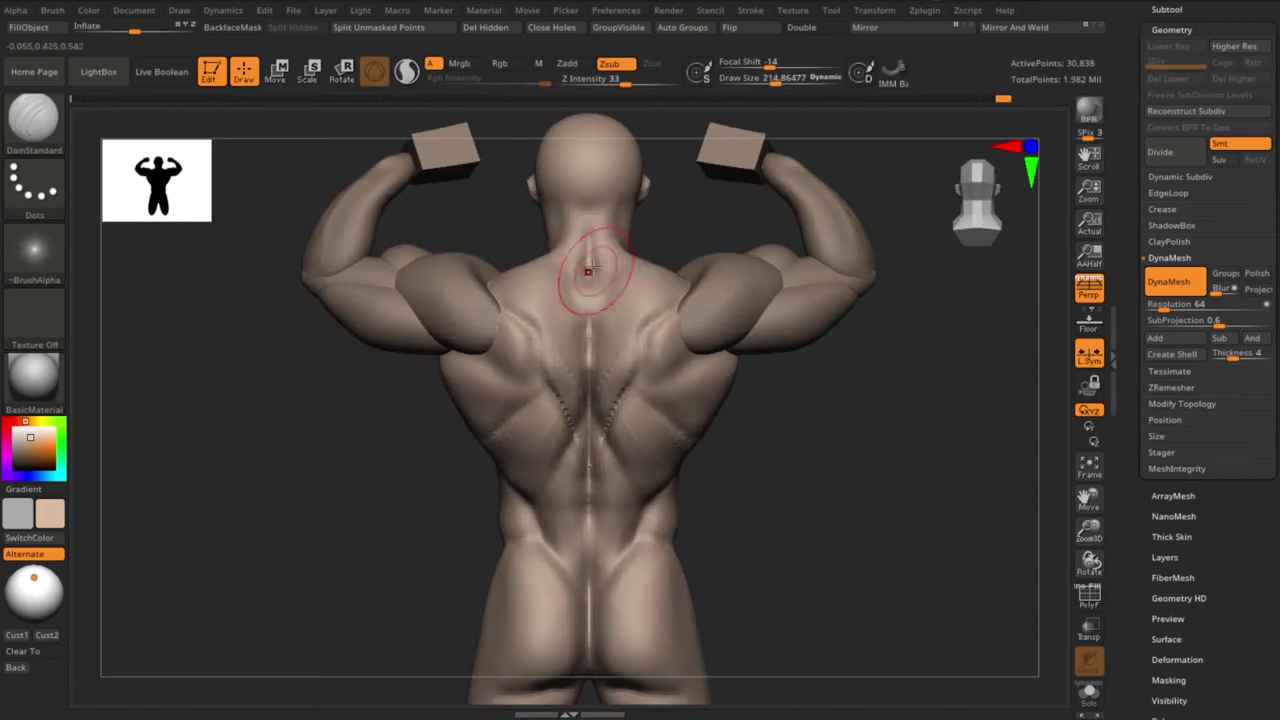
mouse_move(592, 320)
right_down()
mouse_move(820, 517)
mouse_move(613, 380)
right_up()
key(b)
key(m)
key(v)
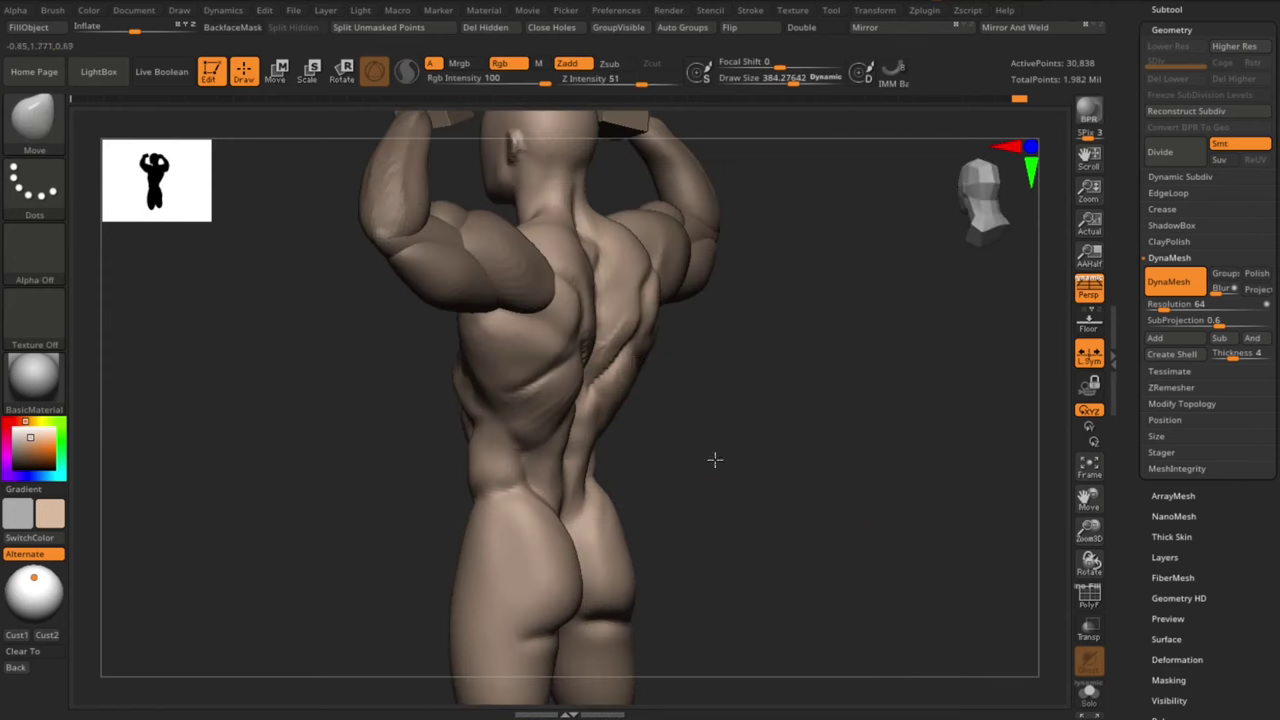
shift+right_drag(714, 459, 543, 534)
key(b)
key(i)
key(n)
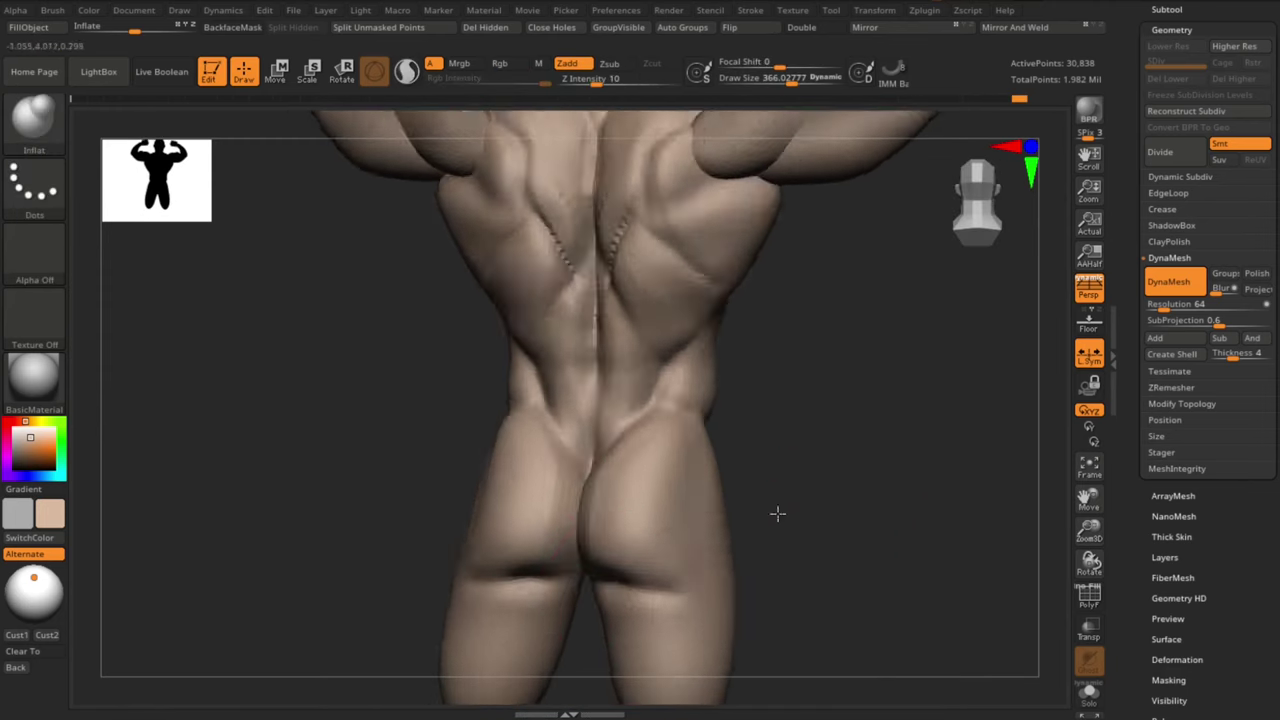
right_drag(778, 513, 563, 423)
key(b)
key(c)
key(b)
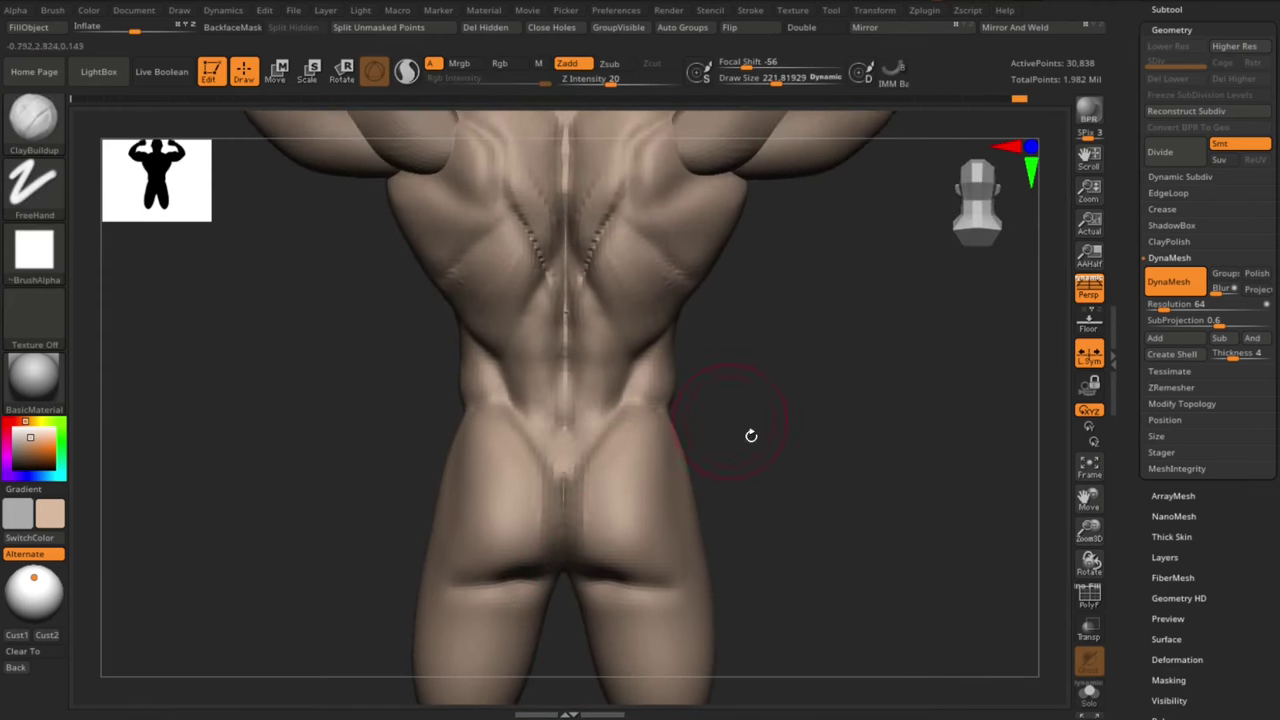
mouse_move(751, 435)
right_down()
mouse_move(817, 546)
mouse_move(667, 380)
mouse_move(729, 431)
mouse_move(817, 437)
mouse_move(923, 526)
mouse_move(880, 514)
mouse_move(894, 494)
mouse_move(737, 409)
mouse_move(840, 513)
mouse_move(686, 337)
mouse_move(700, 371)
mouse_move(908, 557)
mouse_move(834, 503)
mouse_move(363, 507)
mouse_move(957, 483)
right_up()
Select the upper arm subtool and DynaMesh it into a denser mesh
key(b)
key(d)
key(s)
key(b)
key(m)
key(v)
alt+click(714, 340)
ctrl+drag(957, 483, 960, 490)
right_drag(960, 490, 669, 338)
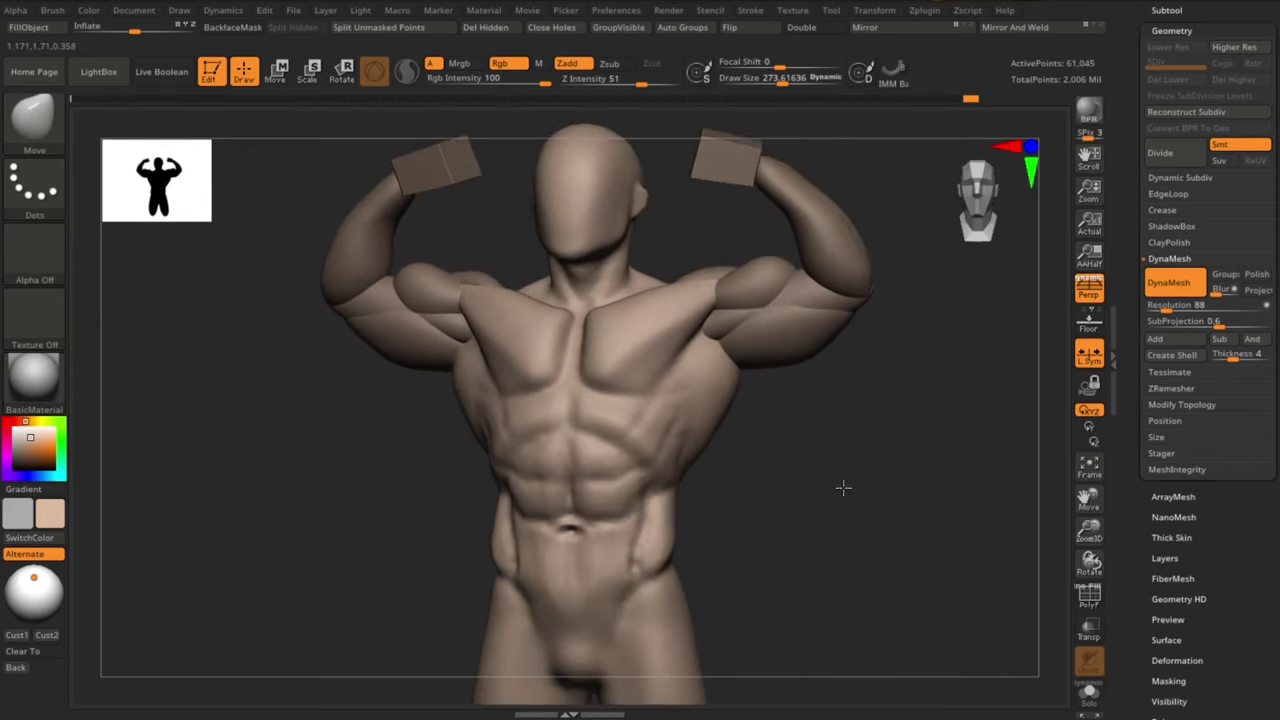
mouse_move(843, 486)
right_down()
mouse_move(749, 534)
mouse_move(880, 486)
mouse_move(640, 443)
right_up()
Select the cube fist subtools and mould them into fists on the raised forearms
alt+click(640, 443)
key(s)
drag(630, 447, 640, 447)
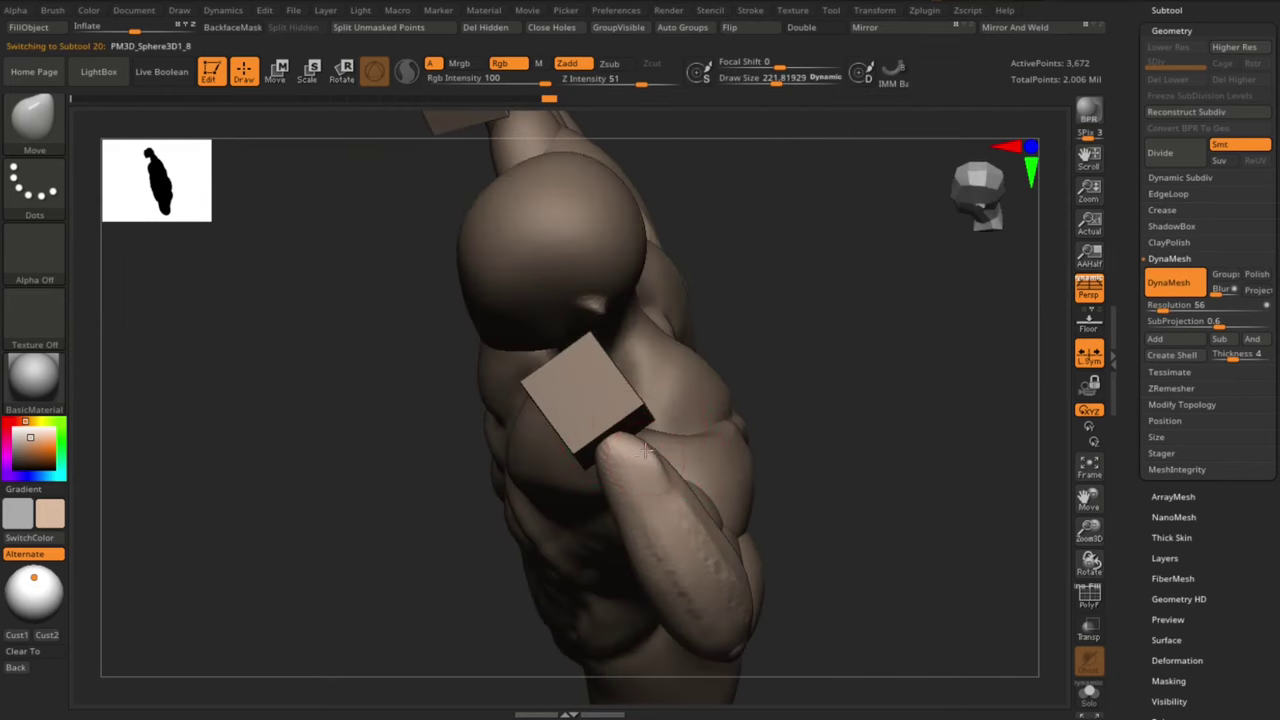
mouse_move(645, 428)
right_down()
mouse_move(883, 486)
mouse_move(883, 517)
mouse_move(914, 477)
mouse_move(903, 454)
mouse_move(977, 457)
mouse_move(660, 363)
mouse_move(686, 449)
mouse_move(725, 427)
mouse_move(909, 391)
mouse_move(843, 403)
mouse_move(790, 385)
mouse_move(815, 420)
right_up()
alt+click(755, 390)
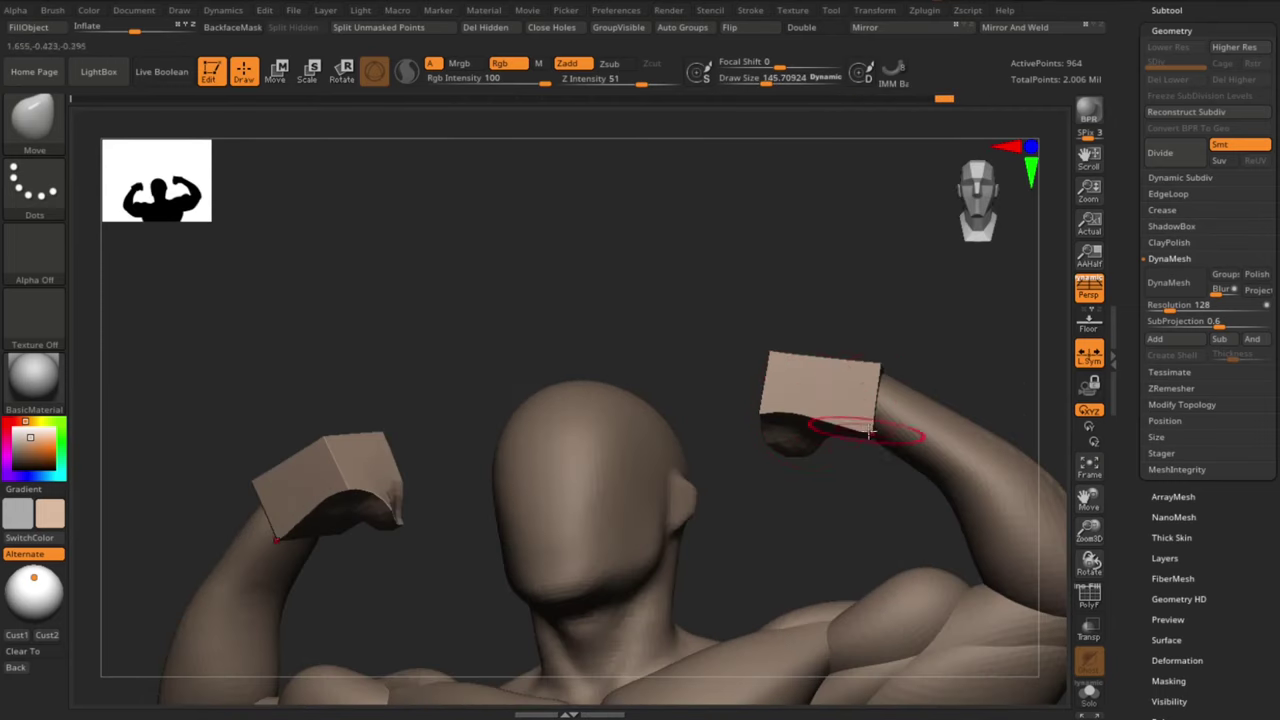
mouse_move(783, 357)
right_down()
mouse_move(914, 343)
mouse_move(866, 340)
right_up()
key(b)
key(c)
key(b)
mouse_move(922, 395)
right_down()
mouse_move(894, 434)
mouse_move(829, 398)
mouse_move(900, 470)
mouse_move(931, 314)
mouse_move(606, 409)
mouse_move(655, 367)
right_up()
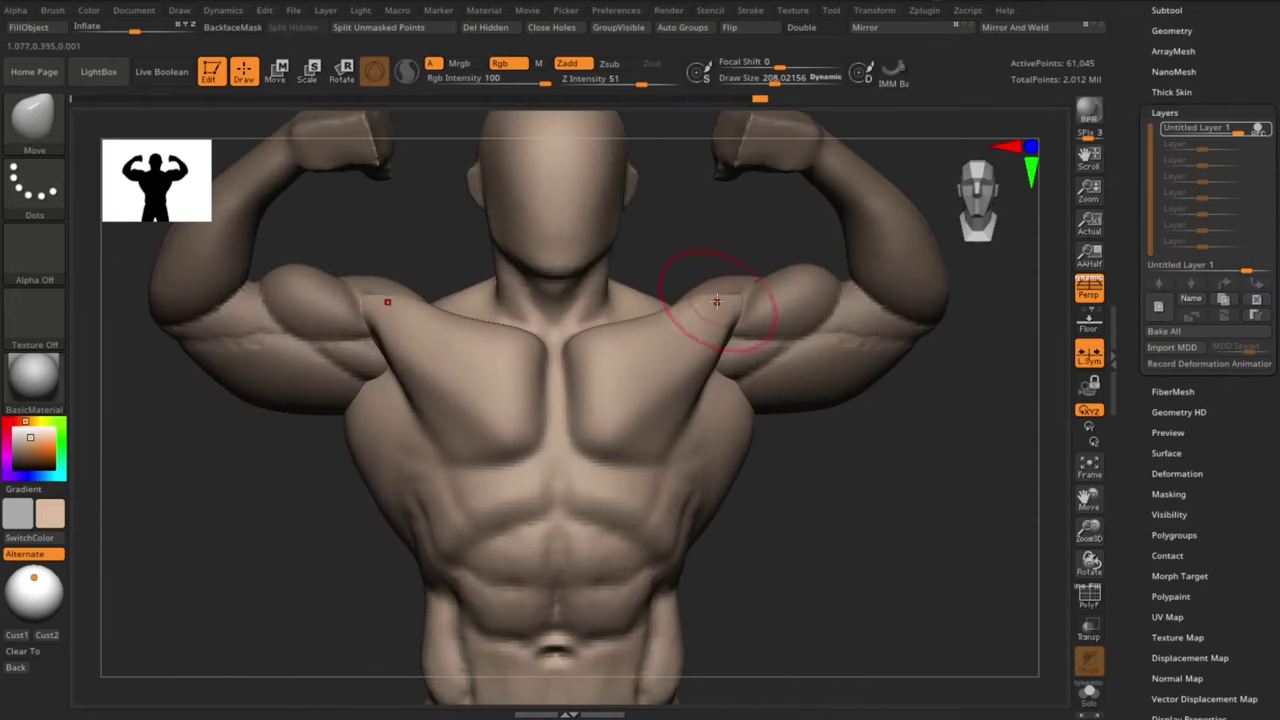
Orbit around the torso and select the PM3D_Sphere3D1_11 subtool for merging
mouse_move(716, 300)
right_down()
mouse_move(846, 480)
mouse_move(700, 357)
mouse_move(863, 449)
mouse_move(802, 513)
mouse_move(666, 318)
right_up()
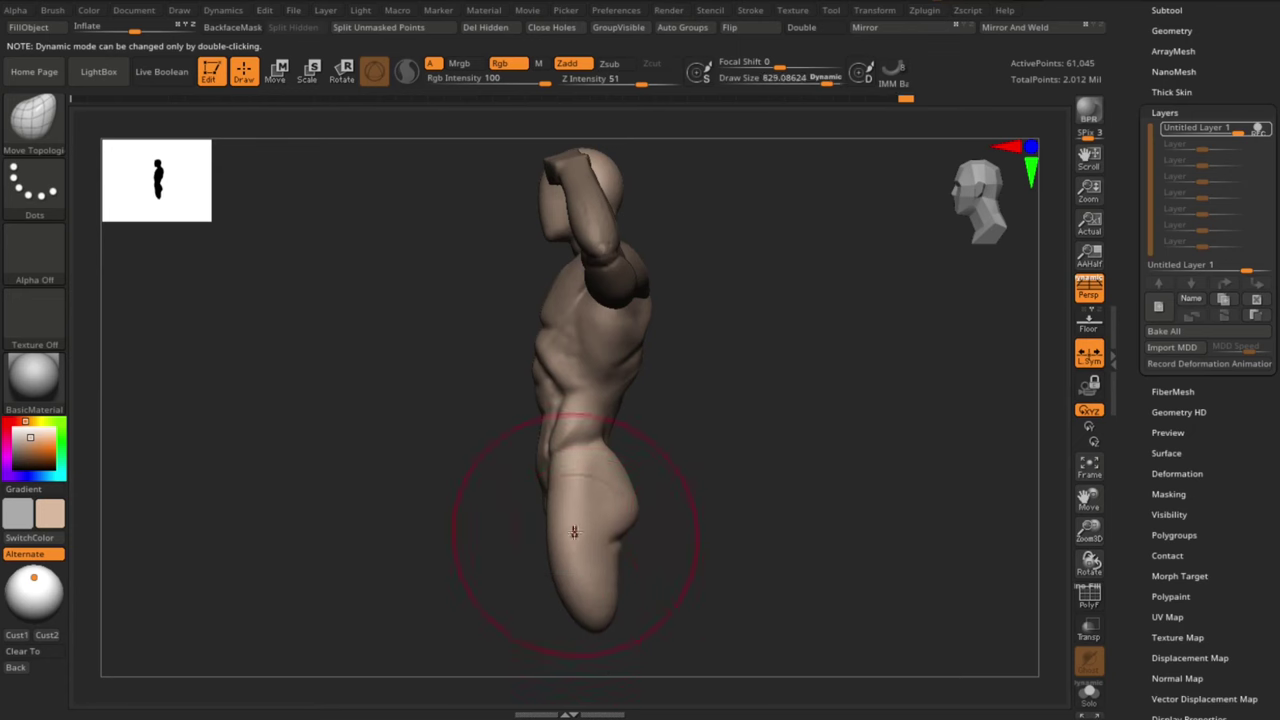
mouse_move(630, 493)
right_down()
mouse_move(632, 374)
mouse_move(834, 451)
right_up()
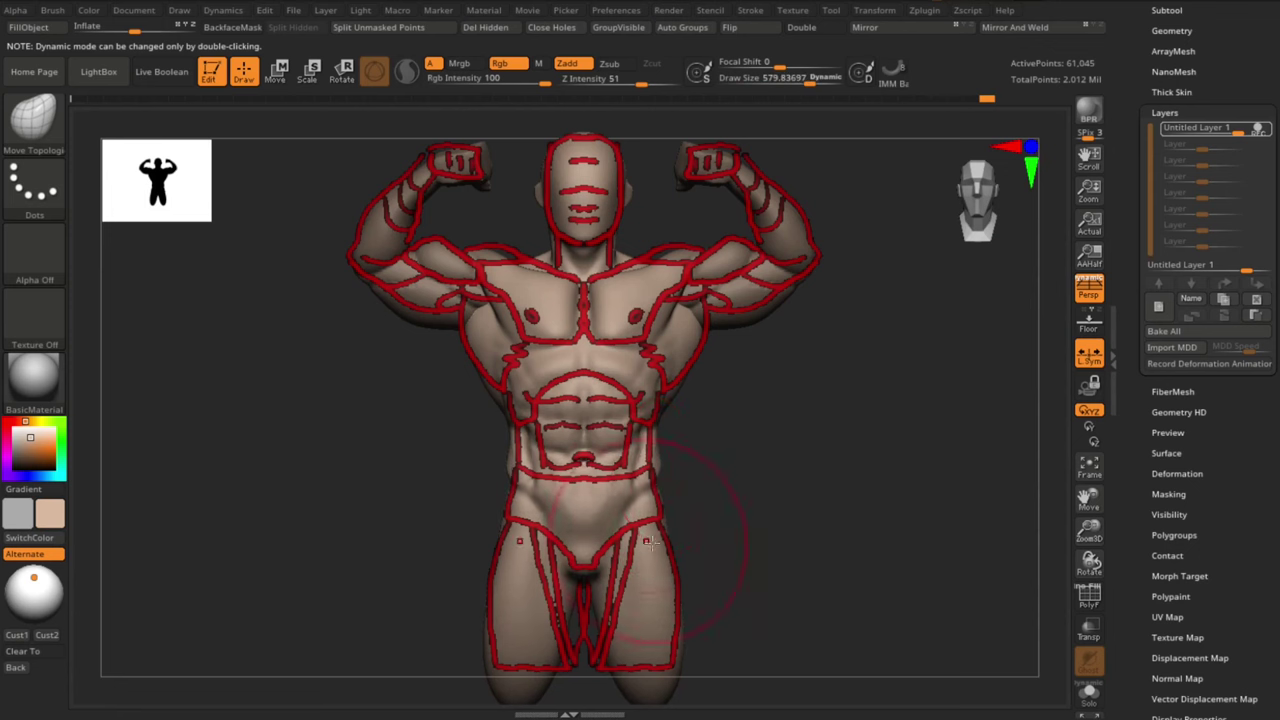
drag(664, 262, 669, 313)
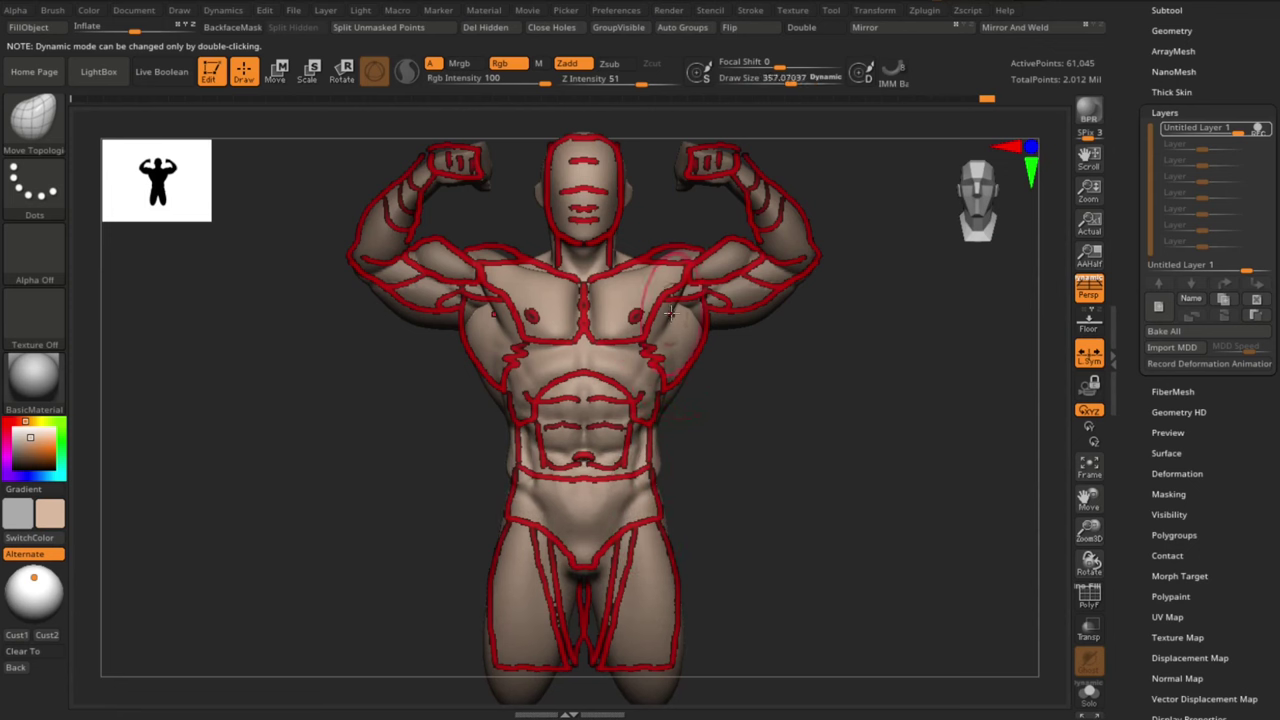
alt+click(673, 246)
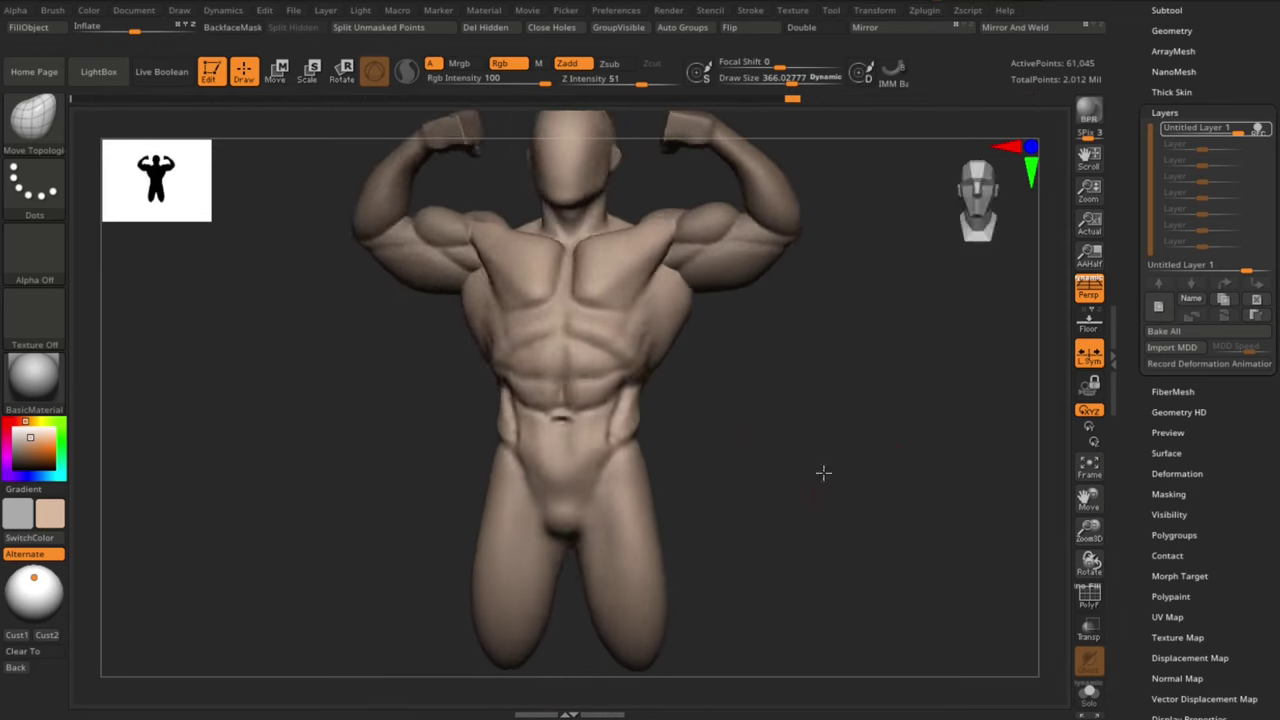
drag(823, 472, 645, 571)
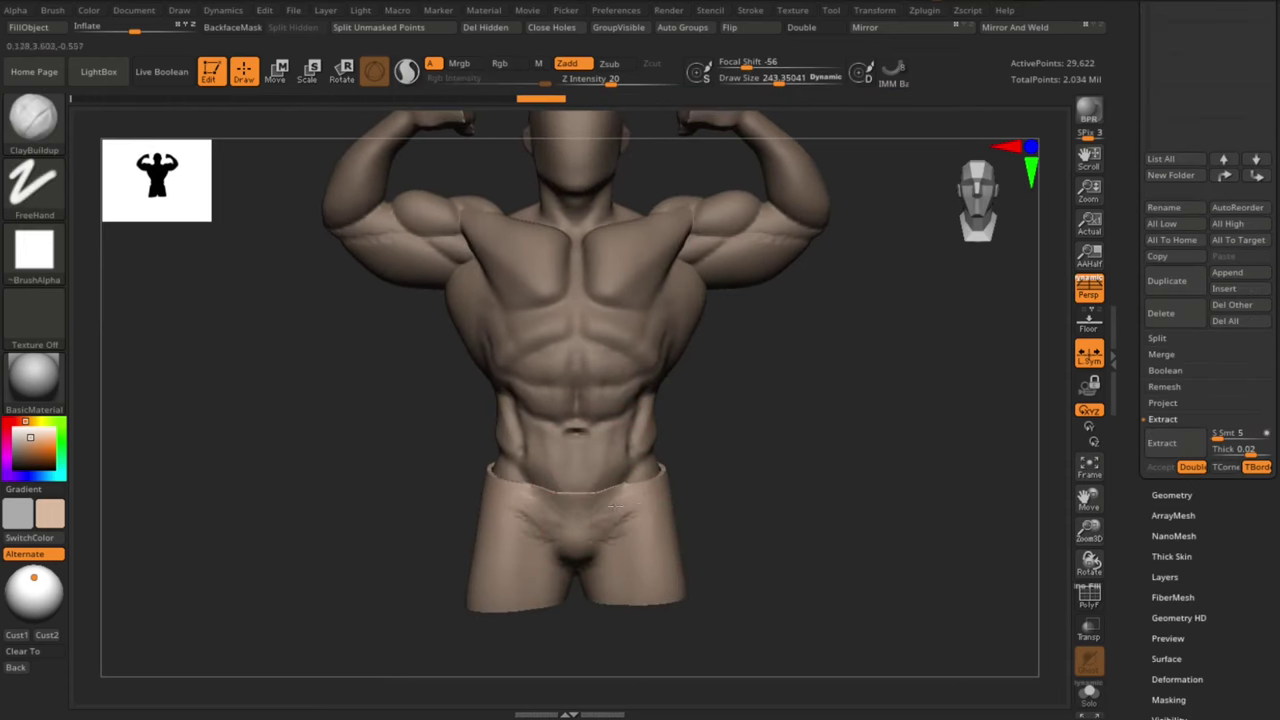
Reshape the back of the shorts with Move Topological and ClayBuildup
right_drag(614, 508, 595, 557)
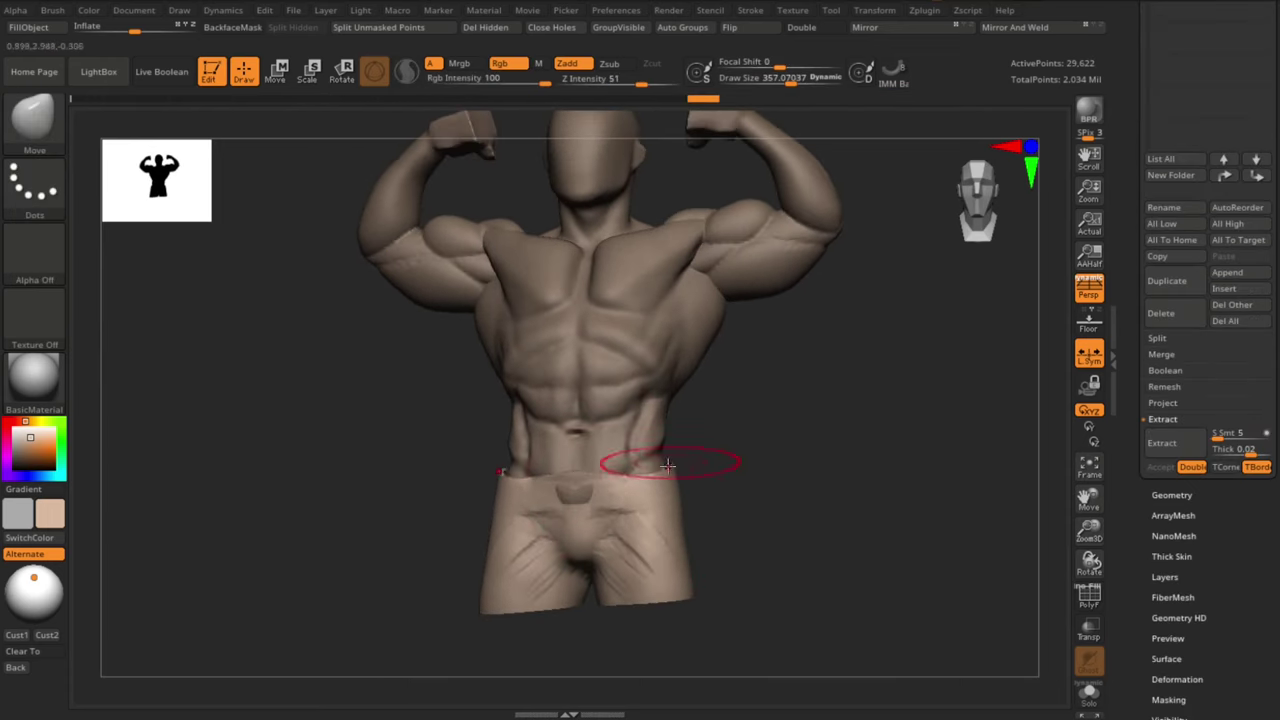
mouse_move(668, 465)
right_down()
mouse_move(726, 466)
mouse_move(608, 566)
mouse_move(743, 551)
mouse_move(842, 496)
mouse_move(717, 492)
mouse_move(737, 489)
right_up()
key(b)
key(m)
key(t)
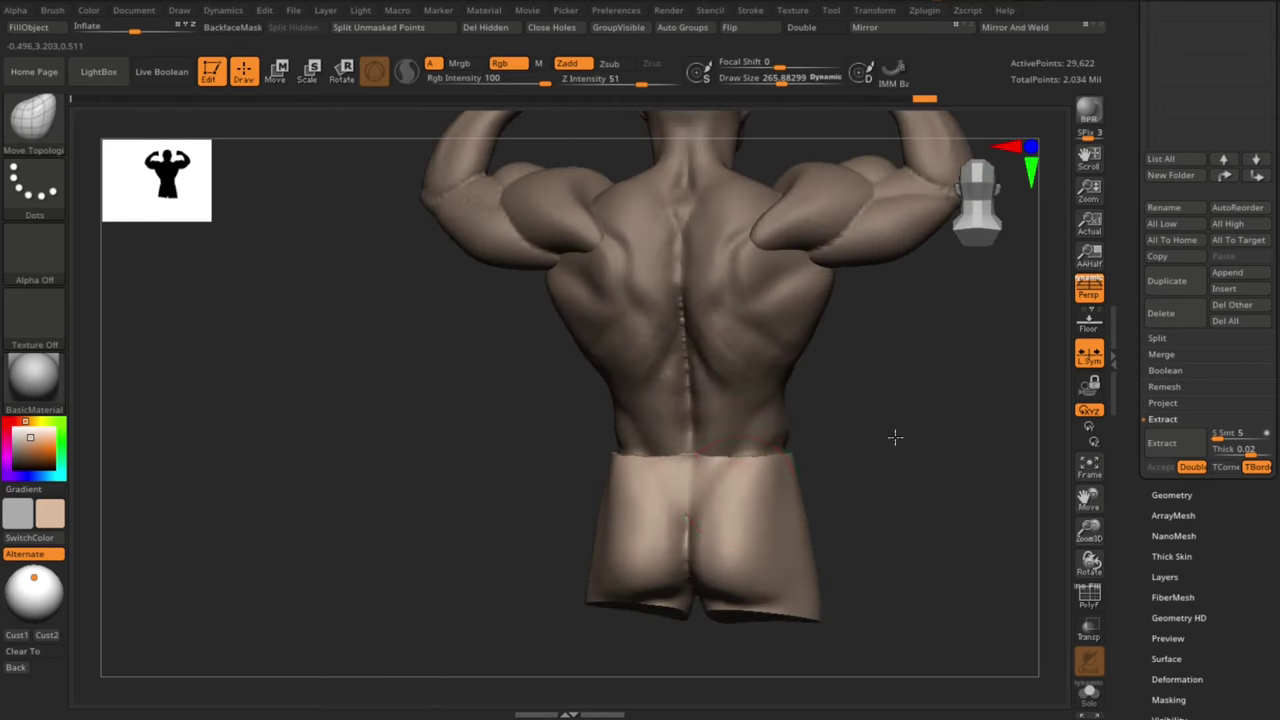
key(b)
key(c)
key(b)
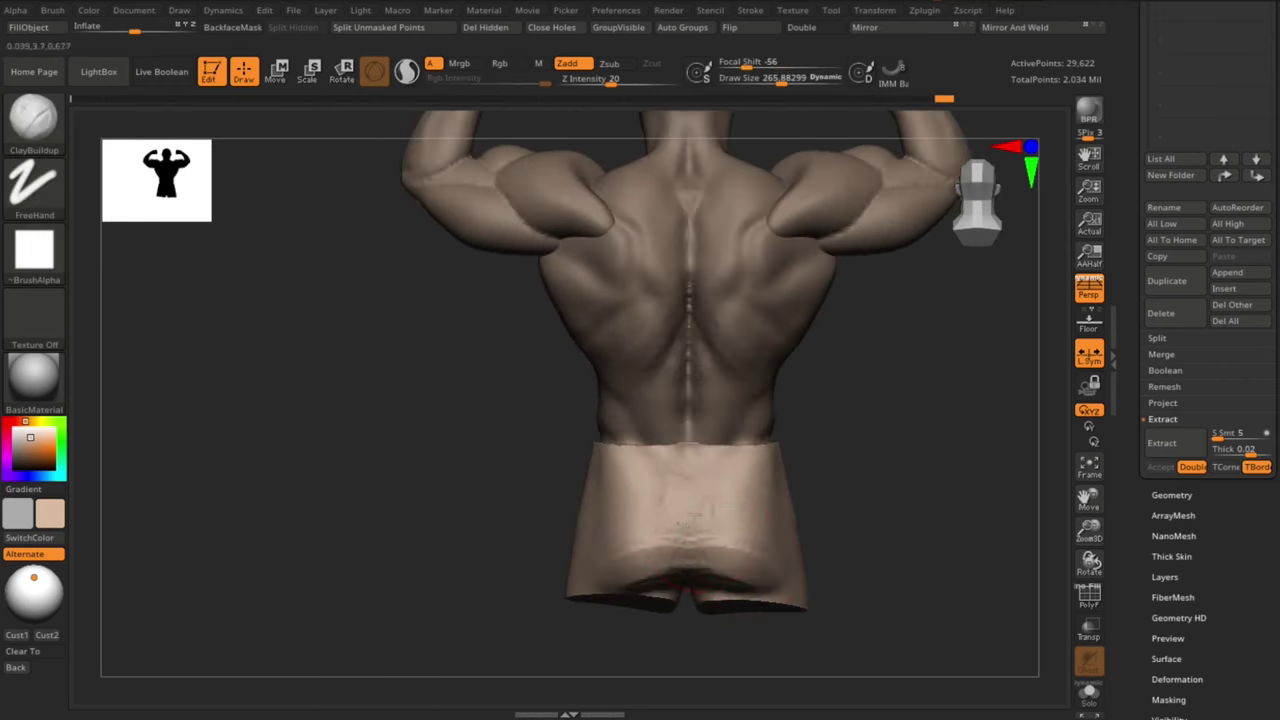
right_drag(713, 560, 697, 543)
Add vertical fabric folds to the front of the shorts
mouse_move(790, 446)
right_down()
mouse_move(728, 423)
mouse_move(894, 543)
mouse_move(671, 523)
right_up()
key(b)
key(m)
key(t)
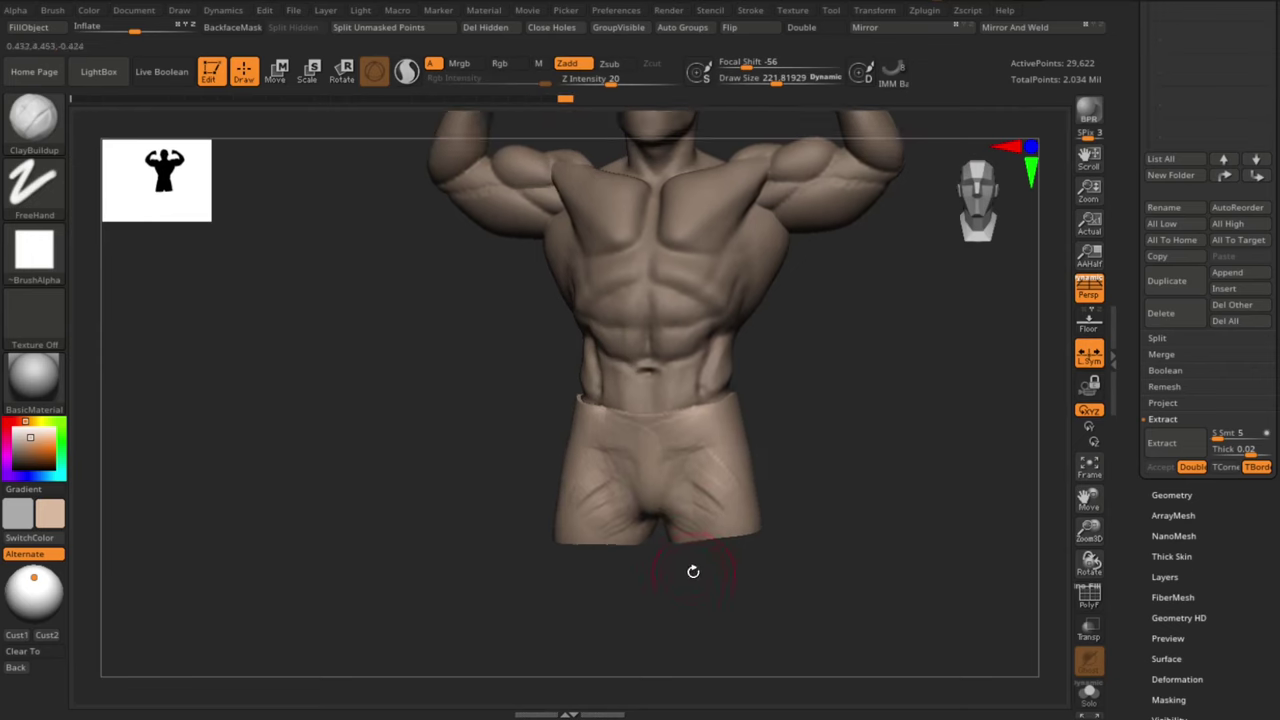
mouse_move(691, 571)
alt+right_down()
mouse_move(694, 508)
mouse_move(683, 579)
alt+right_up()
drag(556, 468, 591, 400)
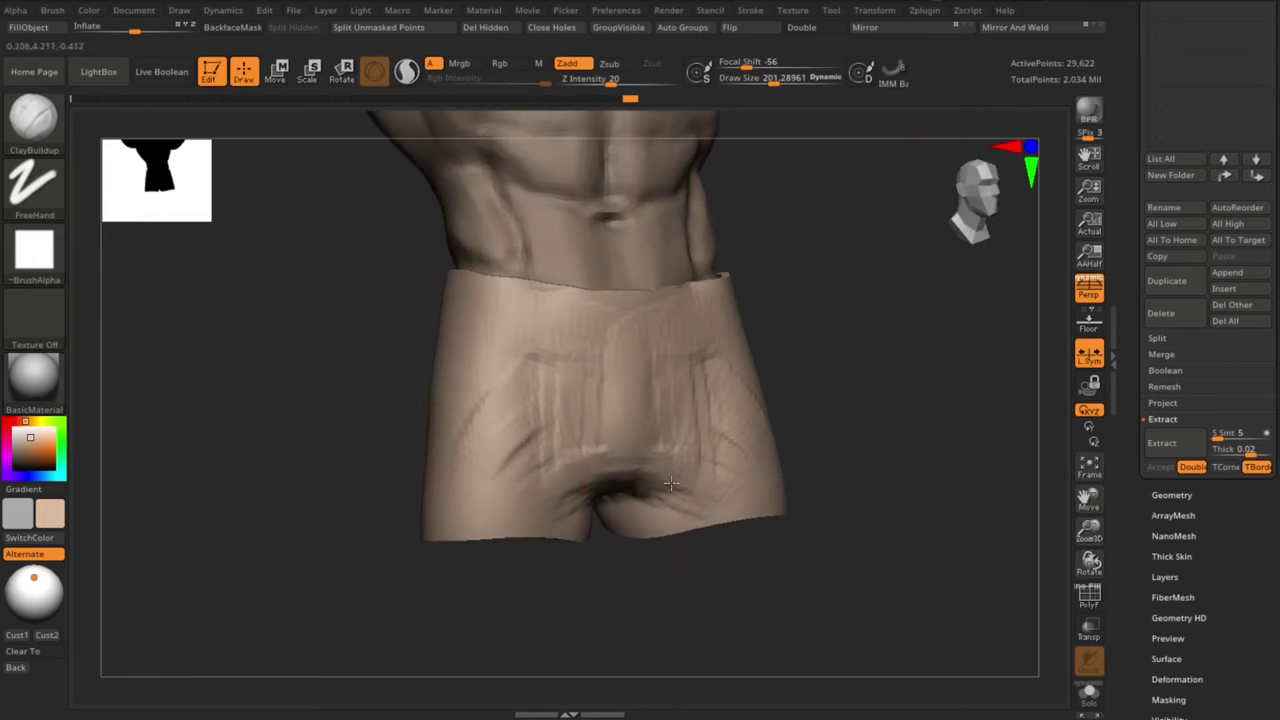
mouse_move(671, 484)
right_down()
mouse_move(763, 526)
mouse_move(674, 548)
right_up()
Smooth the shorts over the buttocks and reshape the front at the crotch
key(b)
key(m)
key(v)
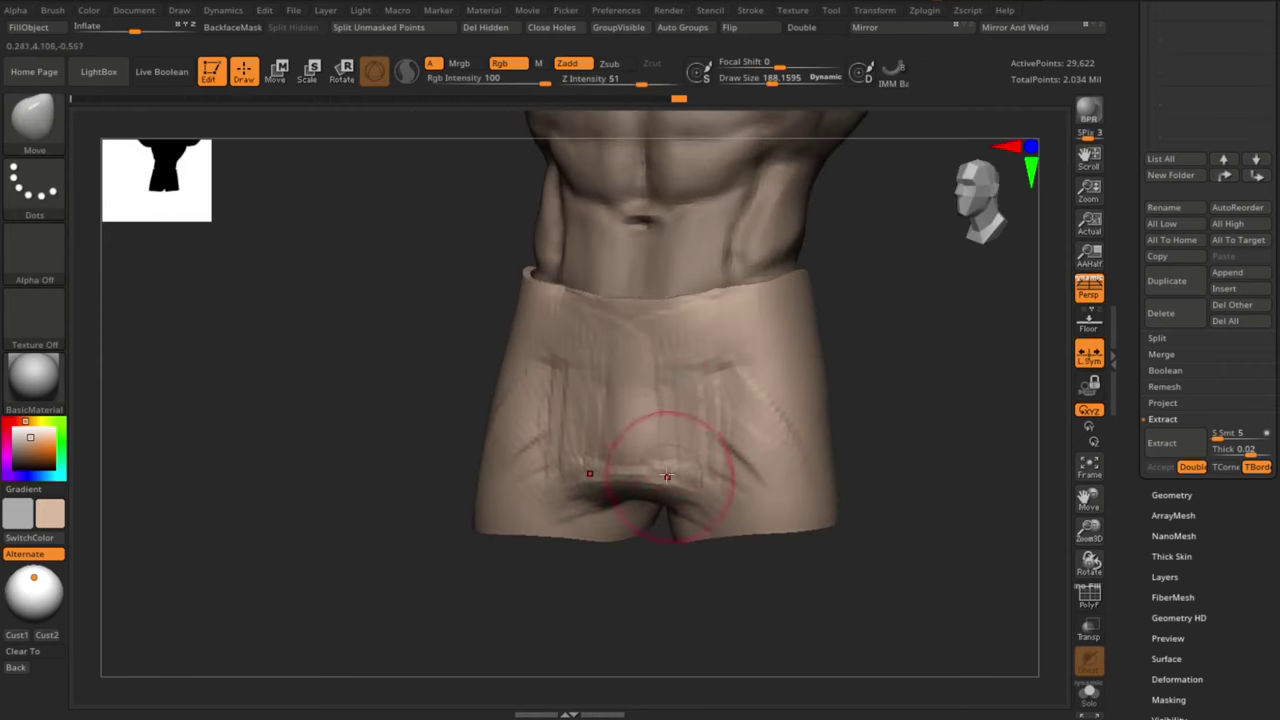
key(b)
key(c)
key(b)
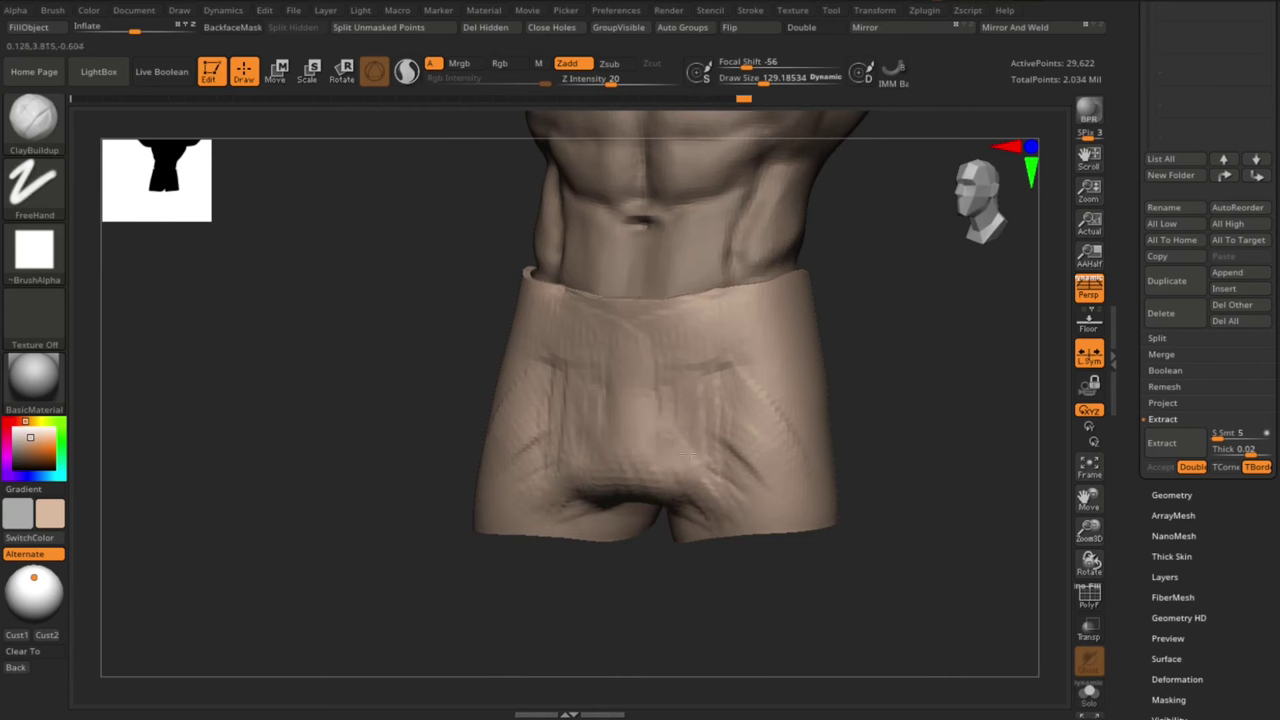
mouse_move(745, 455)
right_down()
mouse_move(609, 543)
mouse_move(763, 609)
mouse_move(665, 517)
mouse_move(857, 606)
right_up()
key(b)
key(s)
key(m)
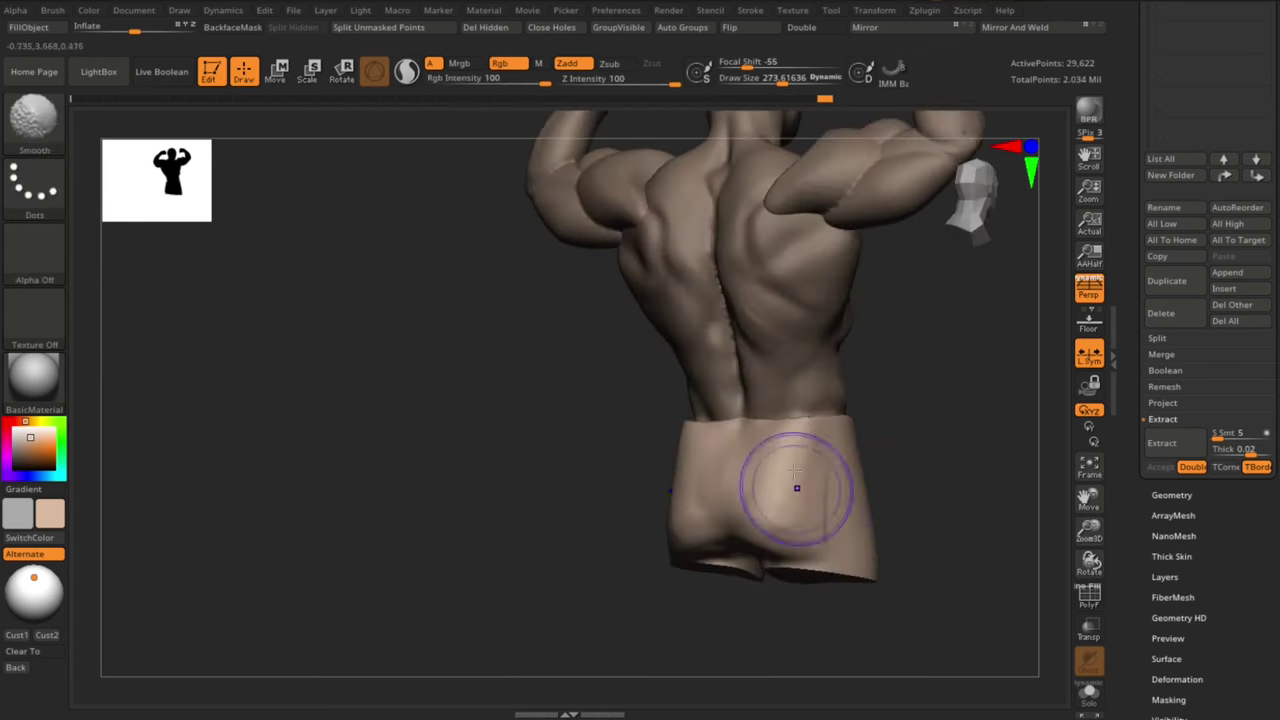
mouse_move(773, 539)
right_down()
mouse_move(755, 453)
mouse_move(737, 491)
mouse_move(757, 463)
mouse_move(800, 480)
mouse_move(718, 565)
mouse_move(734, 567)
right_up()
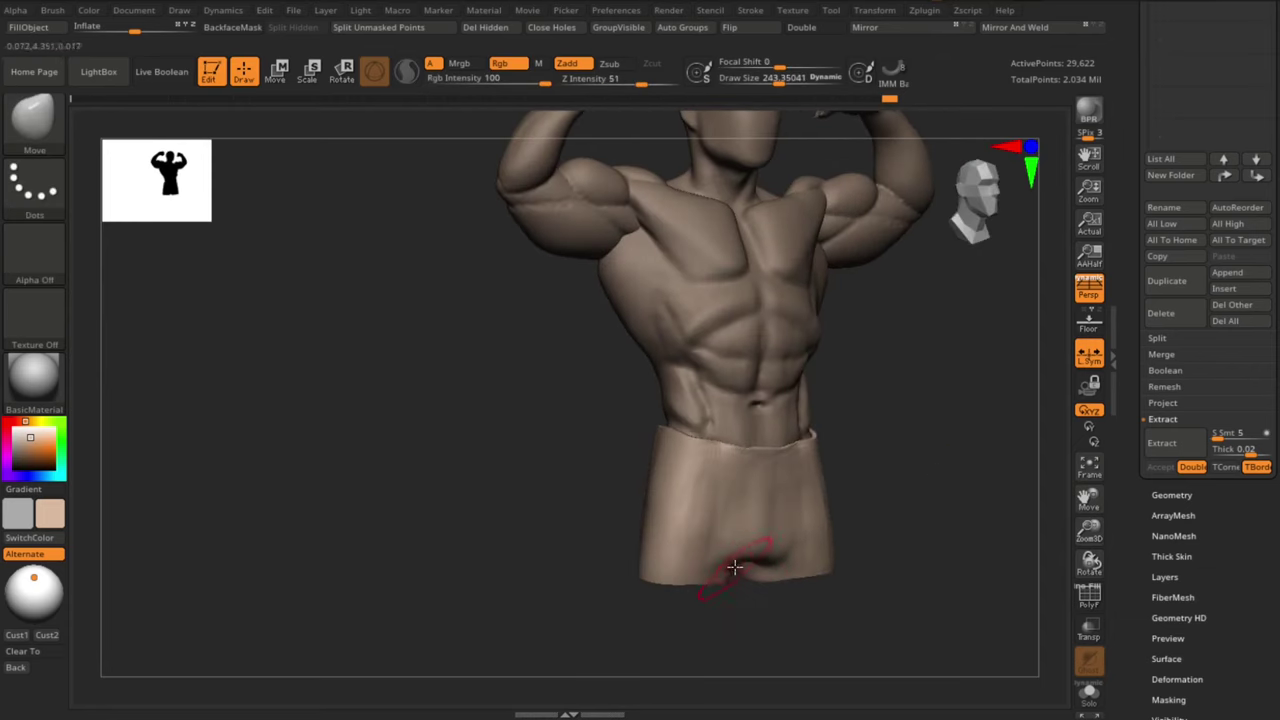
mouse_move(768, 618)
right_down()
mouse_move(754, 640)
mouse_move(857, 503)
mouse_move(686, 571)
right_up()
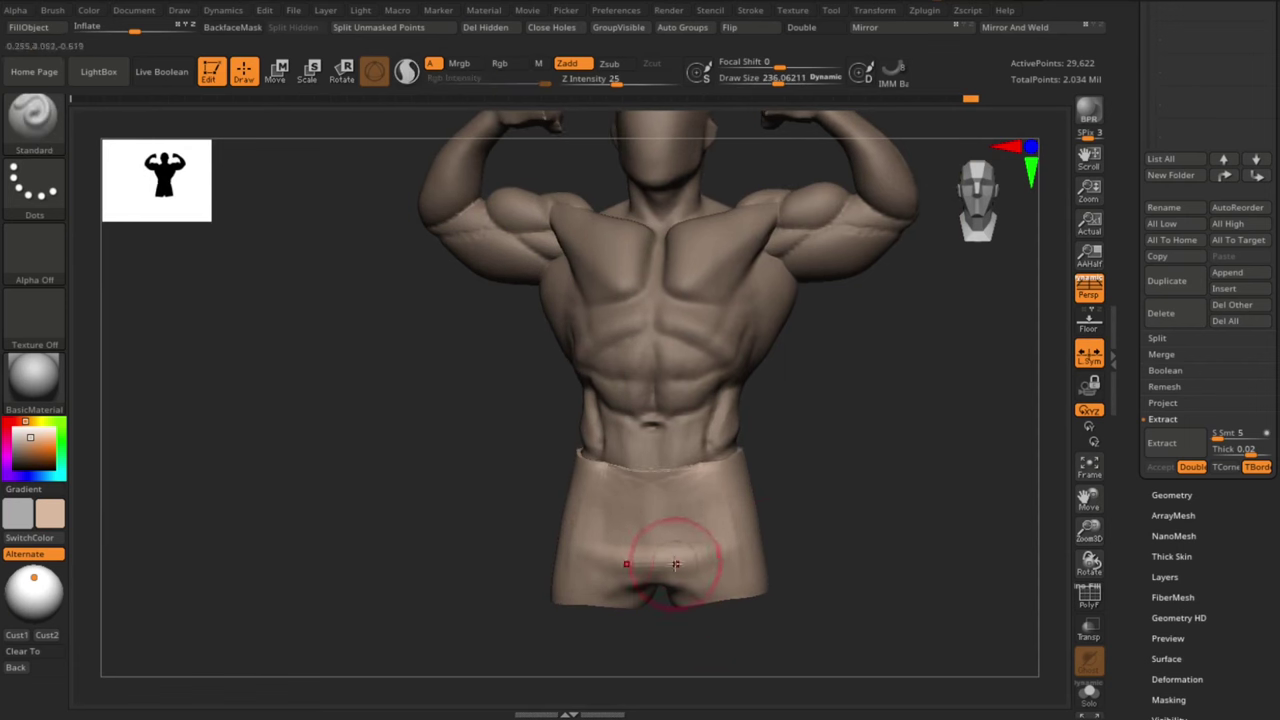
Carve a crease into the front of the shorts with DamStandard
key(b)
key(d)
key(s)
right_drag(820, 551, 845, 550)
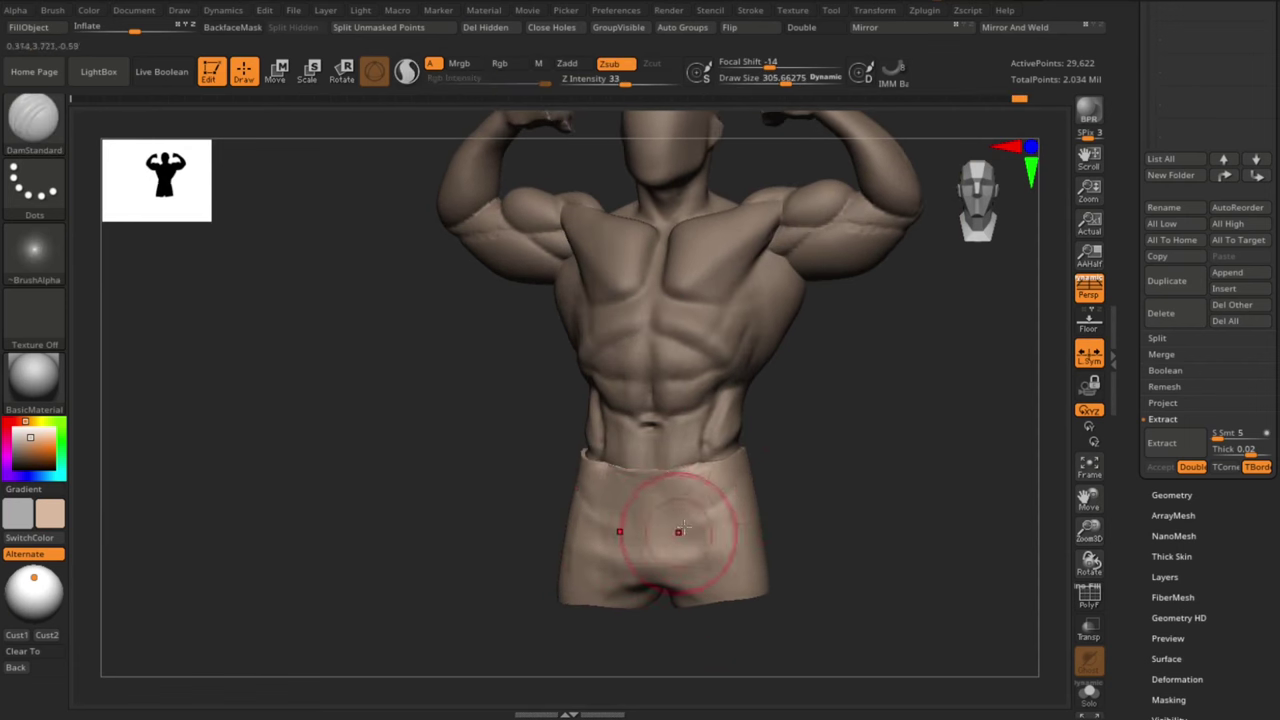
right_drag(679, 531, 841, 528)
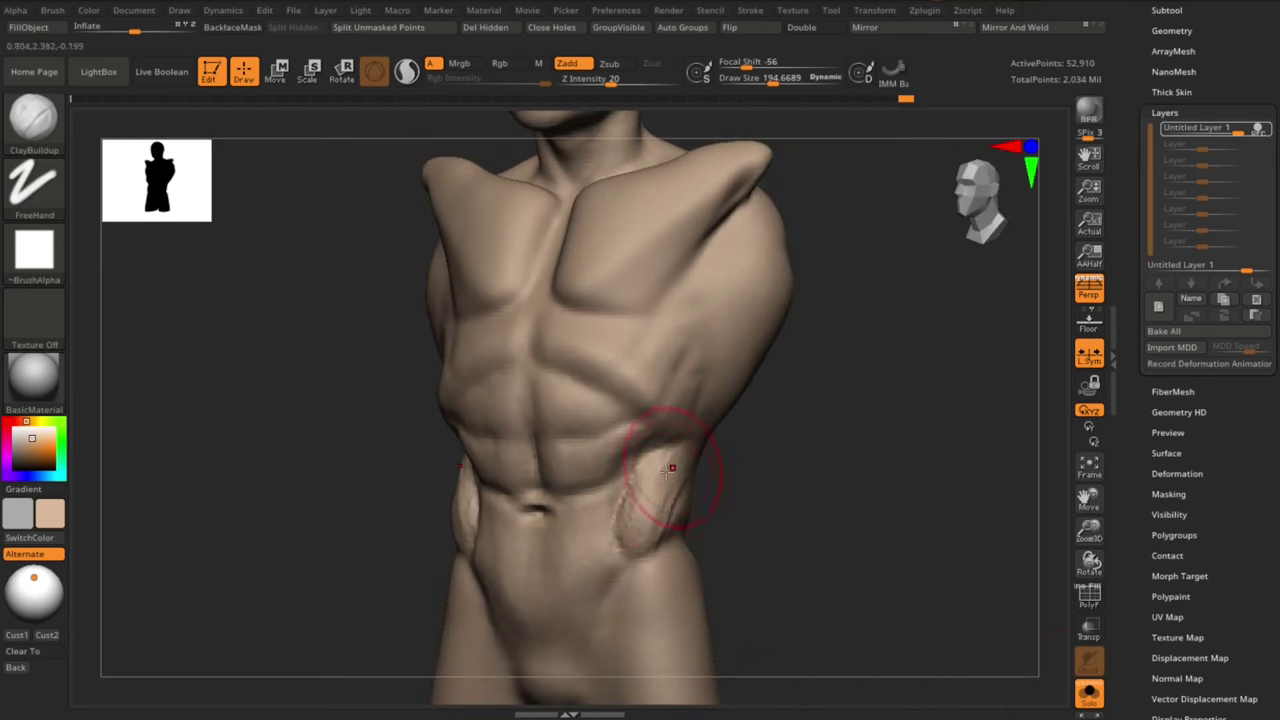
Smooth the upper back near the spine and add clay to the lower back muscles
drag(670, 469, 697, 461)
drag(678, 531, 691, 462)
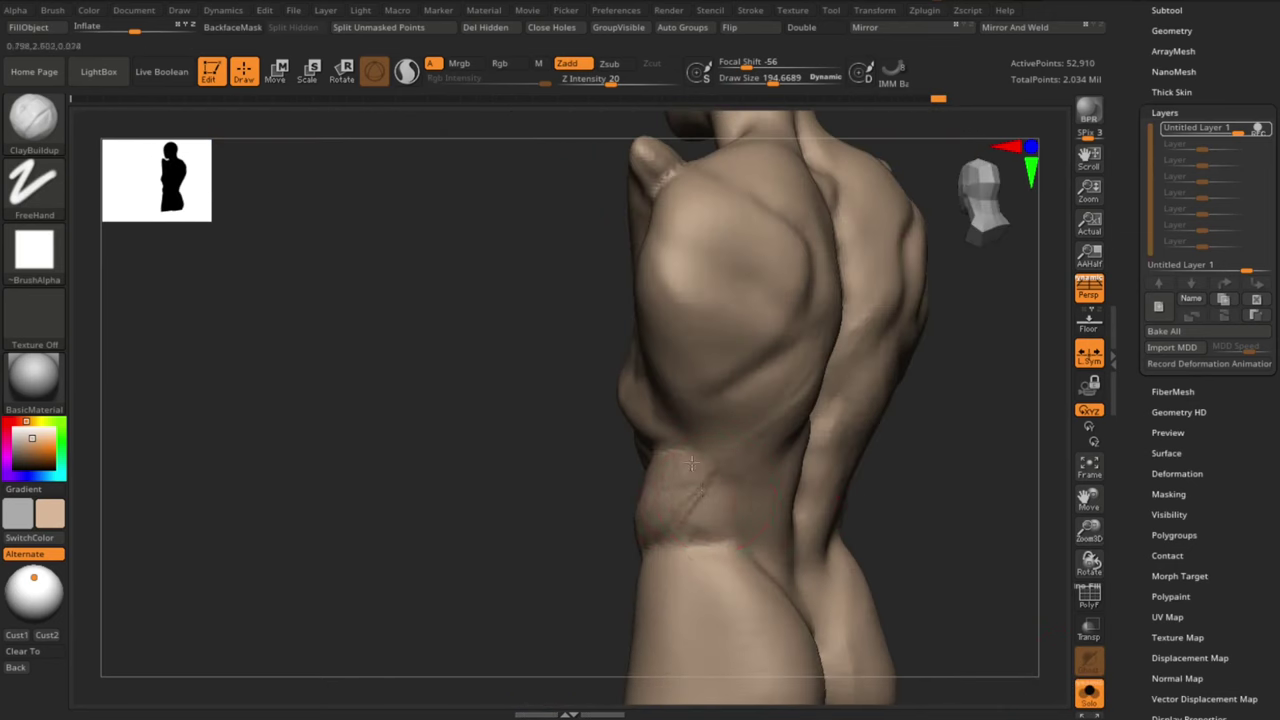
mouse_move(995, 597)
mouse_down()
mouse_move(551, 557)
mouse_move(763, 523)
mouse_move(606, 220)
mouse_up()
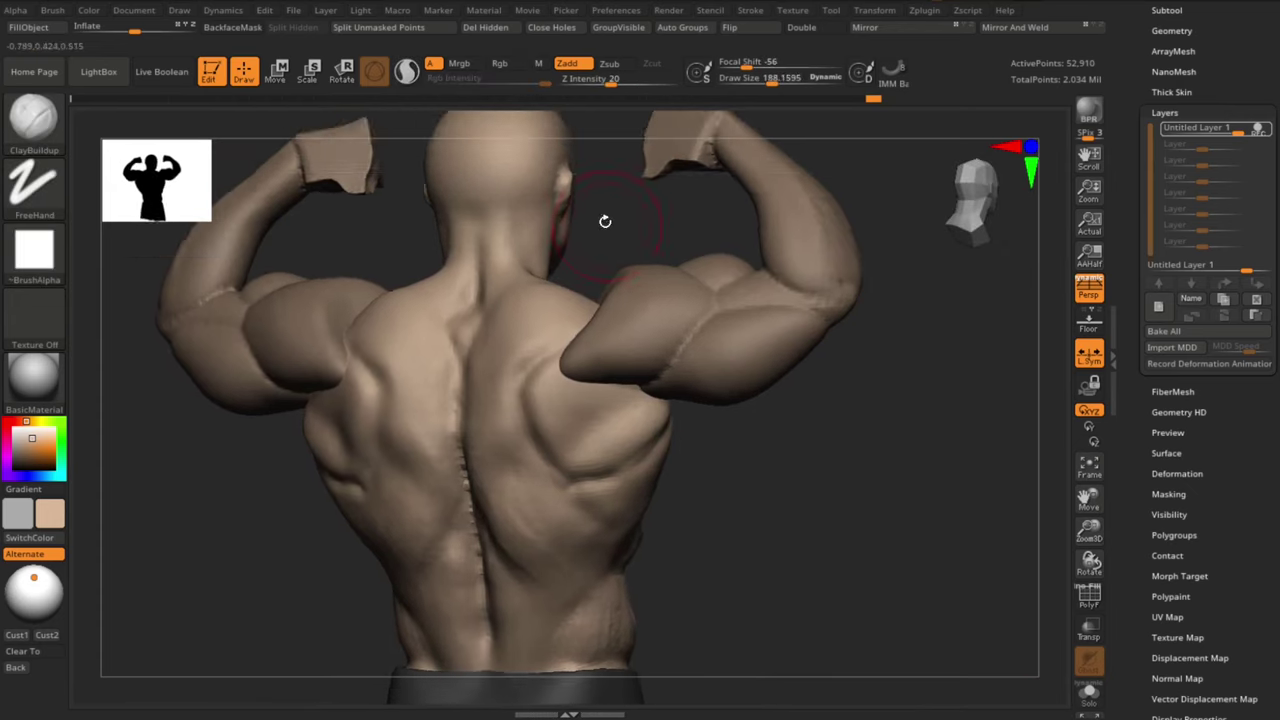
right_drag(500, 360, 557, 343)
right_drag(657, 300, 586, 343)
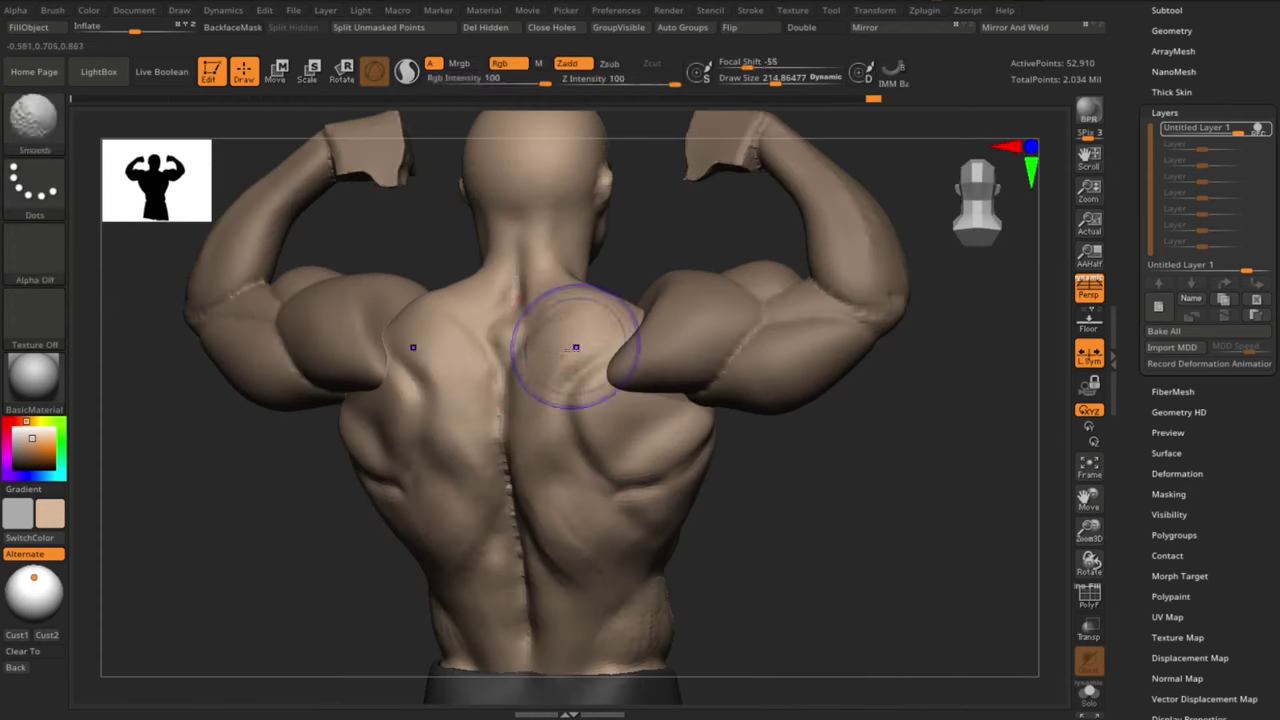
right_drag(557, 268, 575, 268)
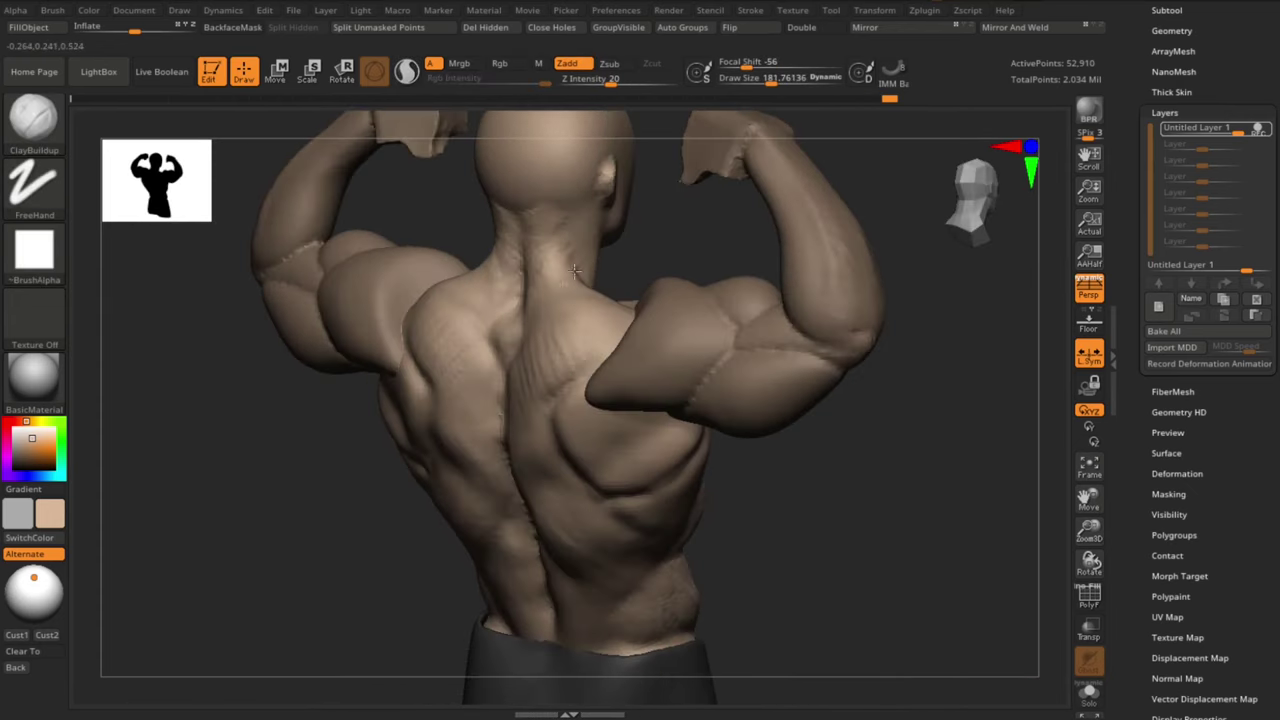
right_drag(606, 332, 529, 335)
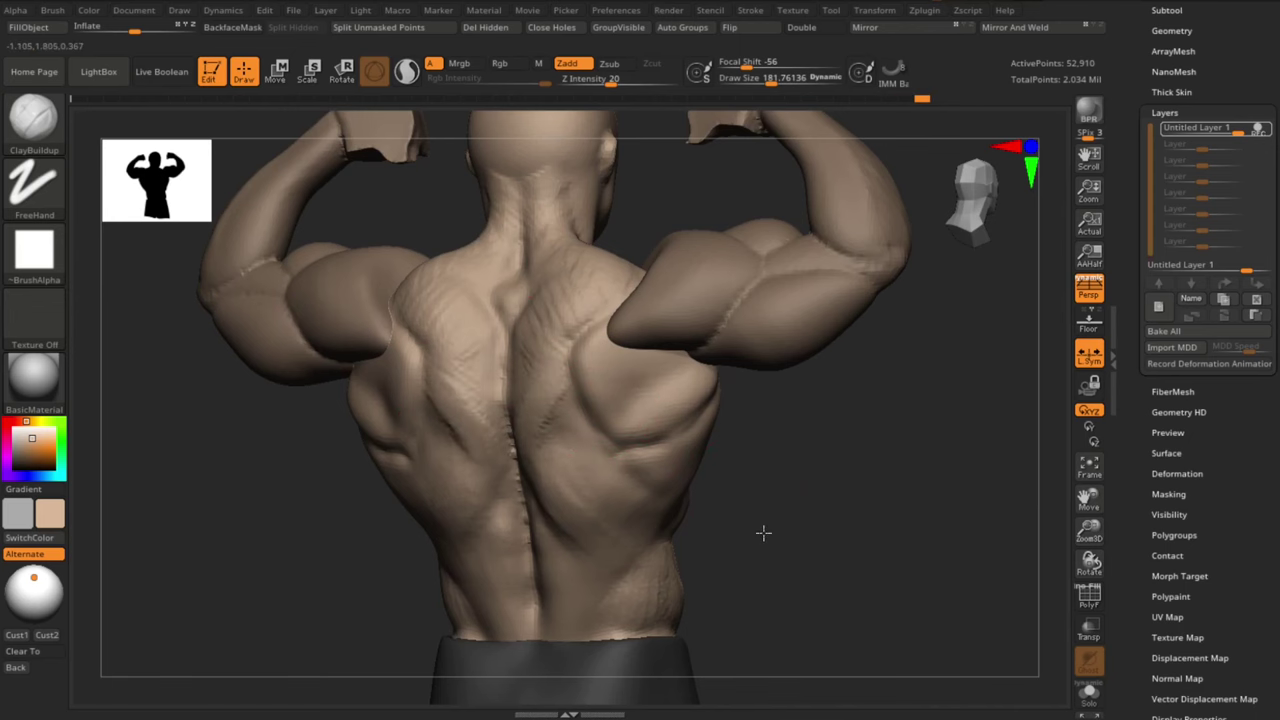
mouse_move(763, 533)
right_down()
mouse_move(834, 529)
mouse_move(588, 416)
right_up()
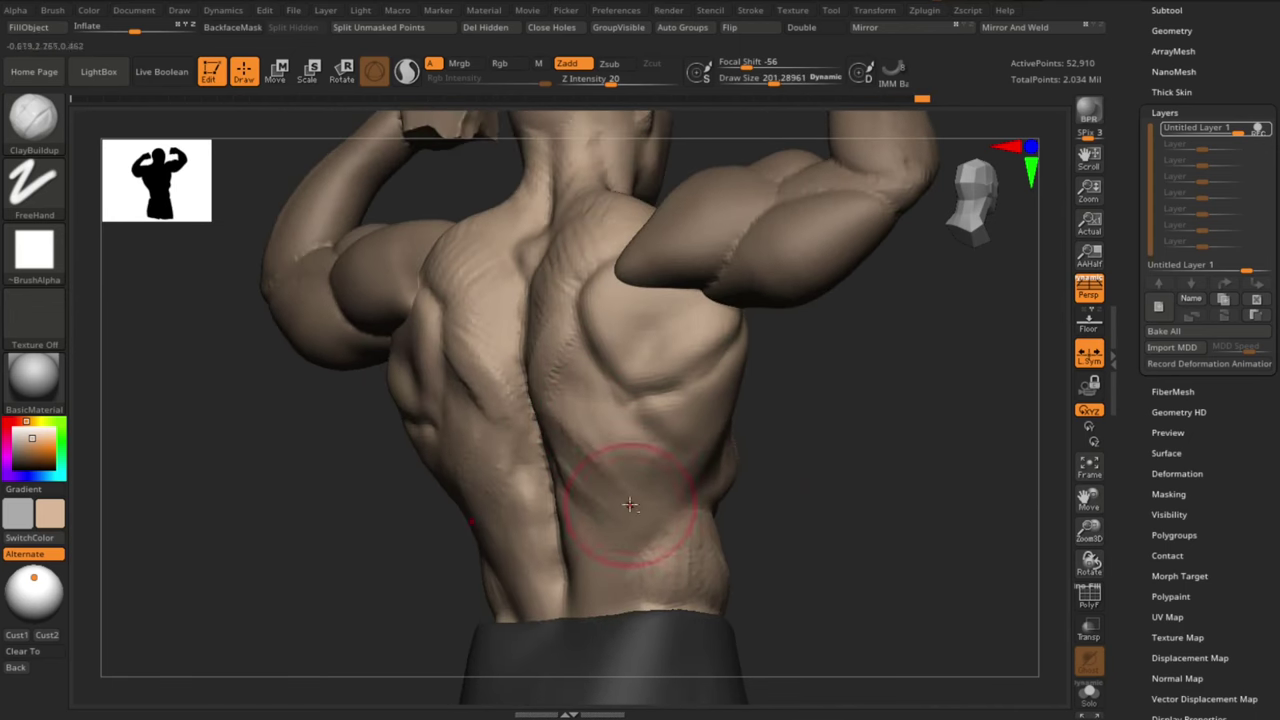
right_drag(707, 511, 667, 422)
mouse_move(772, 407)
right_down()
mouse_move(926, 397)
mouse_move(843, 474)
right_up()
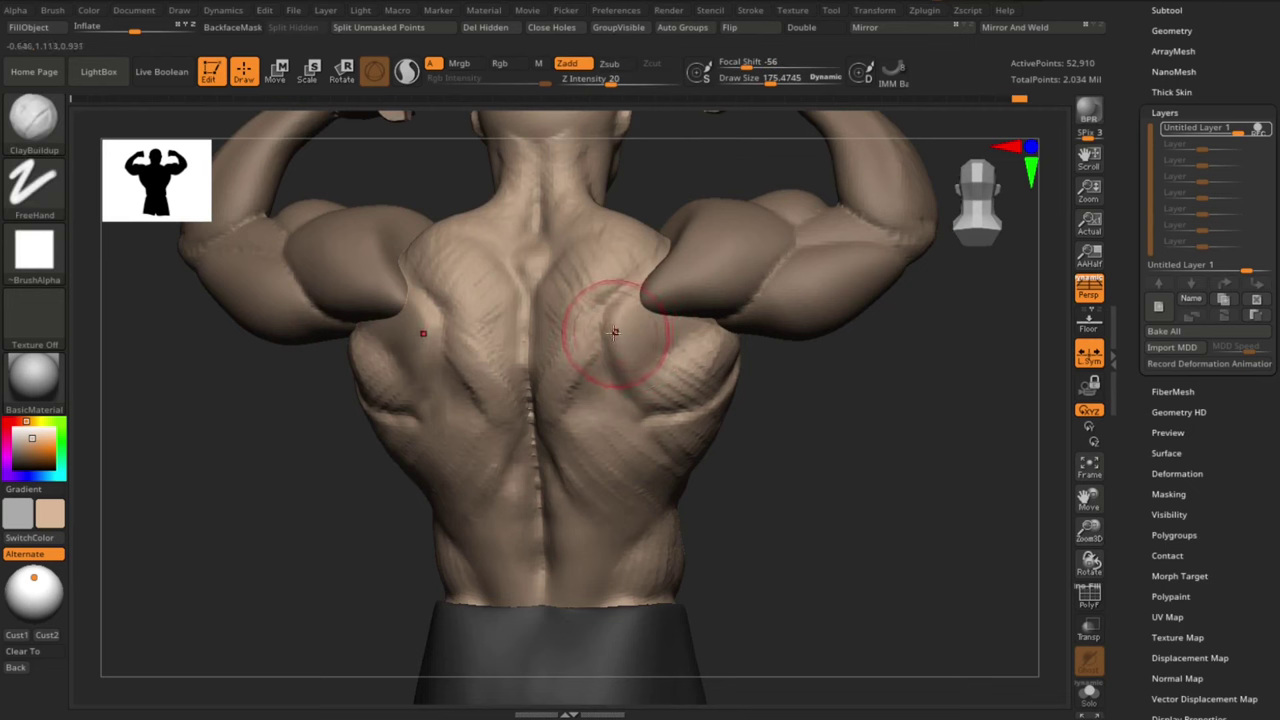
mouse_move(860, 521)
right_down()
mouse_move(863, 534)
mouse_move(743, 509)
mouse_move(751, 578)
mouse_move(648, 531)
right_up()
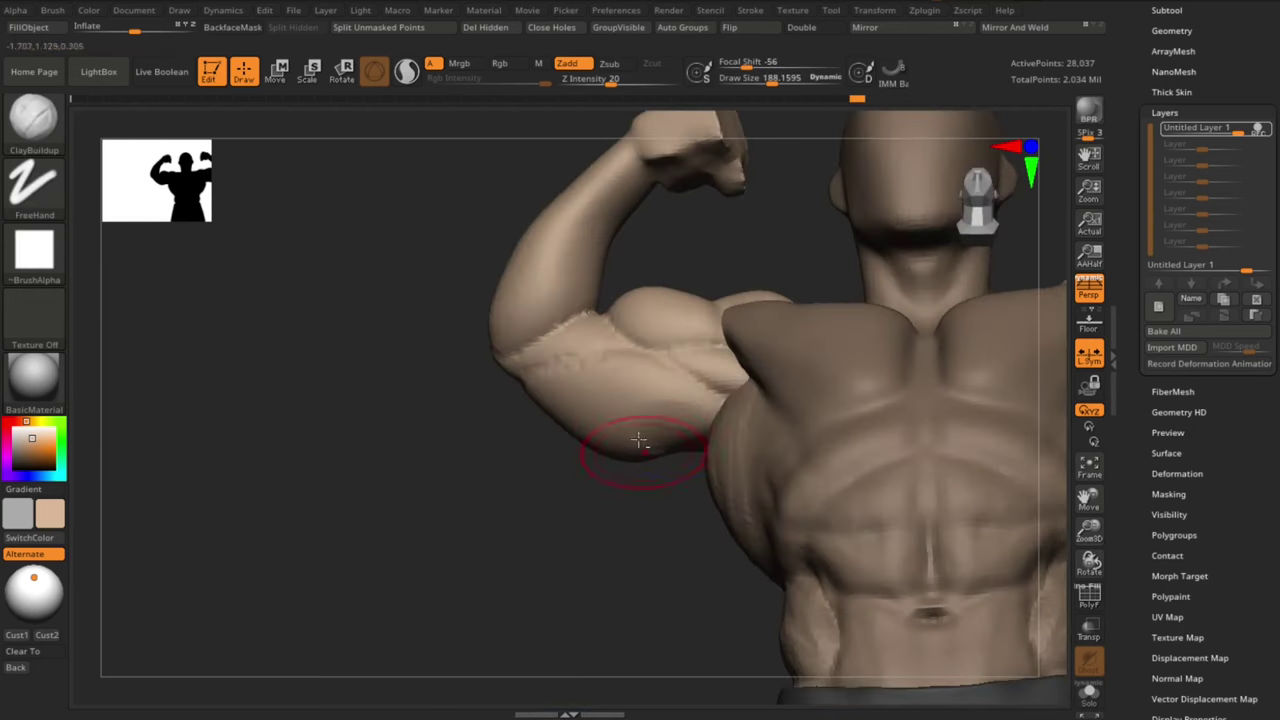
Carve a sharp crease under the raised arm from a front view
mouse_move(640, 440)
right_down()
mouse_move(603, 514)
mouse_move(853, 514)
mouse_move(837, 434)
right_up()
key(b)
key(m)
key(v)
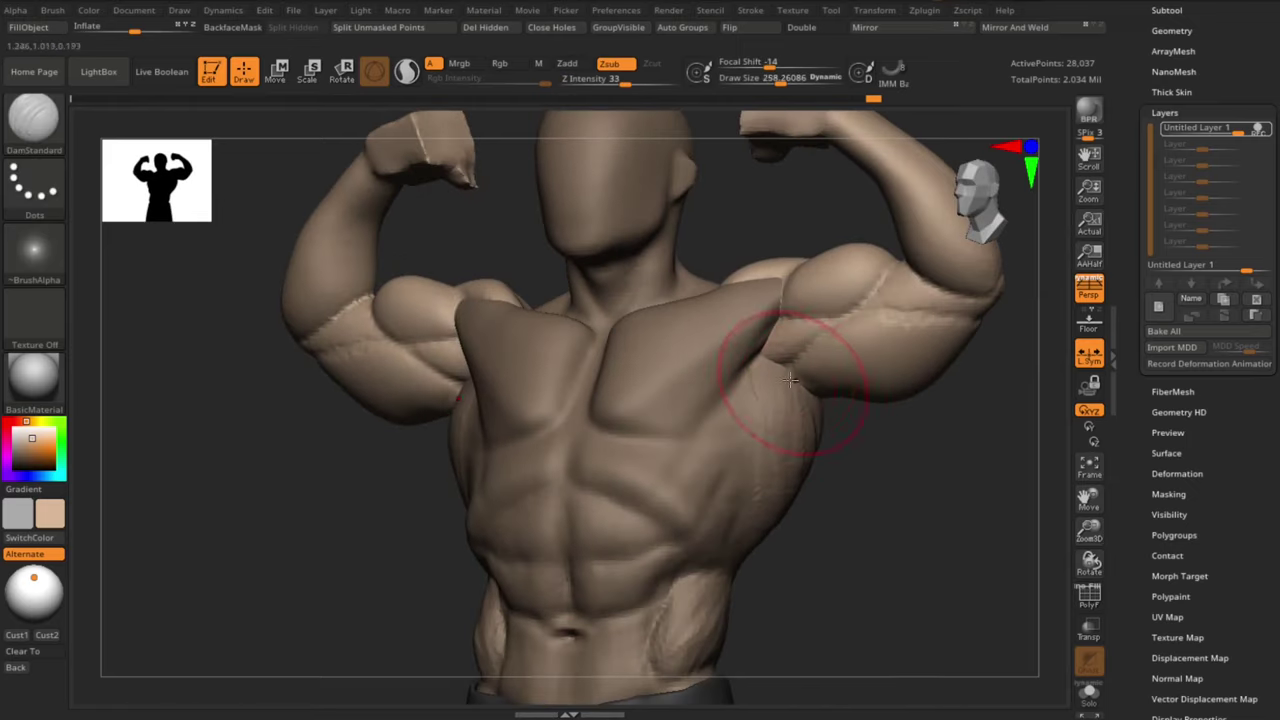
right_drag(866, 494, 863, 397)
Build up ClayBuildup ridges along the raised forearm toward the wrist
mouse_move(926, 491)
right_down()
mouse_move(863, 477)
mouse_move(817, 366)
mouse_move(851, 333)
right_up()
key(b)
key(c)
key(b)
key(b)
key(s)
key(t)
key(s)
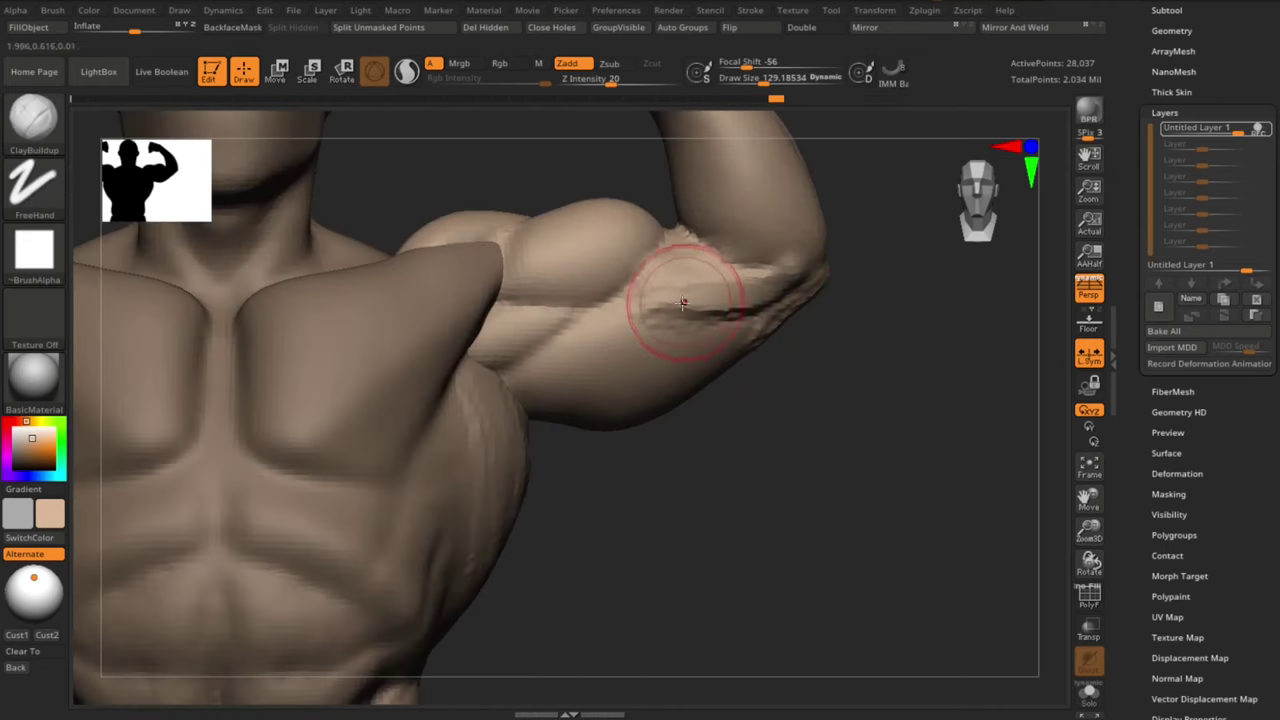
mouse_move(891, 460)
right_down()
mouse_move(874, 554)
mouse_move(868, 520)
mouse_move(637, 323)
mouse_move(703, 259)
mouse_move(690, 320)
mouse_move(569, 534)
right_up()
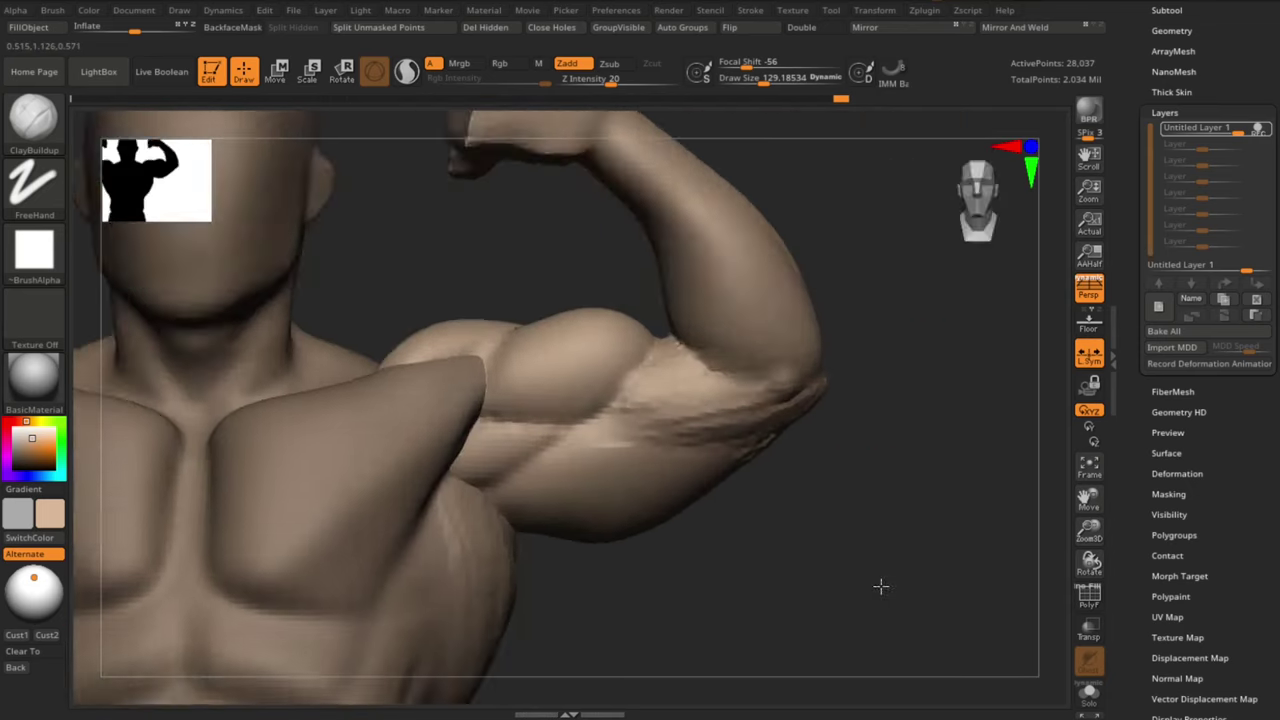
mouse_move(880, 586)
right_down()
mouse_move(771, 300)
mouse_move(766, 234)
mouse_move(749, 229)
mouse_move(818, 293)
right_up()
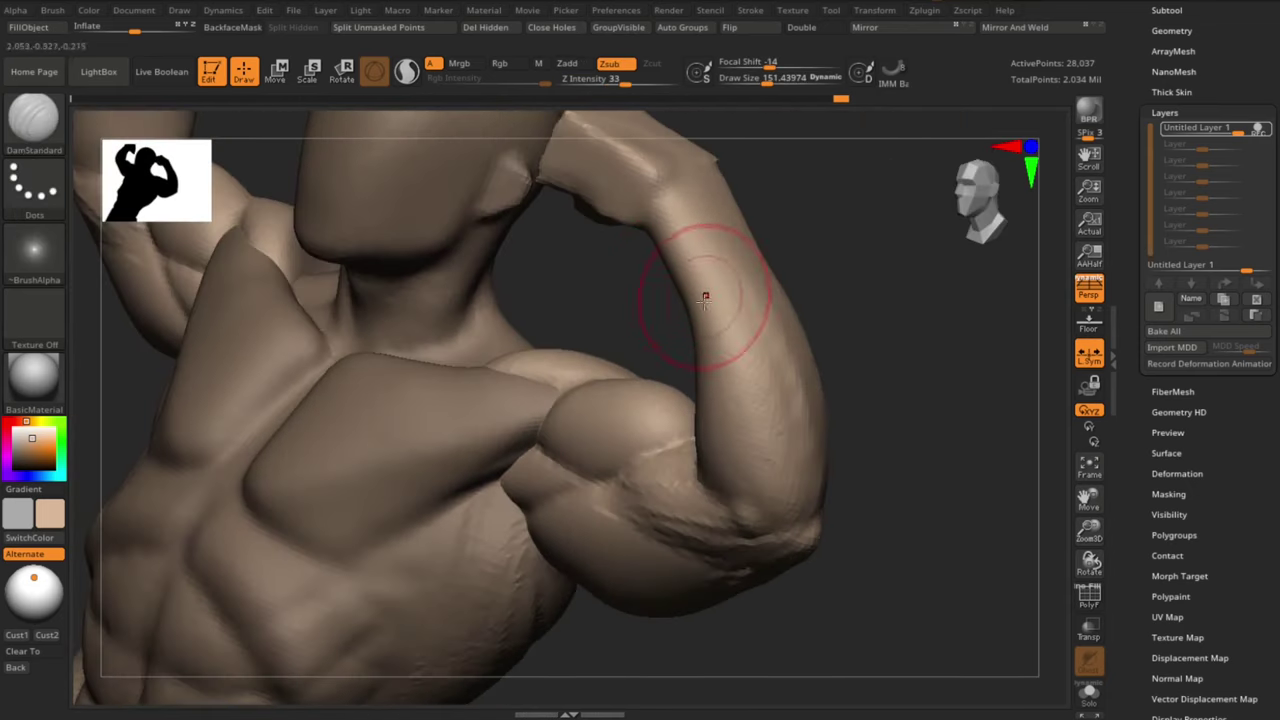
right_drag(706, 289, 663, 229)
drag(640, 190, 663, 186)
mouse_move(663, 186)
right_down()
mouse_move(820, 248)
mouse_move(786, 294)
mouse_move(694, 265)
right_up()
Switch to DamStandard for thin vein grooves and view the forearm and elbow underside
key(b)
key(d)
key(s)
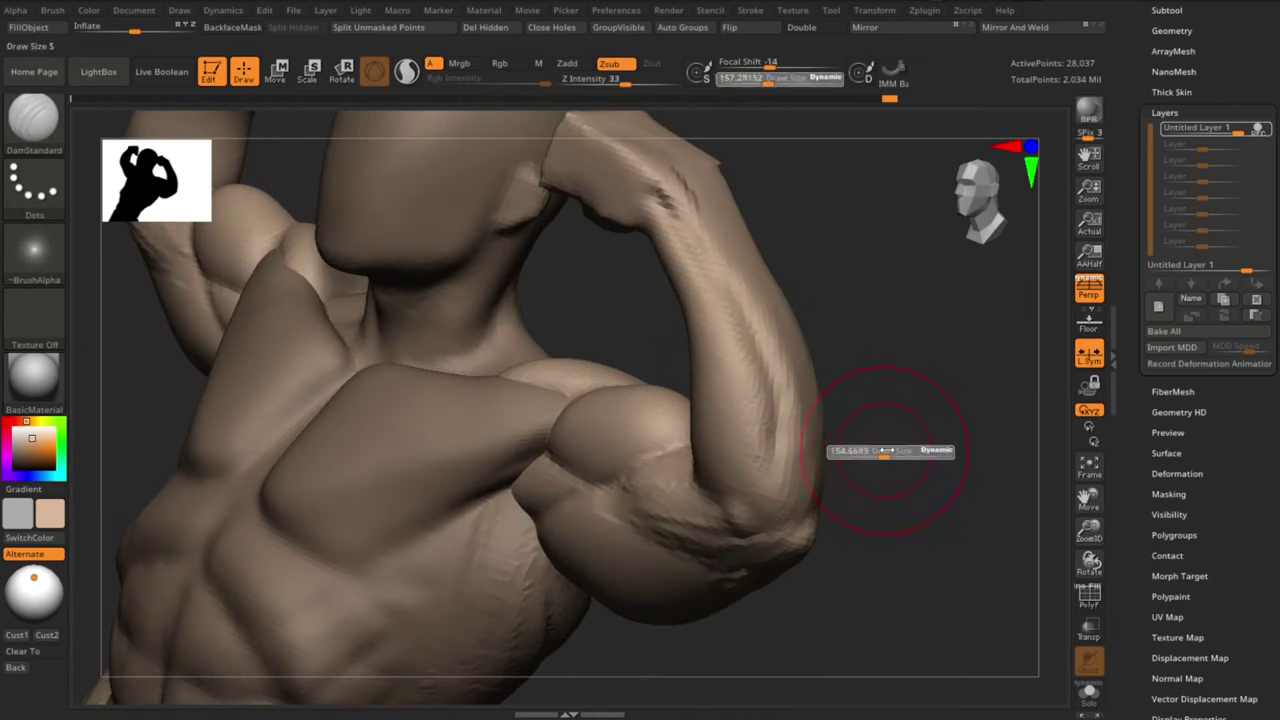
mouse_move(887, 451)
right_down()
mouse_move(829, 429)
mouse_move(686, 236)
right_up()
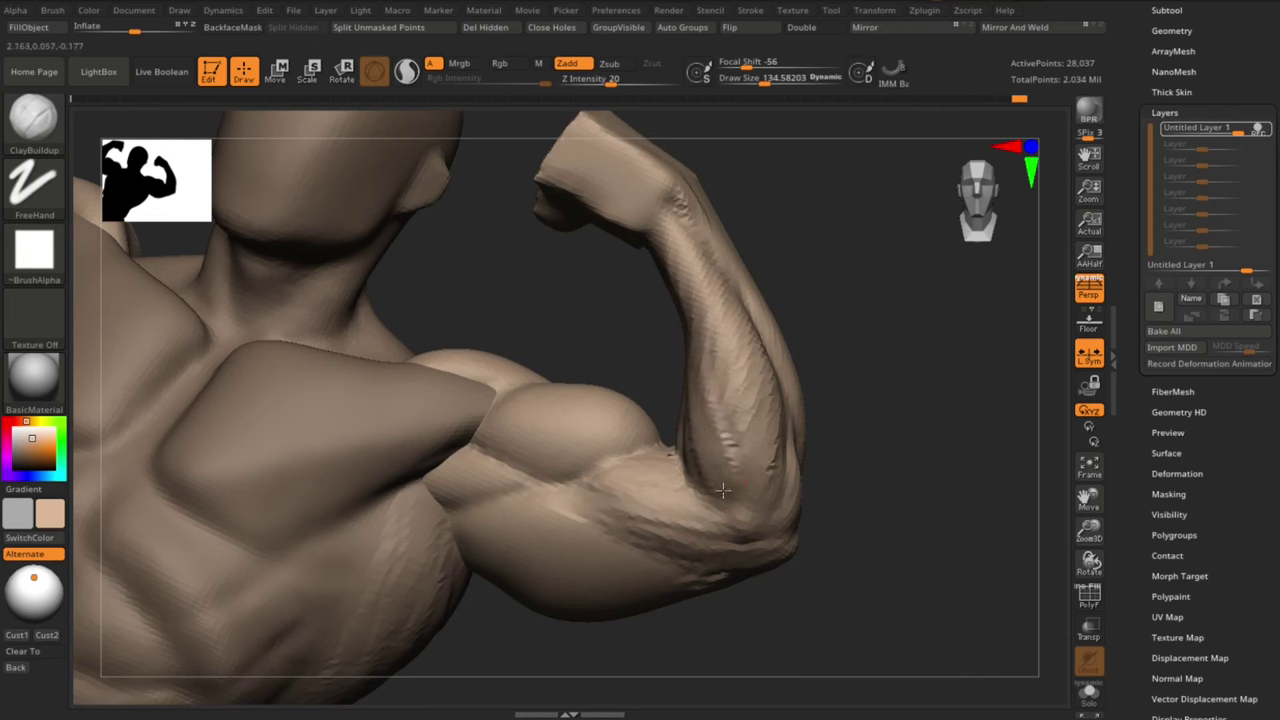
mouse_move(848, 360)
mouse_down()
mouse_move(712, 307)
mouse_move(889, 471)
mouse_move(713, 283)
mouse_up()
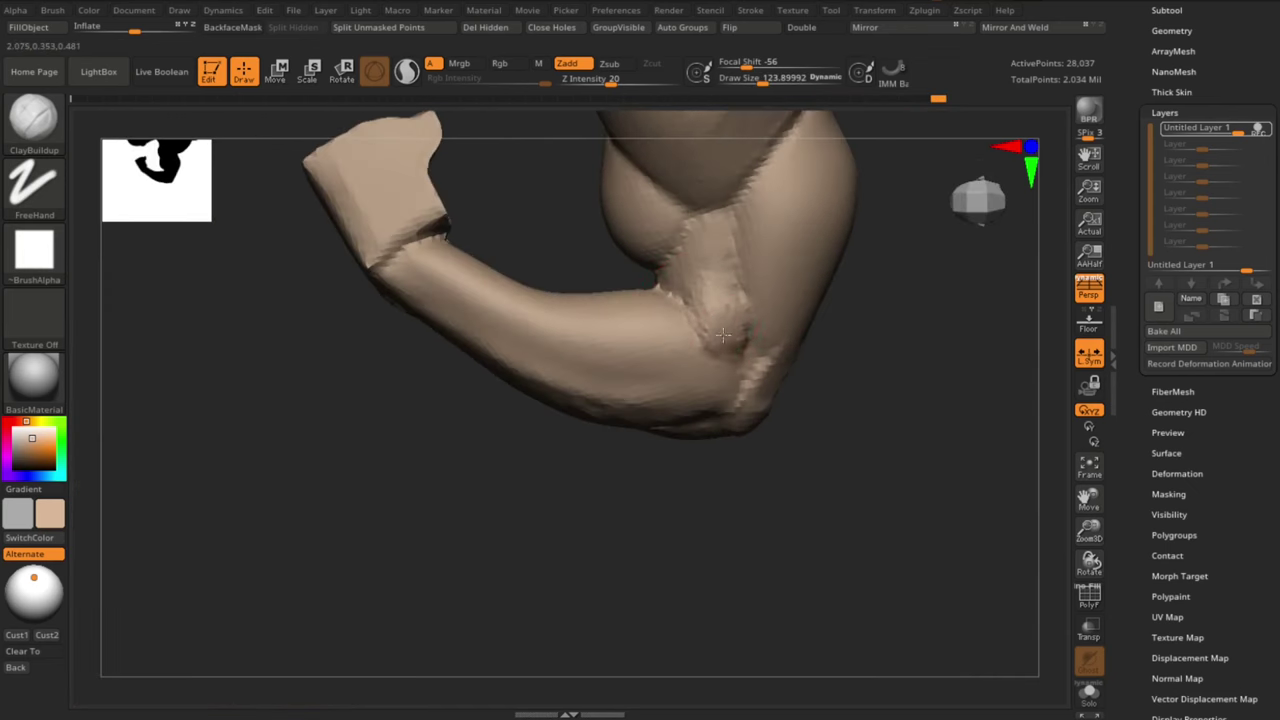
mouse_move(723, 335)
mouse_down()
mouse_move(757, 428)
mouse_move(696, 438)
mouse_up()
key(b)
key(d)
key(s)
drag(823, 556, 797, 431)
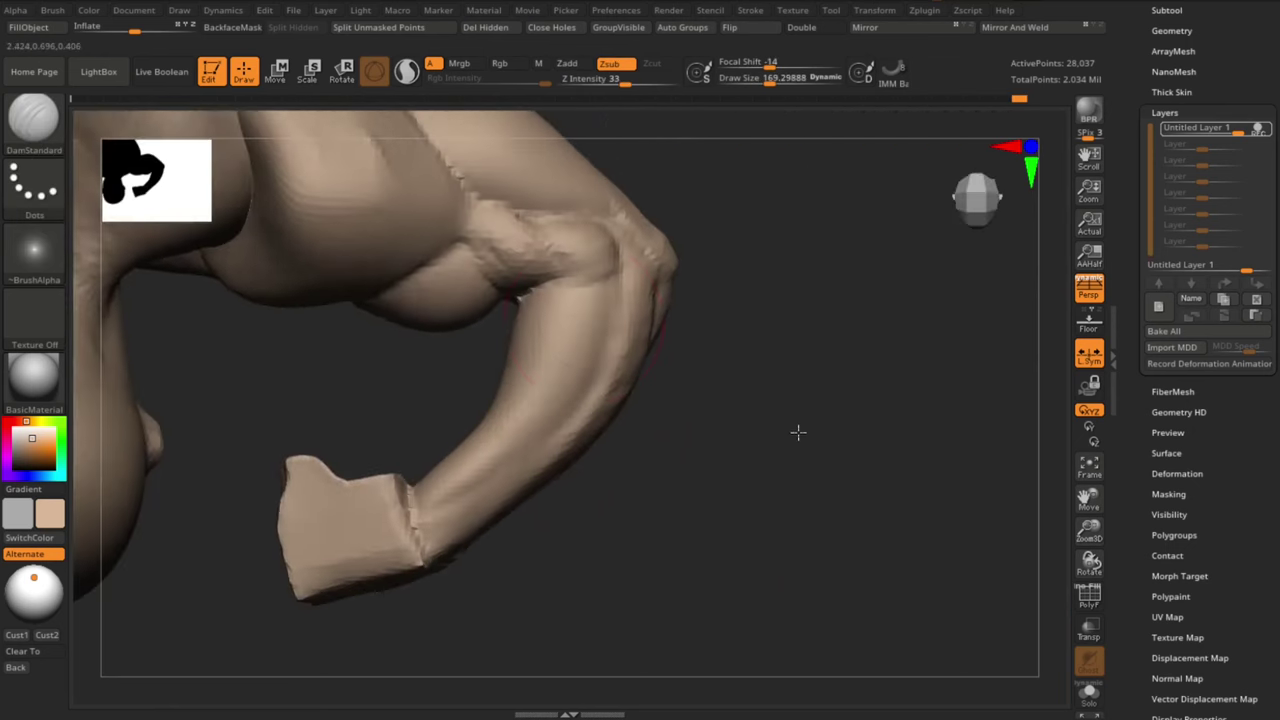
Fill the inner elbow crease with ClayBuildup
key(b)
key(c)
Switch to the Move brush and shrink its Draw Size to about 157
key(b)
mouse_move(538, 292)
mouse_down()
mouse_move(556, 360)
mouse_move(524, 438)
mouse_up()
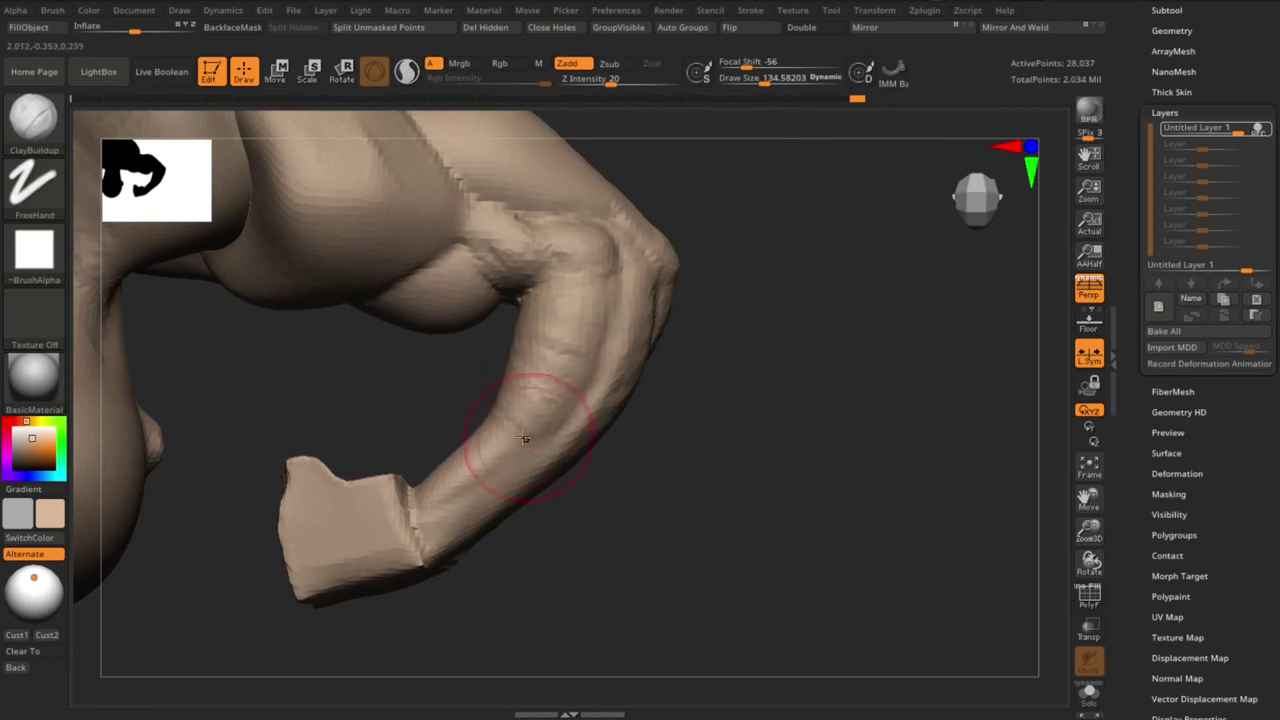
key(b)
key(m)
key(v)
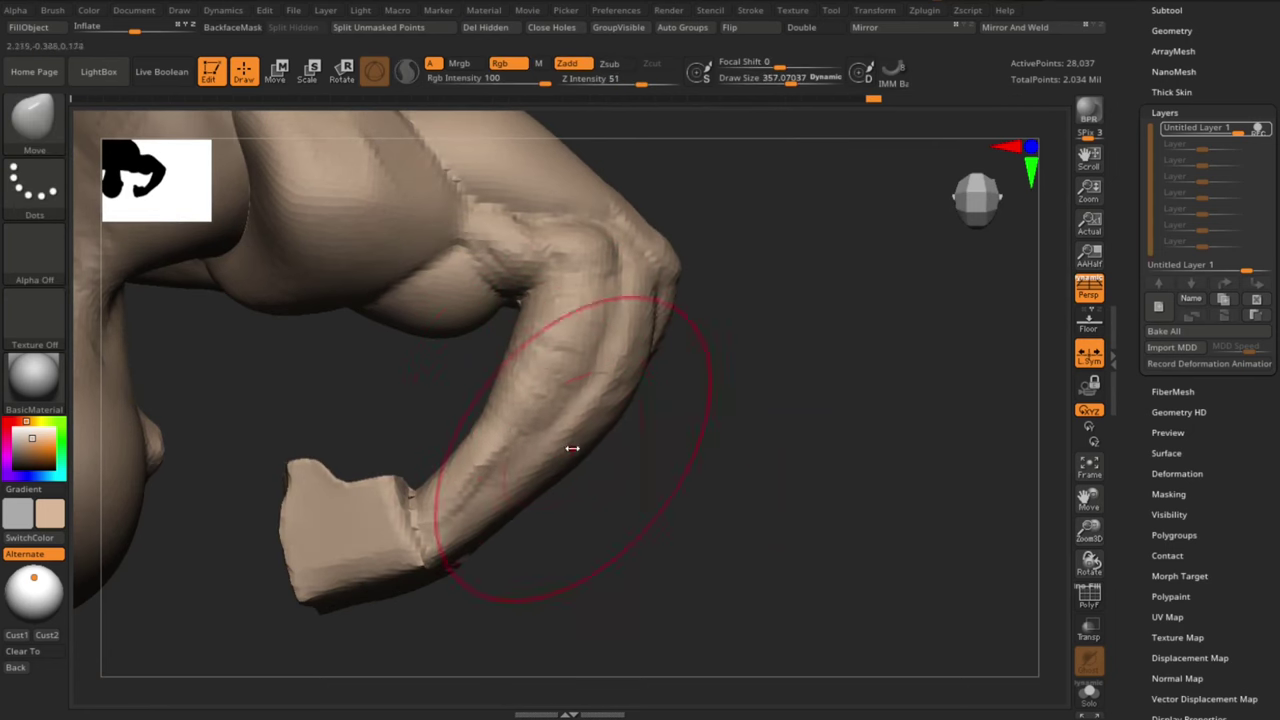
key(bracketleft)
mouse_move(671, 523)
mouse_down()
mouse_move(634, 343)
mouse_move(660, 349)
mouse_up()
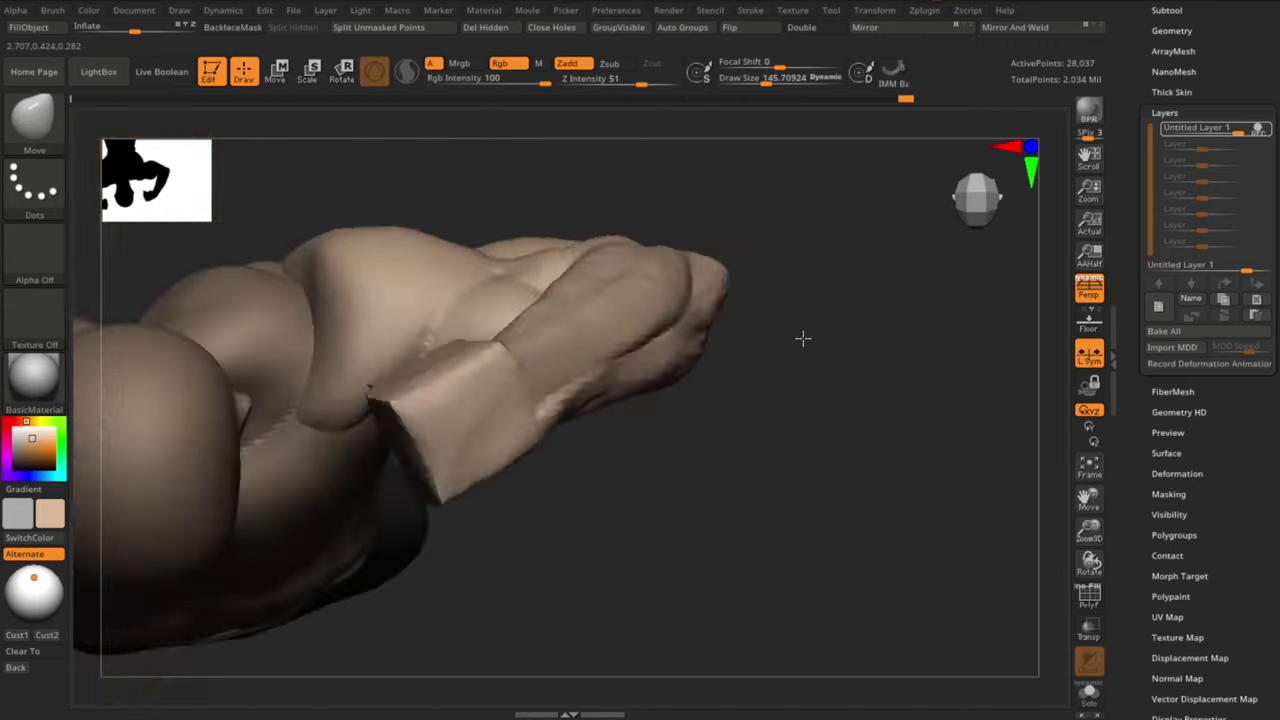